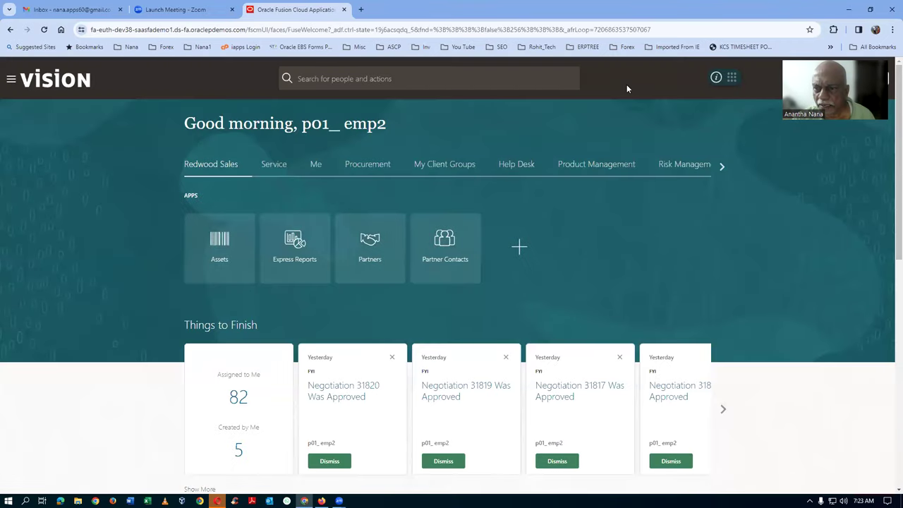
# Open the task search page in Setup and Maintenance
pyautogui.click(881, 78)
pyautogui.click(731, 222)
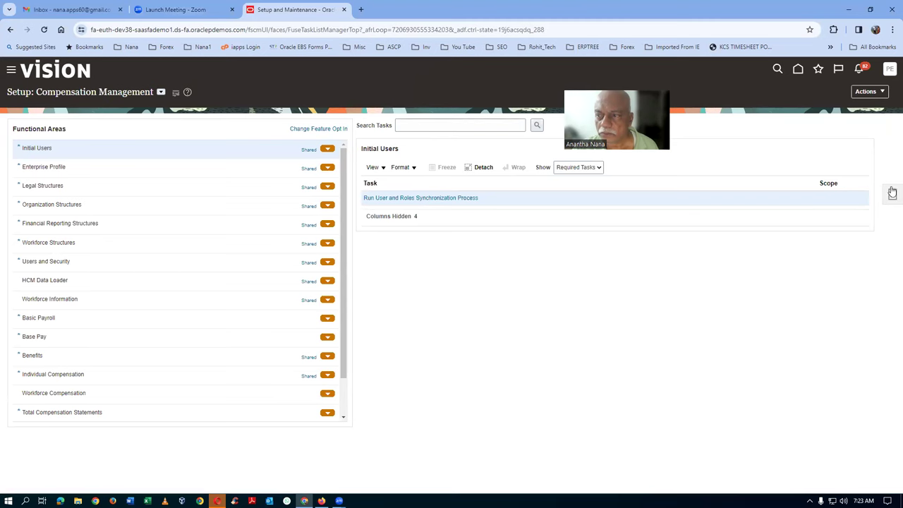
pyautogui.click(891, 194)
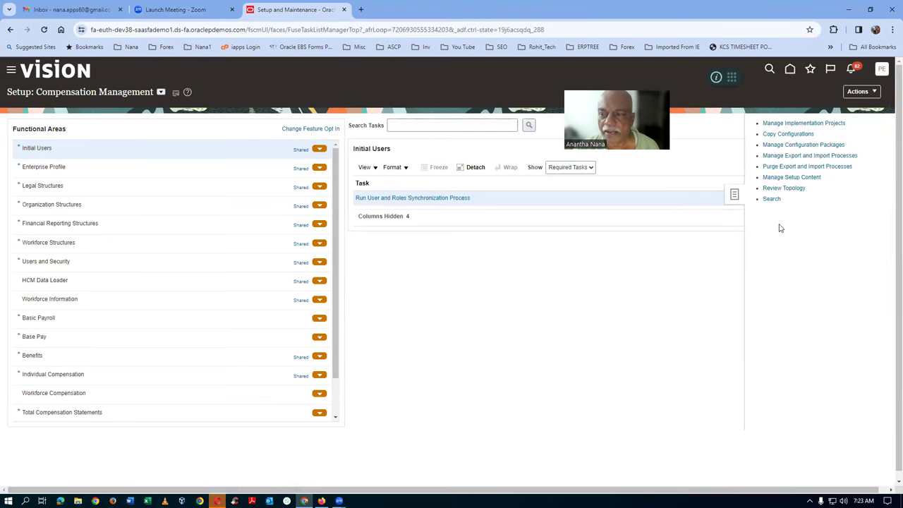
pyautogui.click(811, 198)
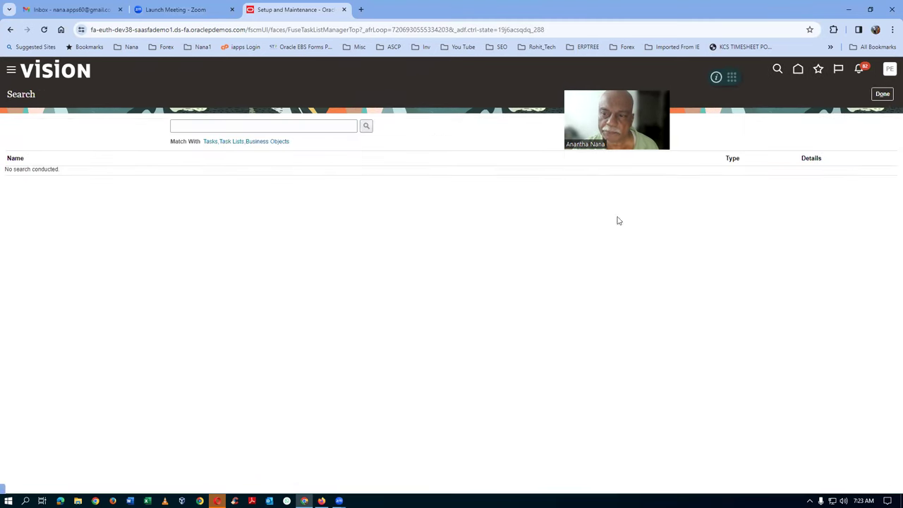
# Search the setup tasks for "man%neg%style%" and open the Manage Negotiation Styles task
pyautogui.click(309, 126)
pyautogui.write('man%')
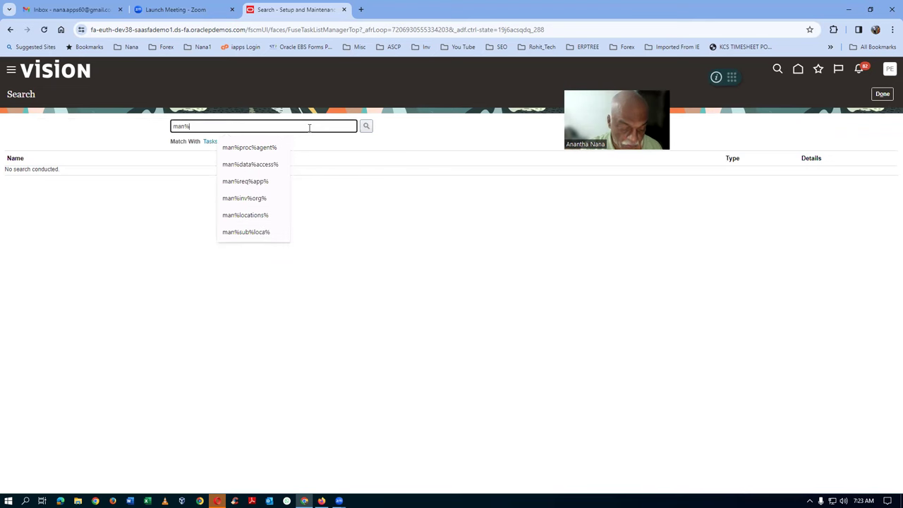
pyautogui.write('neg%s')
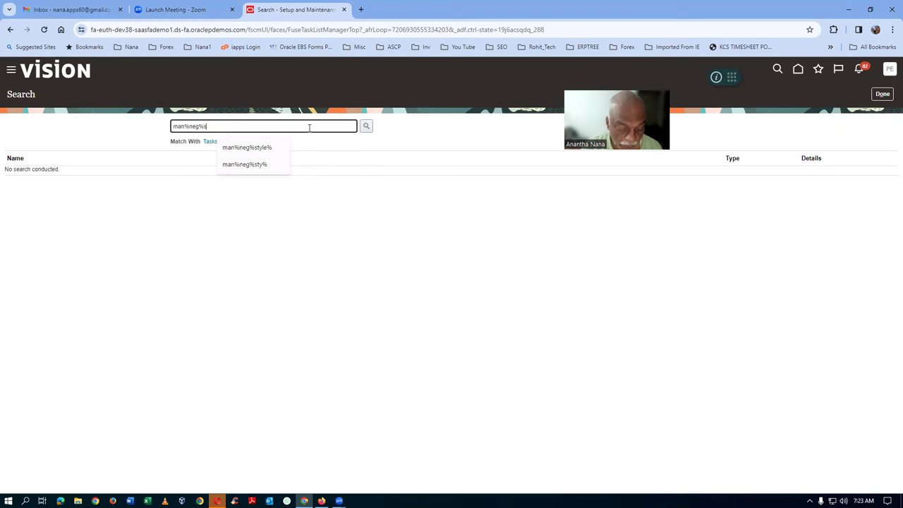
pyautogui.write('tyle%')
pyautogui.press('Return')
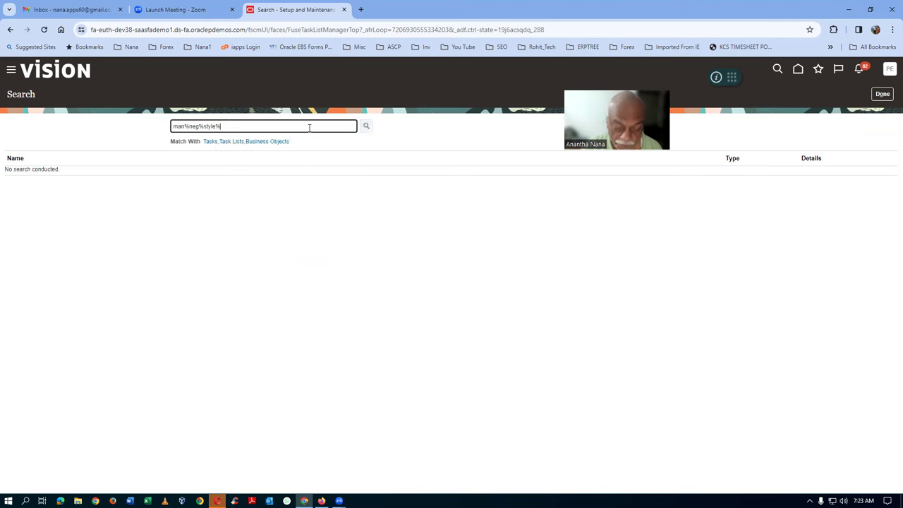
pyautogui.click(29, 173)
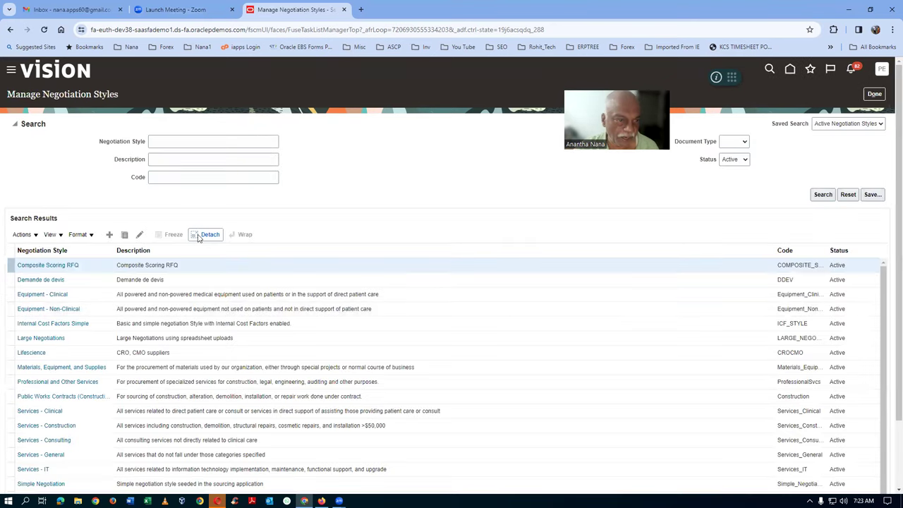
# Search the negotiation styles for "p01" and open p01_single_stage_neg_style for editing
pyautogui.click(196, 143)
pyautogui.write('p01')
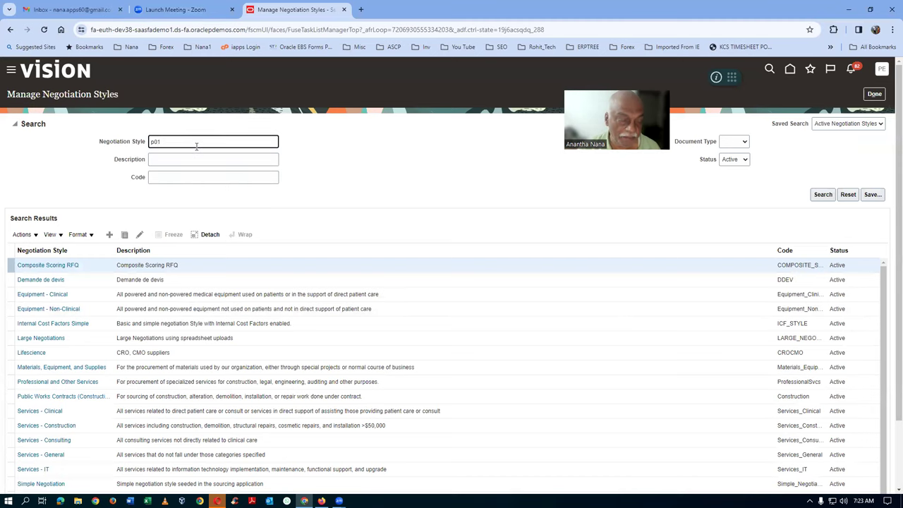
pyautogui.press('Return')
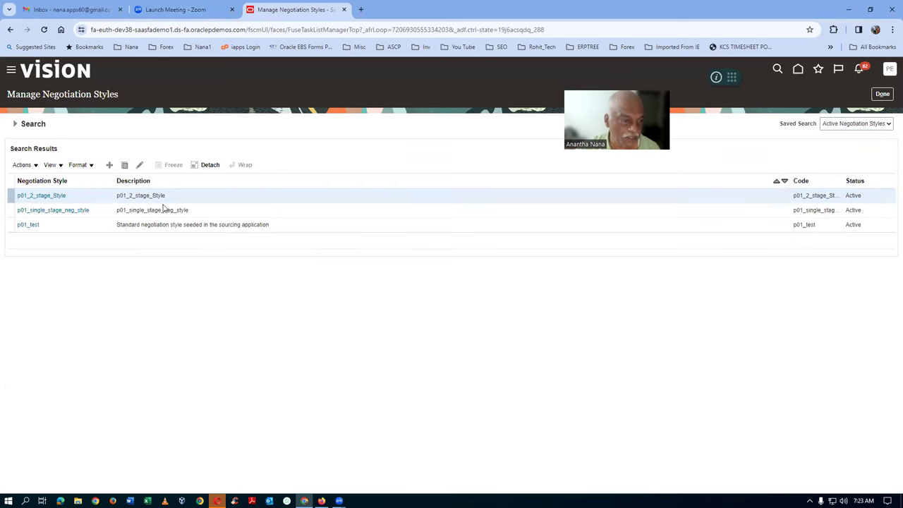
pyautogui.click(192, 201)
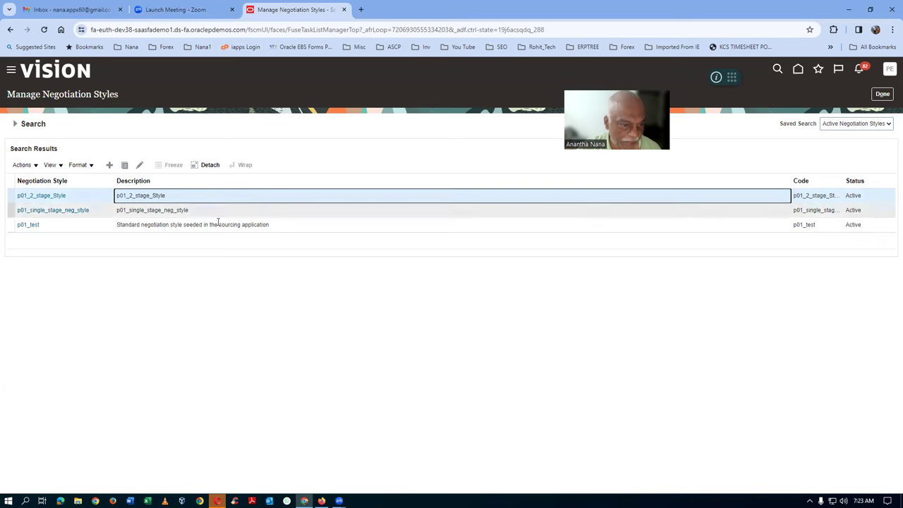
pyautogui.click(214, 215)
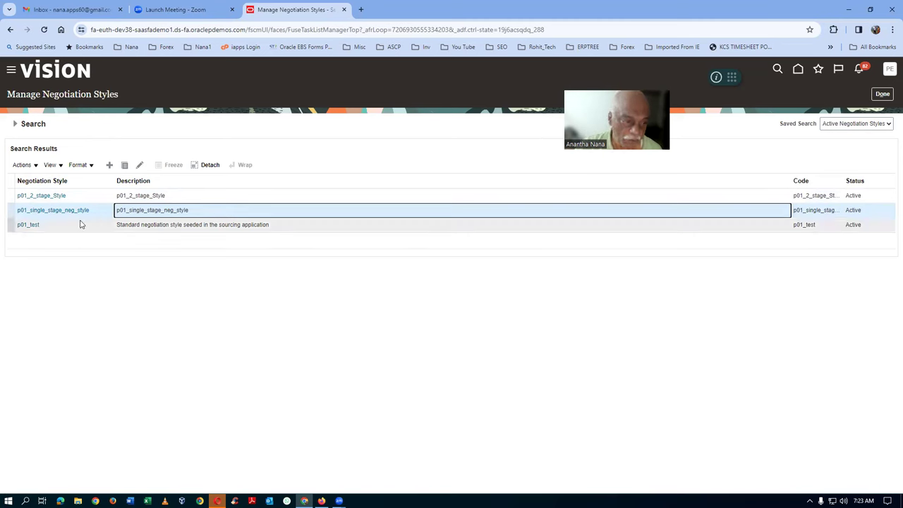
pyautogui.click(139, 165)
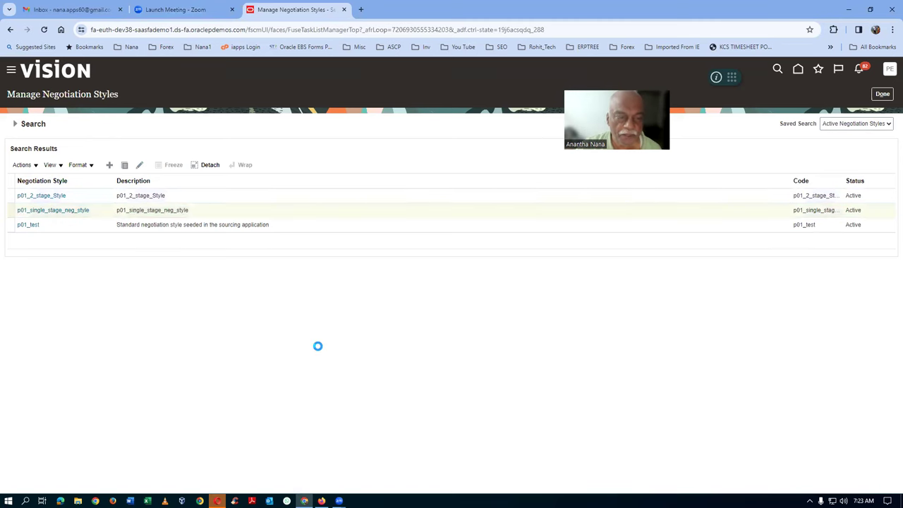
# Examine the style's negotiation display names for Auction, RFI and RFQ and its enabled controls, and leave without saving
pyautogui.moveTo(640, 332); pyautogui.dragTo(530, 332)
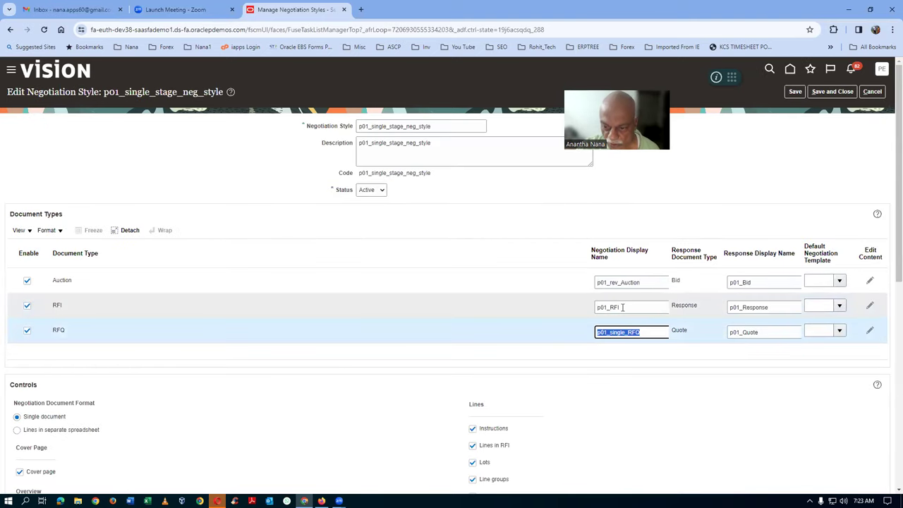
pyautogui.moveTo(622, 308); pyautogui.dragTo(567, 317)
pyautogui.moveTo(638, 282); pyautogui.dragTo(538, 295)
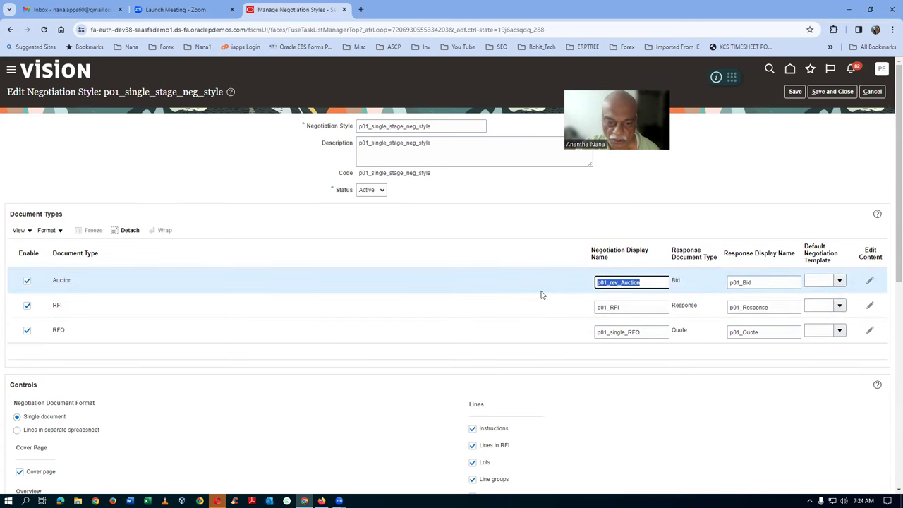
pyautogui.scroll(-5, 566, 330)
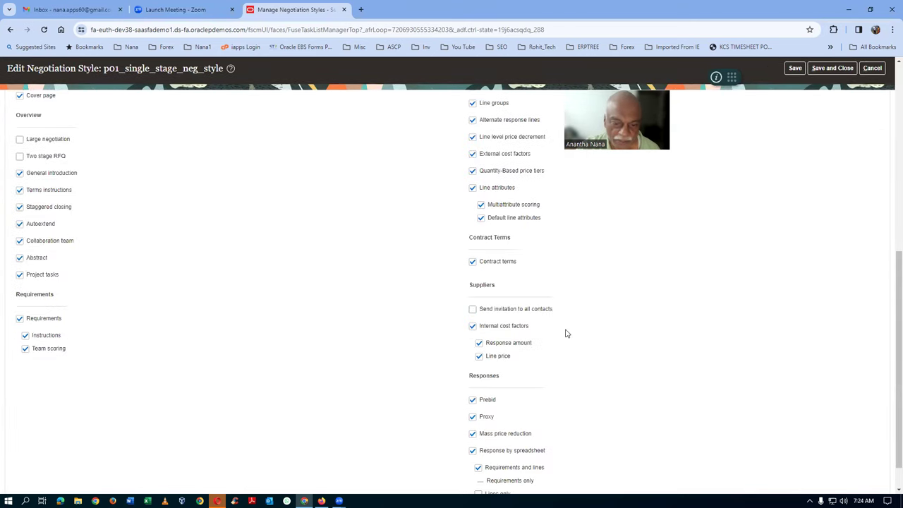
pyautogui.scroll(-1, 566, 333)
pyautogui.scroll(6, 568, 333)
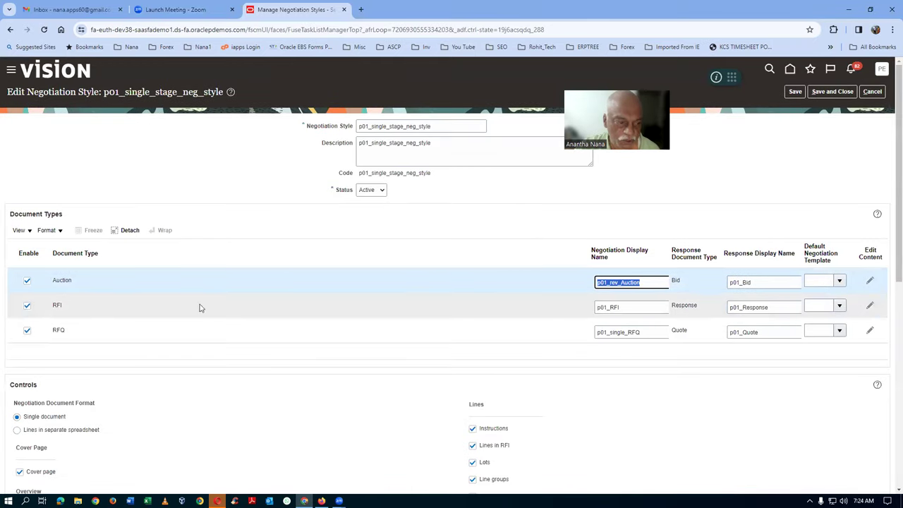
pyautogui.click(645, 284)
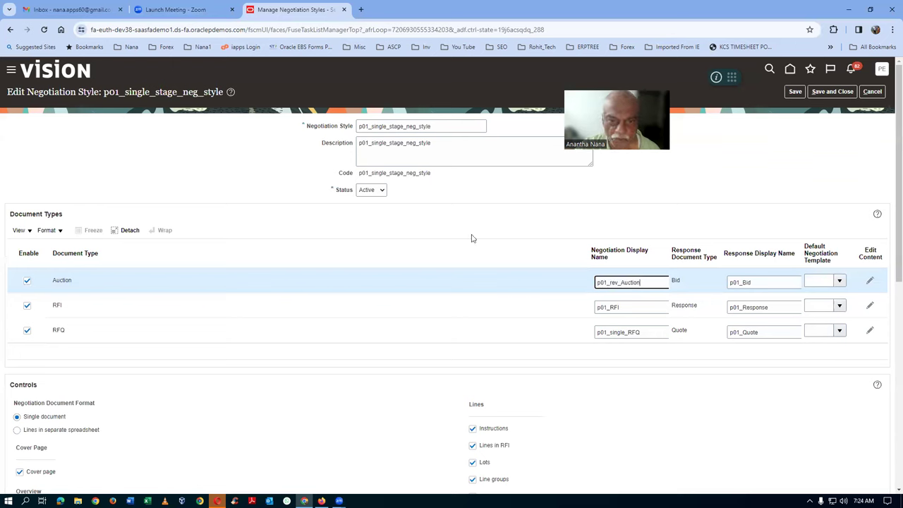
pyautogui.doubleClick(442, 128)
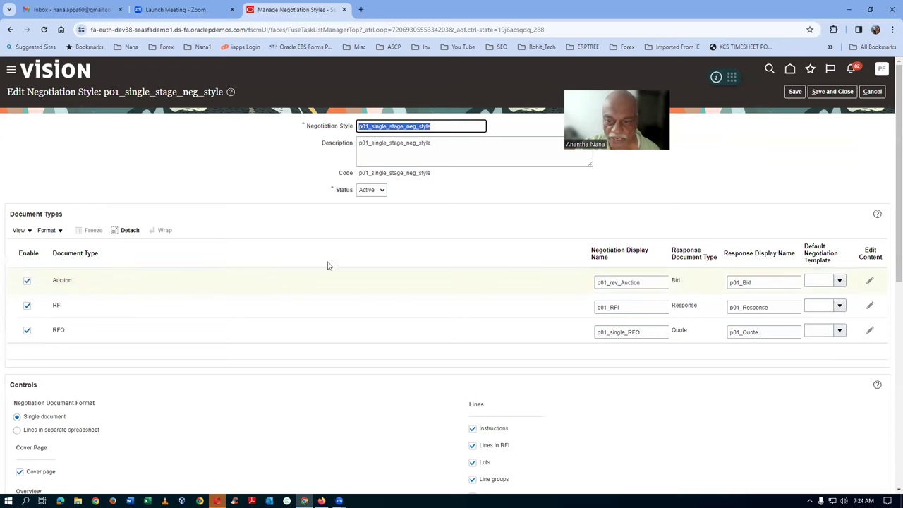
pyautogui.click(656, 283)
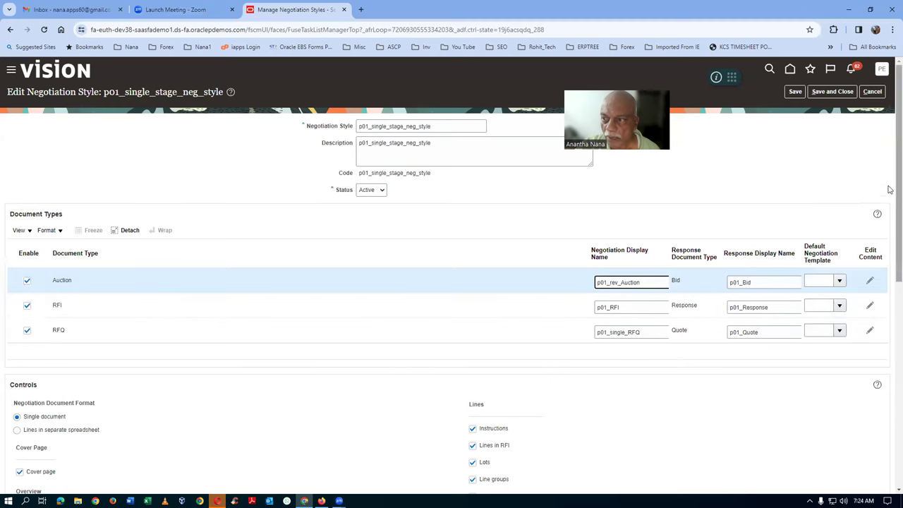
pyautogui.click(873, 91)
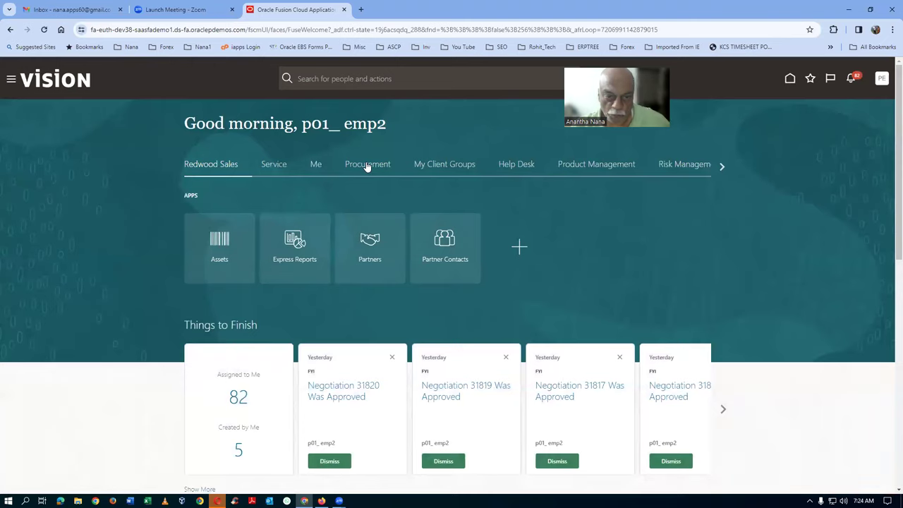
# Open Manage Negotiation Templates in the Negotiations work area of Procurement
pyautogui.click(367, 165)
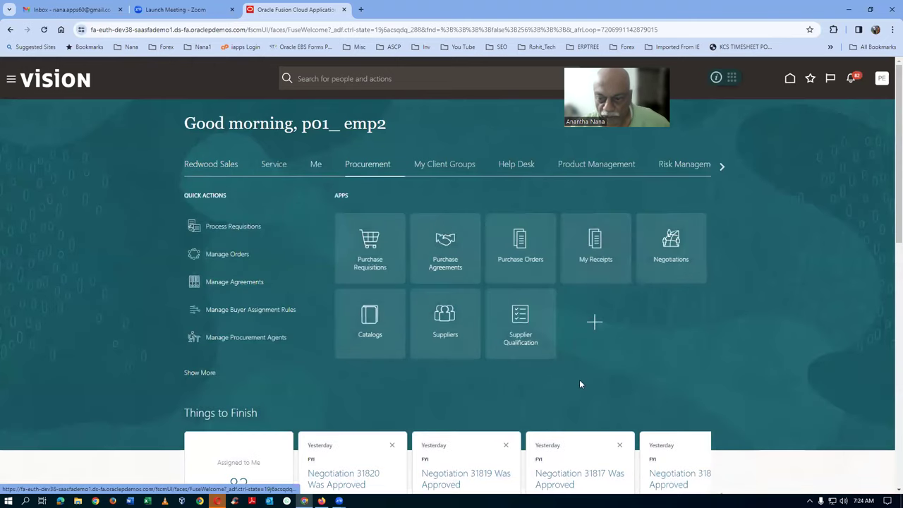
pyautogui.click(666, 260)
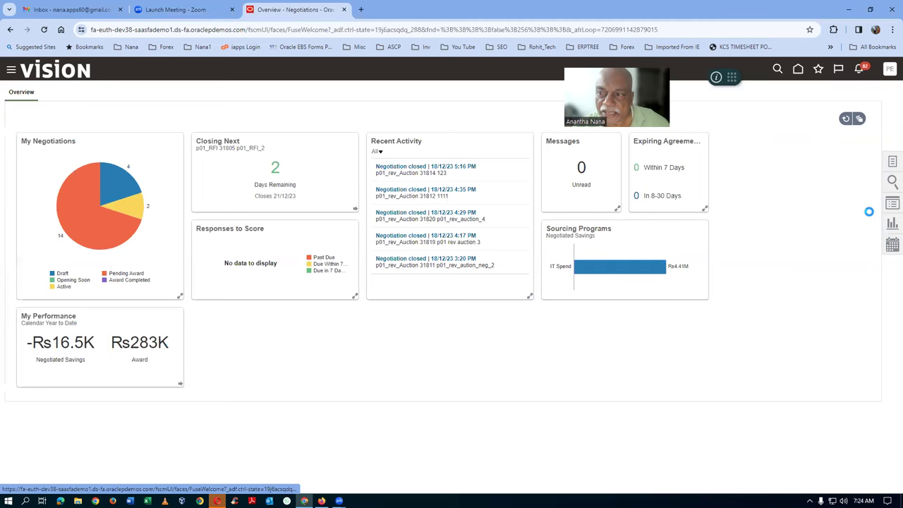
pyautogui.click(891, 164)
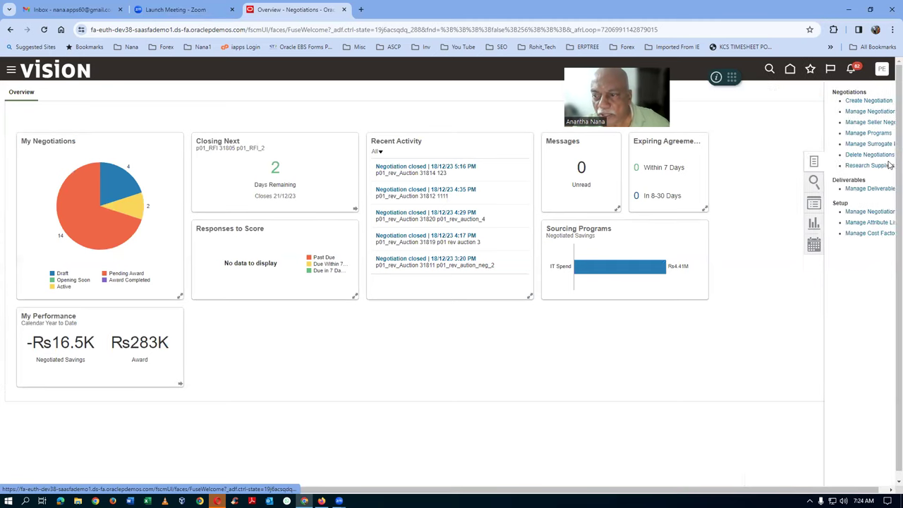
pyautogui.click(818, 212)
# Search the negotiation templates for names starting with "p01", including both active and inactive ones
pyautogui.click(184, 162)
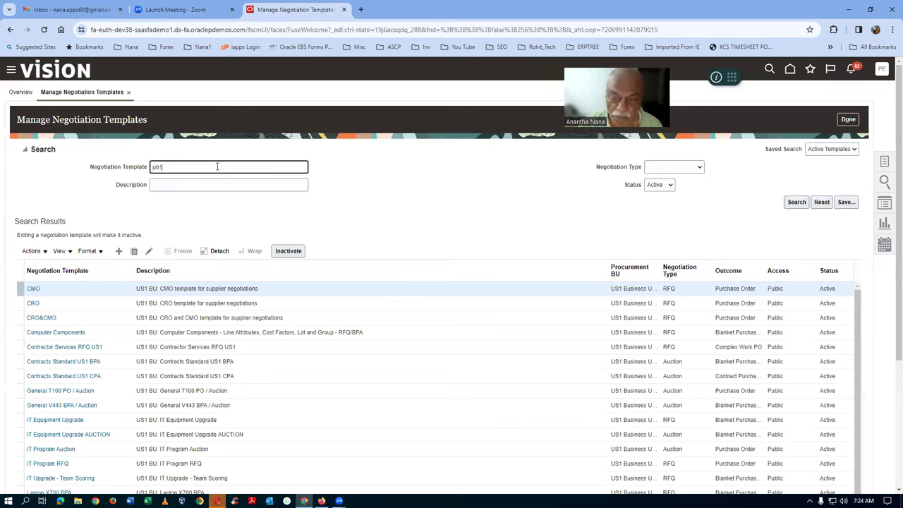
pyautogui.click(659, 184)
pyautogui.click(659, 196)
pyautogui.click(797, 202)
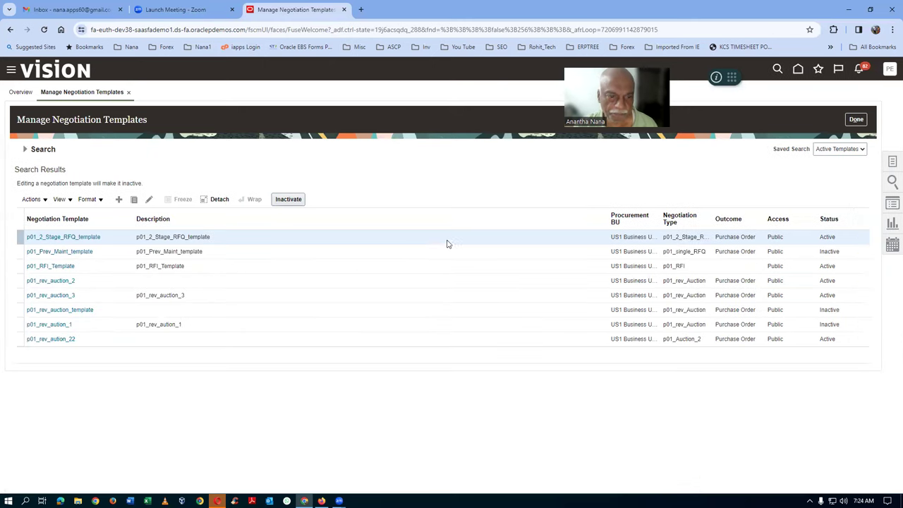
# Compare the p01 reverse auction templates in the results, checking each one's negotiation type and status
pyautogui.click(218, 325)
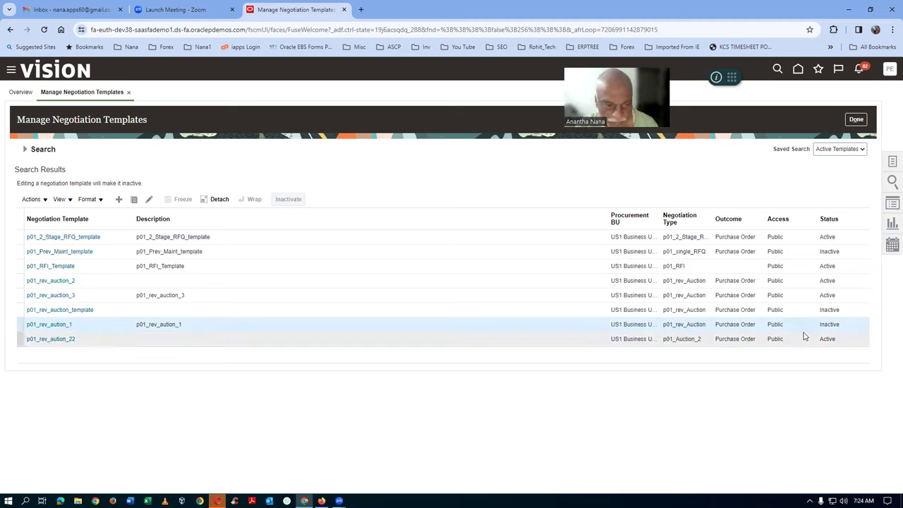
pyautogui.click(103, 283)
pyautogui.click(106, 294)
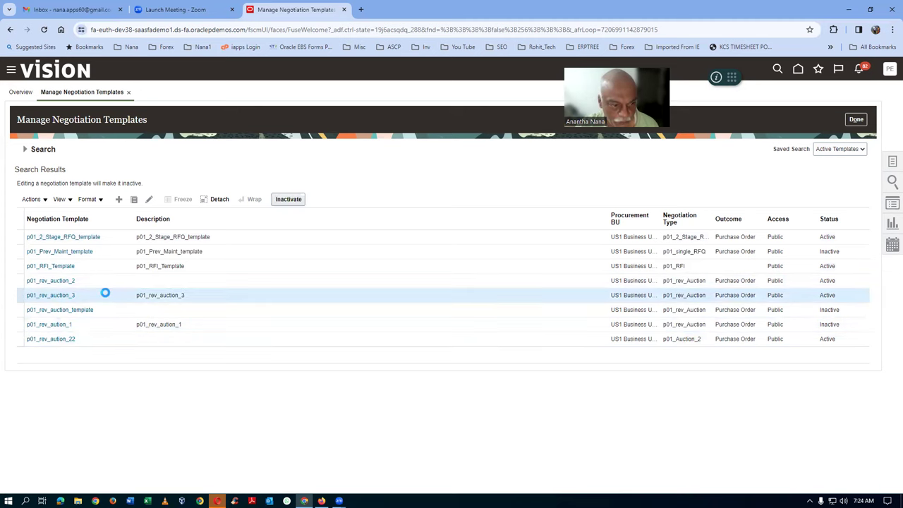
pyautogui.click(104, 285)
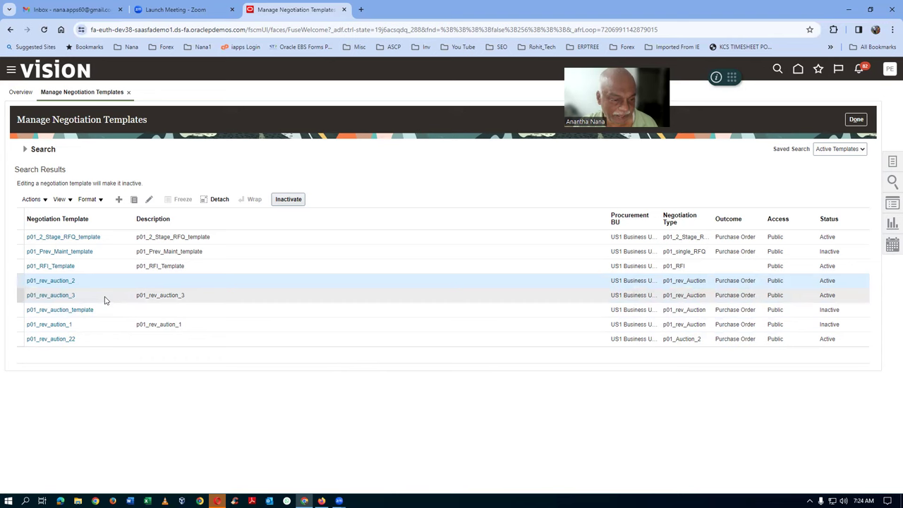
pyautogui.click(104, 295)
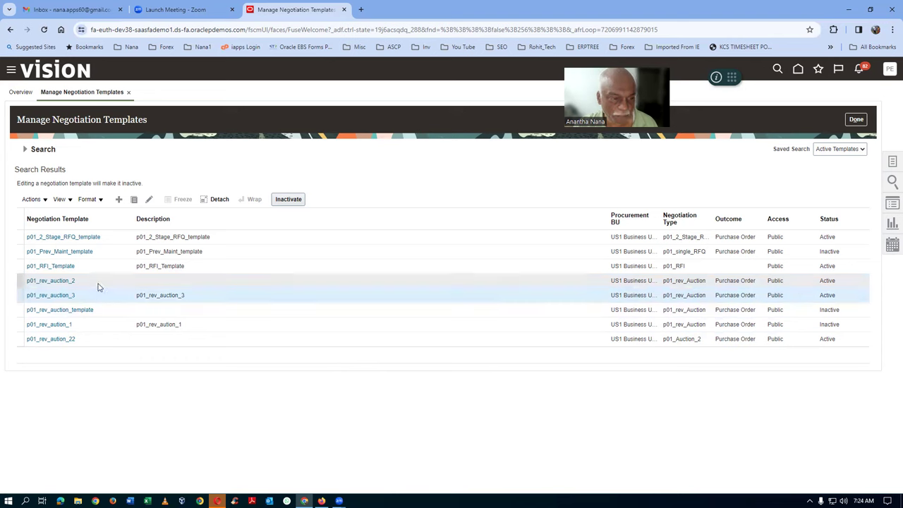
pyautogui.click(98, 281)
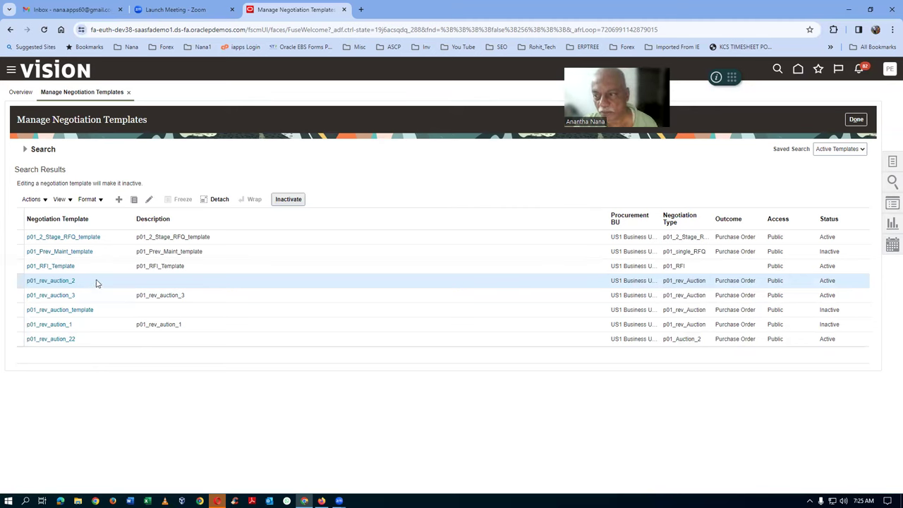
pyautogui.click(109, 325)
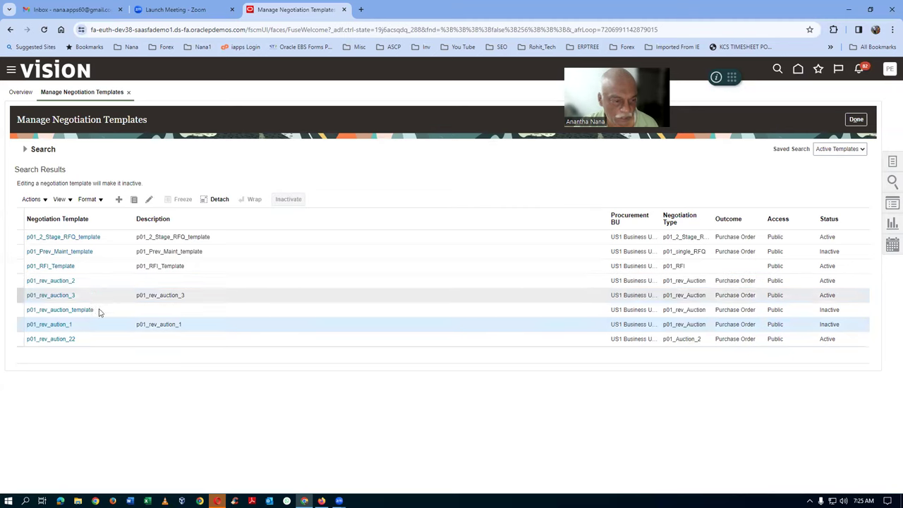
pyautogui.click(94, 280)
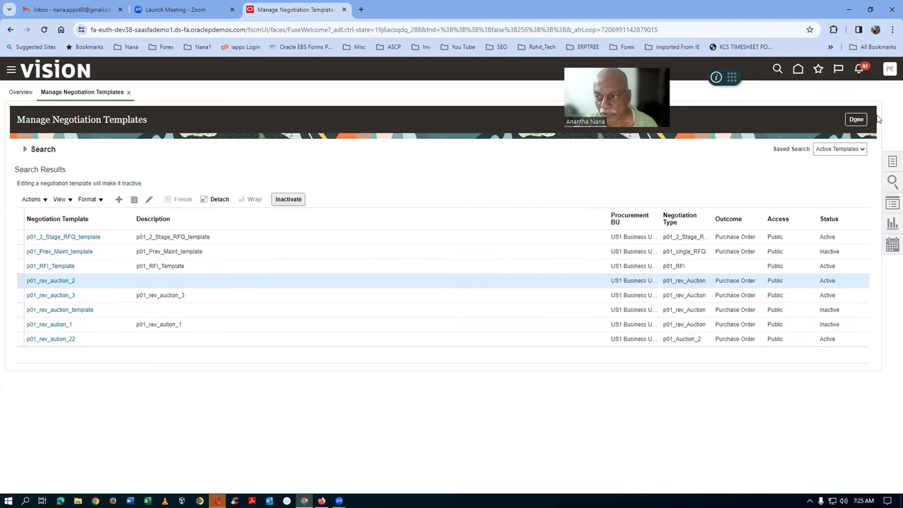
# Leave the templates list and create a negotiation of type p01_rev_Auction from the p01_rev_auction_2 template
pyautogui.click(856, 119)
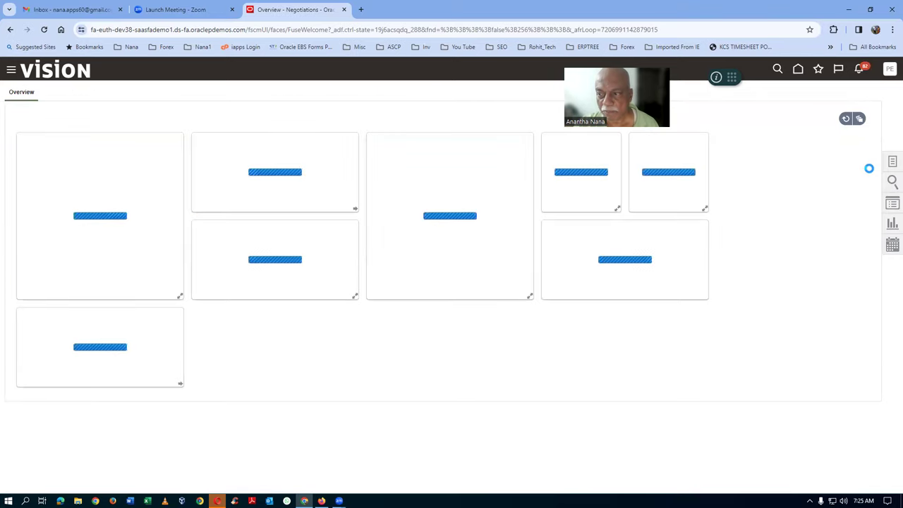
pyautogui.click(892, 162)
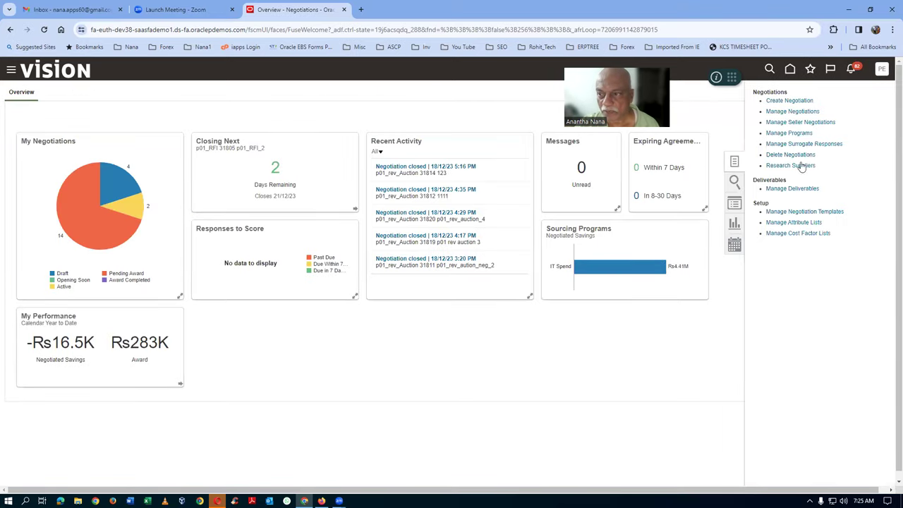
pyautogui.click(789, 101)
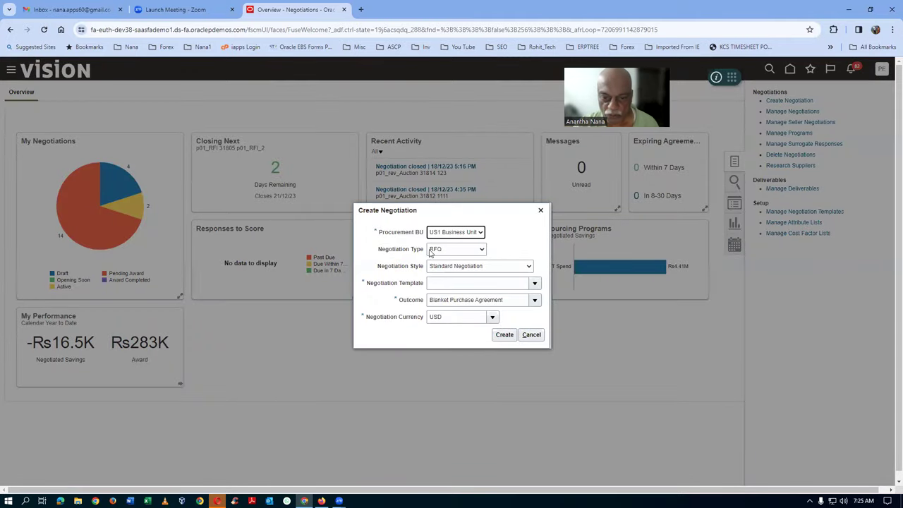
pyautogui.click(432, 252)
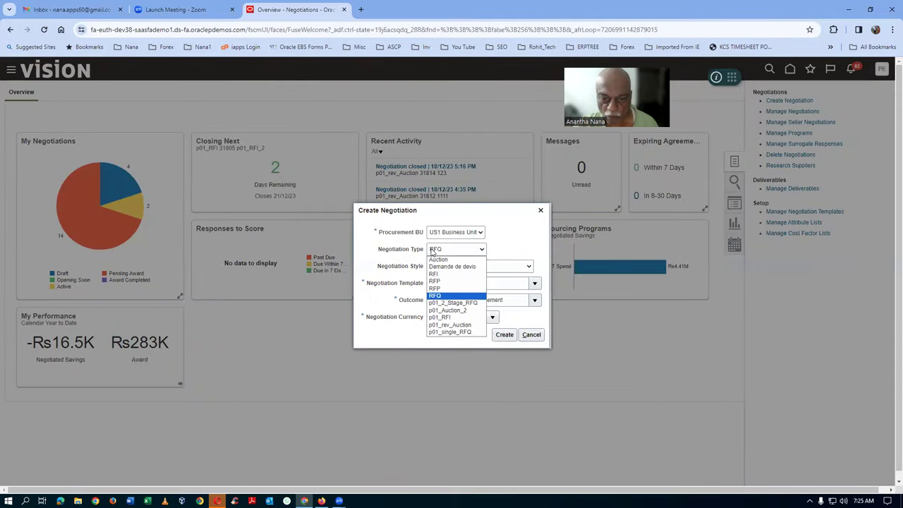
pyautogui.click(455, 325)
pyautogui.click(534, 281)
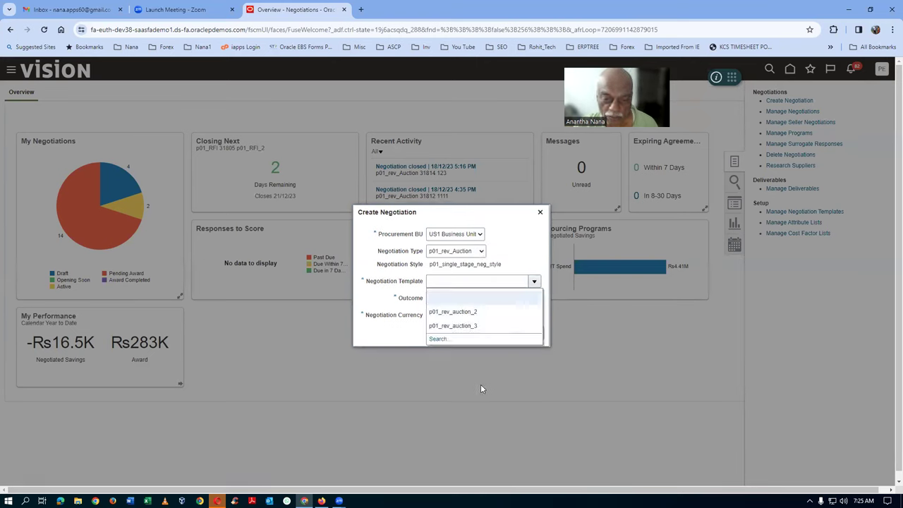
pyautogui.click(484, 312)
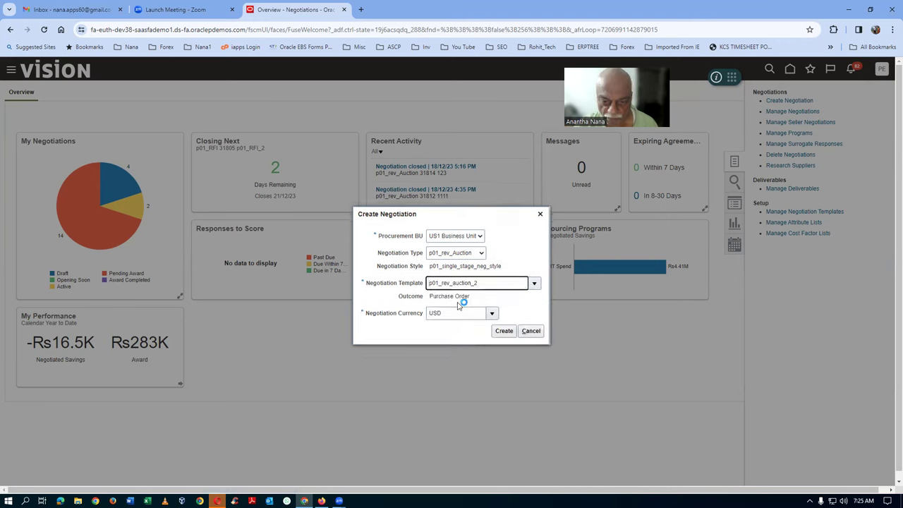
pyautogui.click(502, 332)
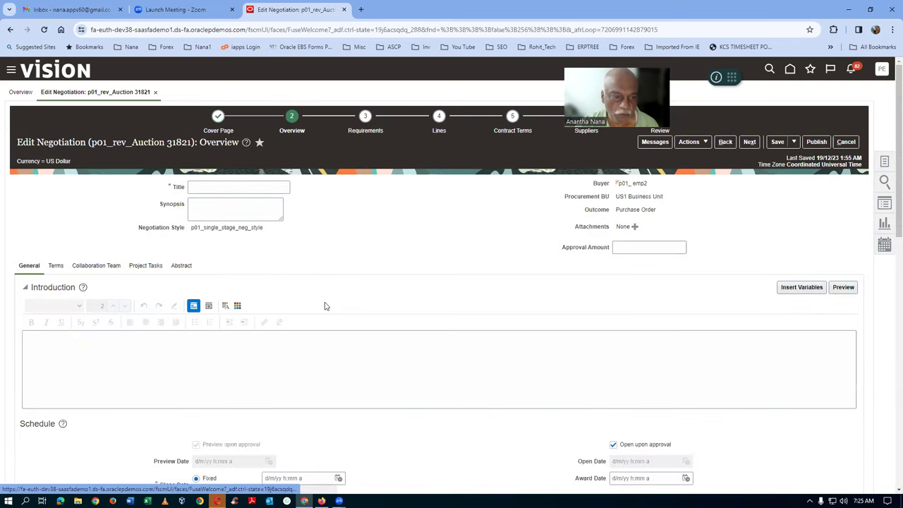
# Title the negotiation 123 and set its fixed close date to 19/12/23 2:00 AM
pyautogui.click(236, 188)
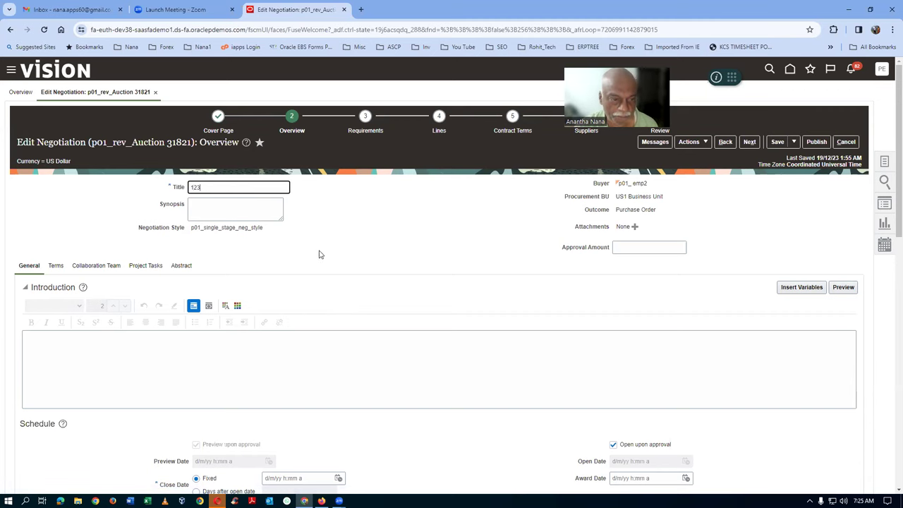
pyautogui.scroll(-1, 321, 254)
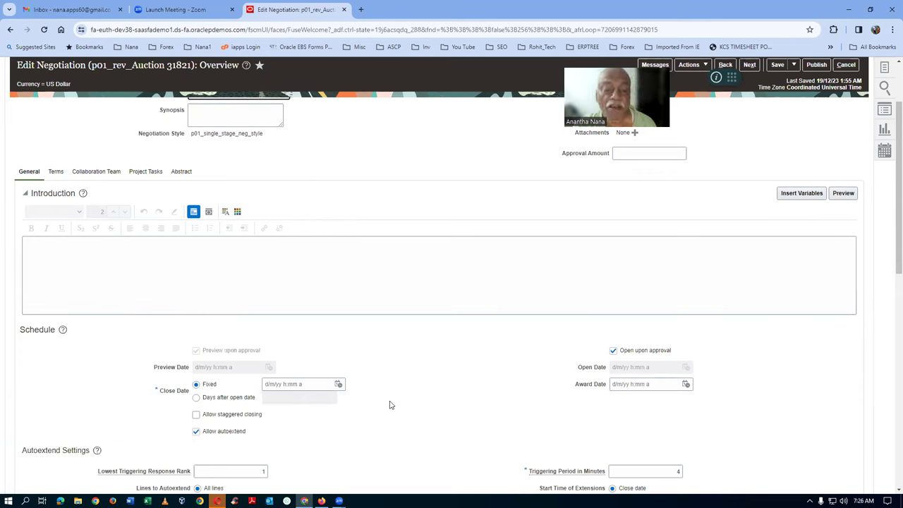
pyautogui.click(338, 384)
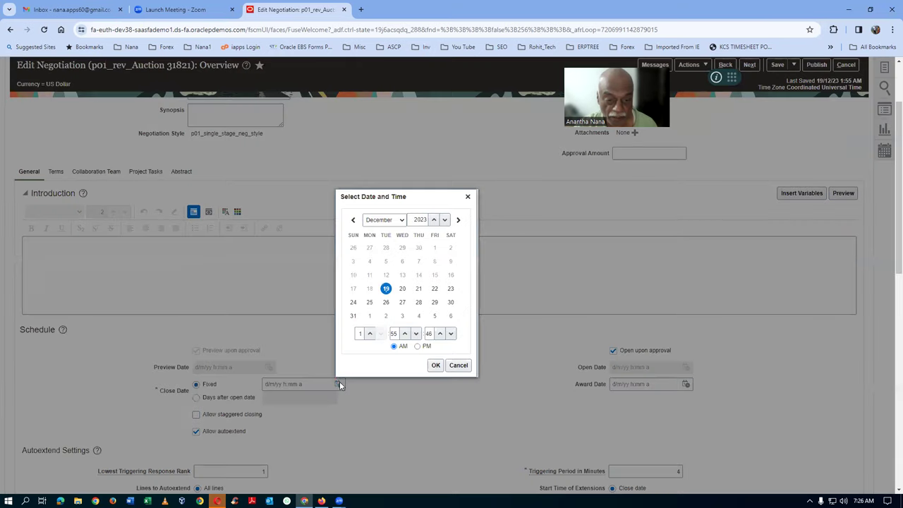
pyautogui.click(436, 366)
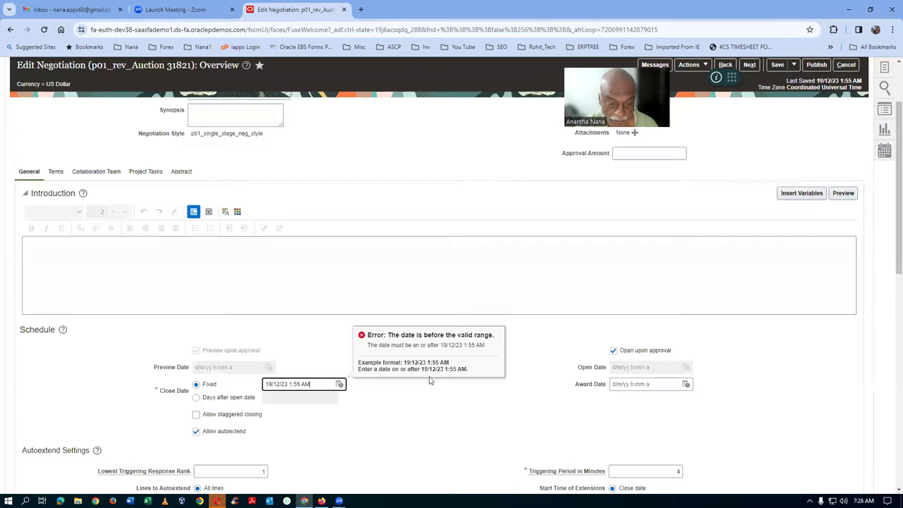
pyautogui.click(290, 385)
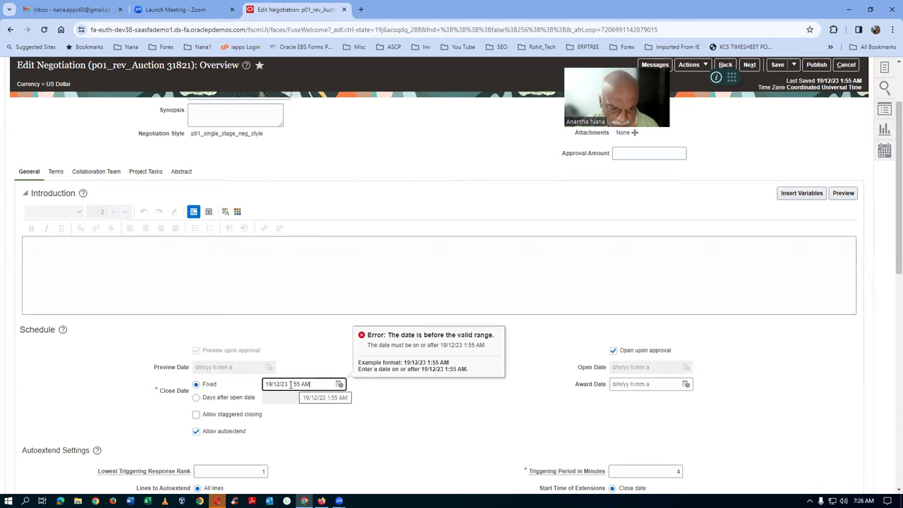
pyautogui.press('Delete')
pyautogui.press('Delete')
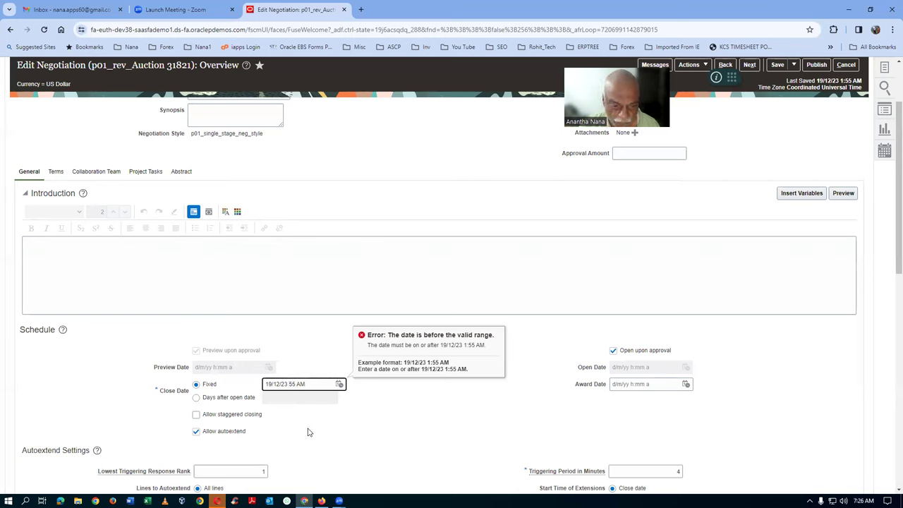
pyautogui.write('2:00')
pyautogui.press('Tab')
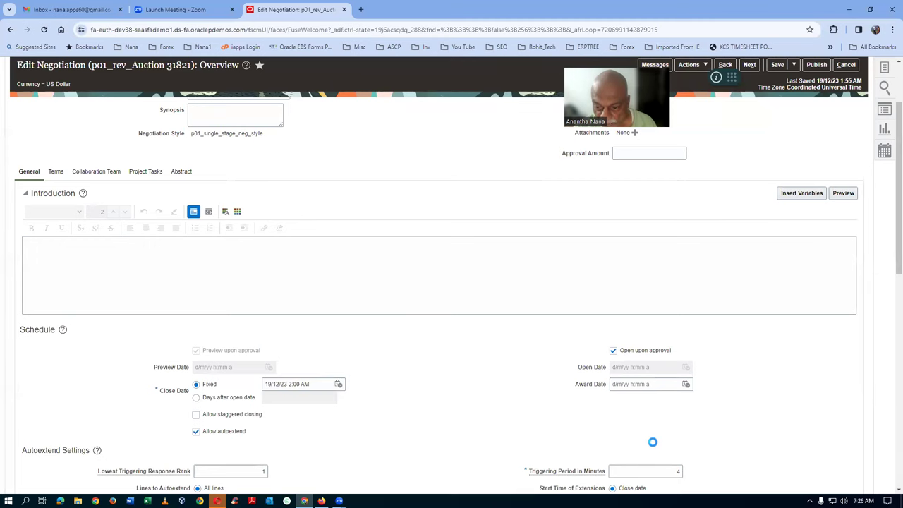
# Set the autoextend triggering period and extension length to 5 minutes each, with 4 extensions
pyautogui.scroll(-2, 506, 411)
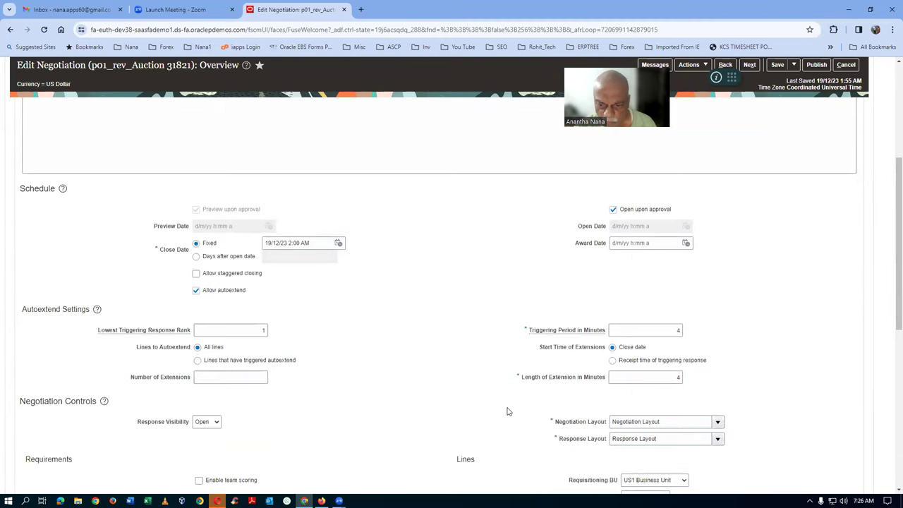
pyautogui.moveTo(644, 331); pyautogui.dragTo(682, 329)
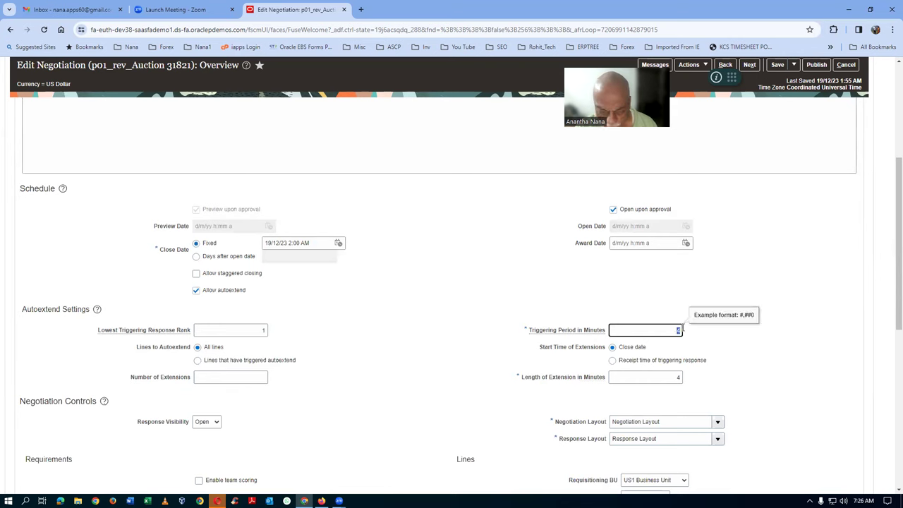
pyautogui.write('5')
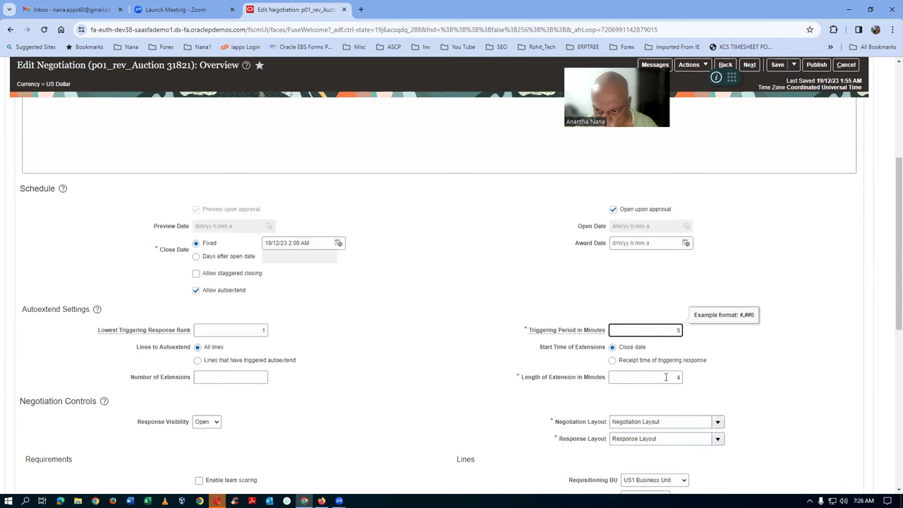
pyautogui.moveTo(670, 377); pyautogui.dragTo(701, 379)
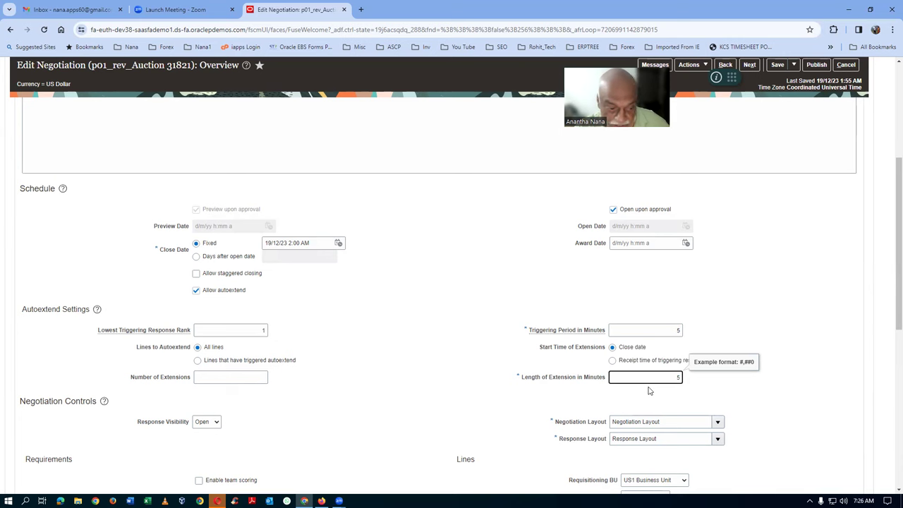
pyautogui.click(235, 380)
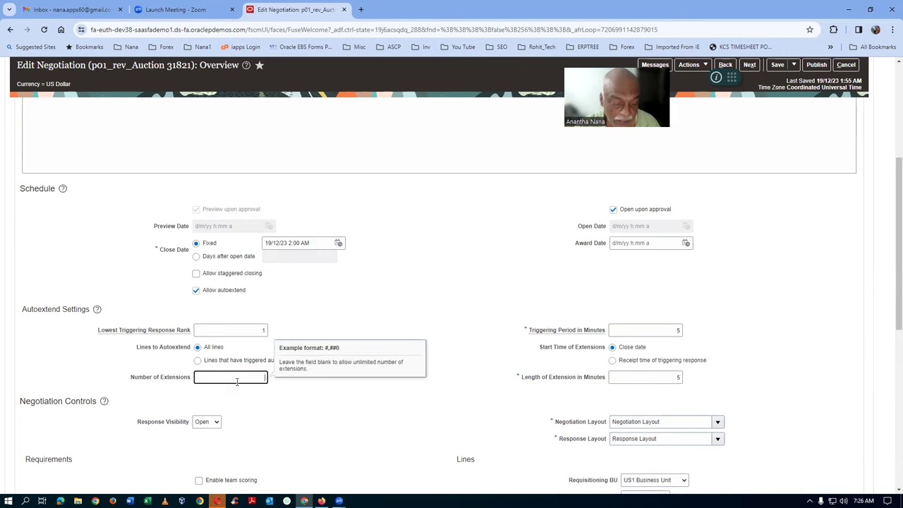
pyautogui.click(343, 422)
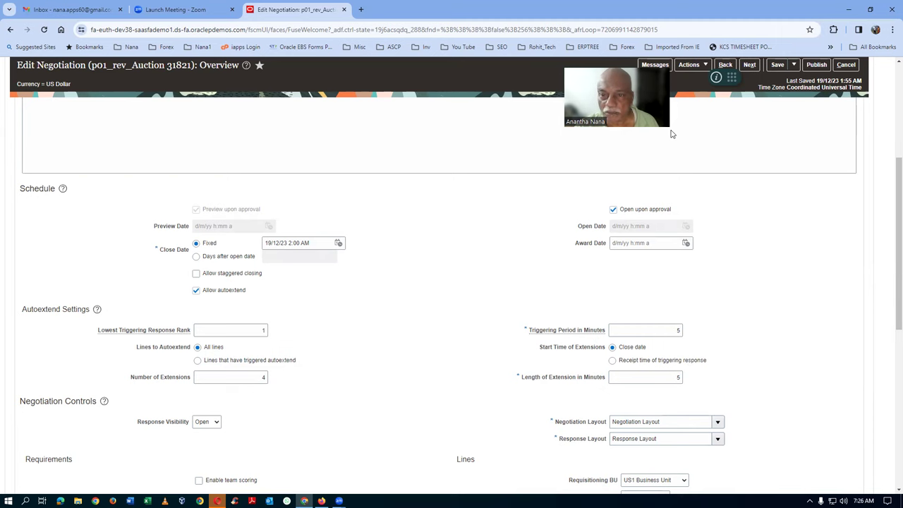
# Set the requested delivery date of negotiation line 1 to 28/12/23 and publish the negotiation
pyautogui.click(443, 85)
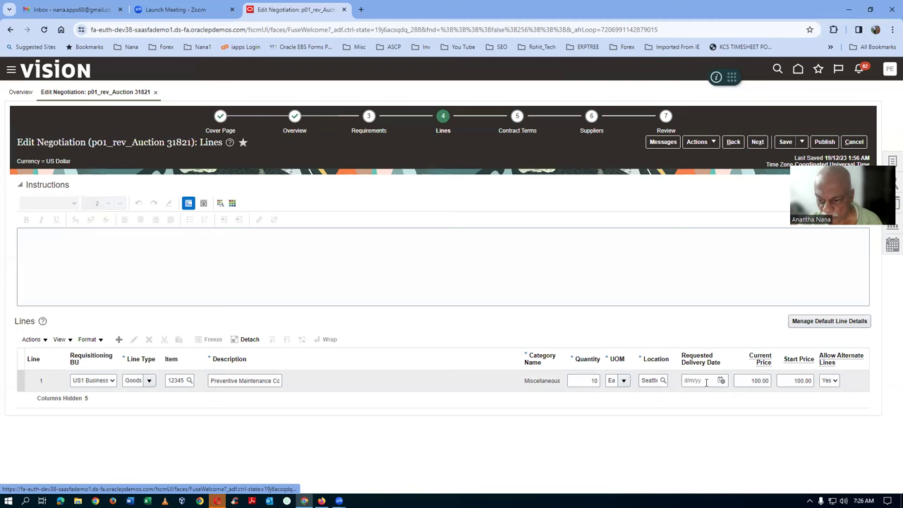
pyautogui.click(721, 381)
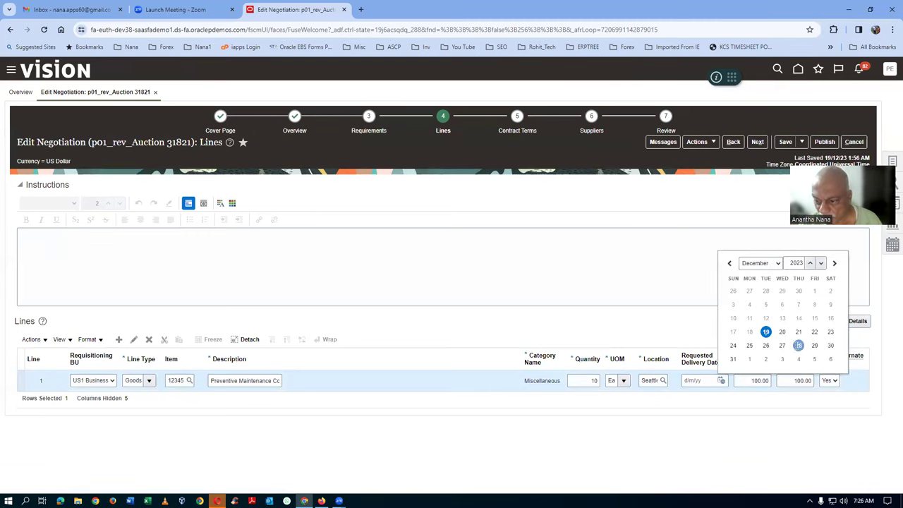
pyautogui.click(798, 345)
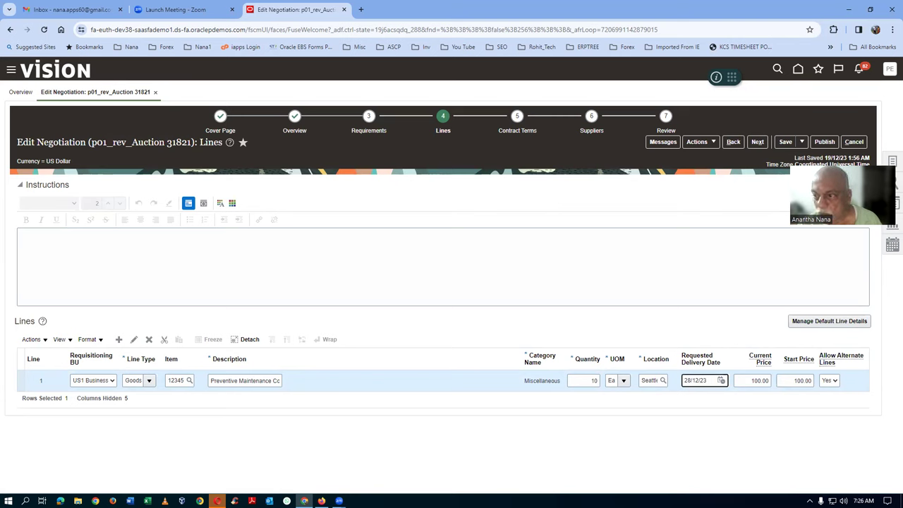
pyautogui.click(831, 141)
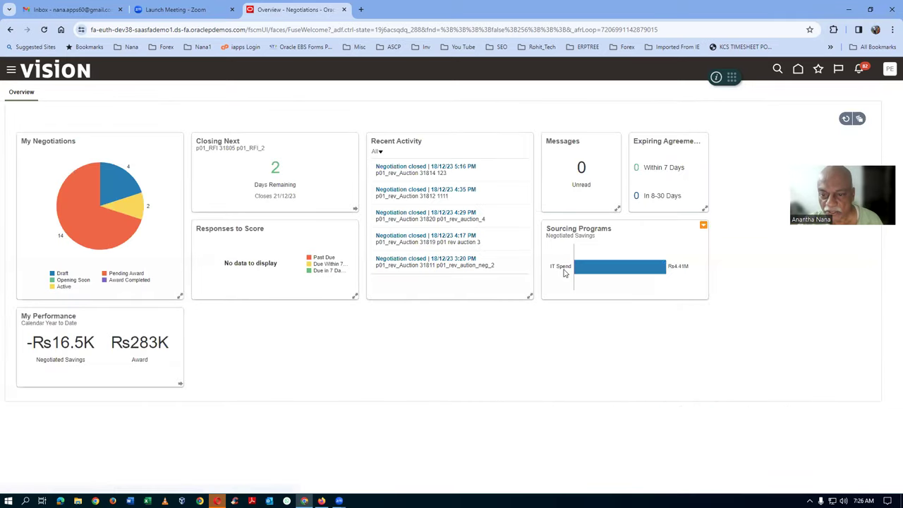
pyautogui.click(499, 182)
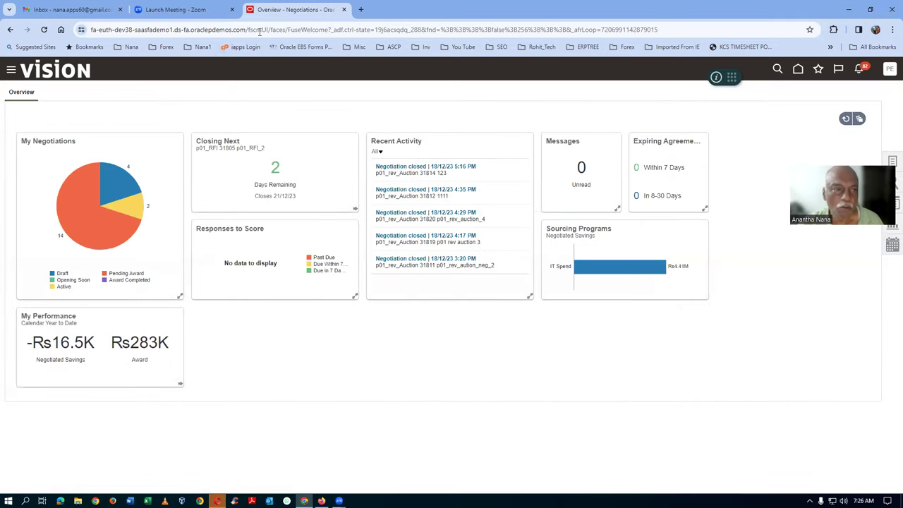
pyautogui.click(227, 29)
pyautogui.click(230, 33)
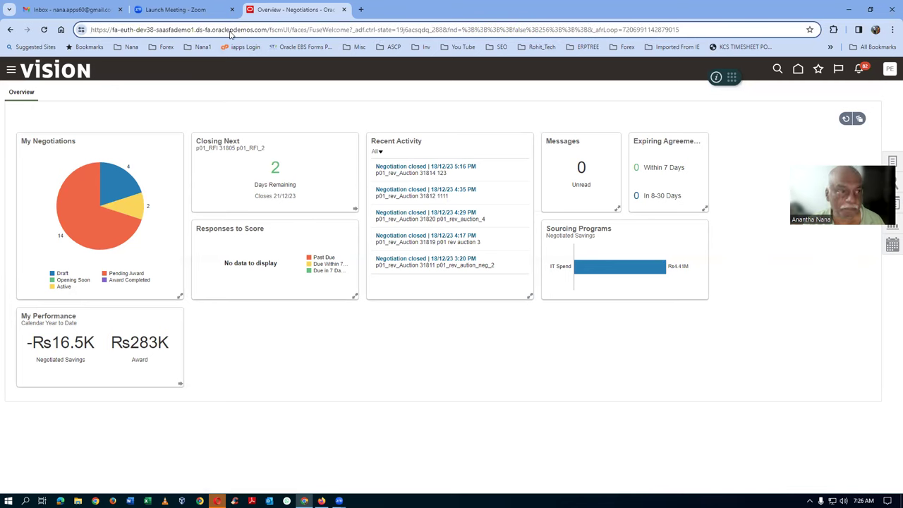
pyautogui.hotkey('shift', 'Right')
pyautogui.hotkey('shift', 'Right')
pyautogui.hotkey('shift', 'Right')
pyautogui.hotkey('shift', 'Right')
pyautogui.hotkey('shift', 'Right')
pyautogui.hotkey('shift', 'Right')
pyautogui.hotkey('shift', 'Right')
pyautogui.hotkey('shift', 'Right')
pyautogui.hotkey('shift', 'Right')
pyautogui.hotkey('shift', 'Right')
pyautogui.hotkey('shift', 'Right')
pyautogui.hotkey('shift', 'Right')
pyautogui.hotkey('shift', 'Right')
pyautogui.hotkey('shift', 'Right')
pyautogui.hotkey('shift', 'Right')
pyautogui.hotkey('shift', 'Right')
pyautogui.hotkey('shift', 'Right')
pyautogui.hotkey('shift', 'Right')
pyautogui.hotkey('shift', 'Right')
pyautogui.hotkey('shift', 'Right')
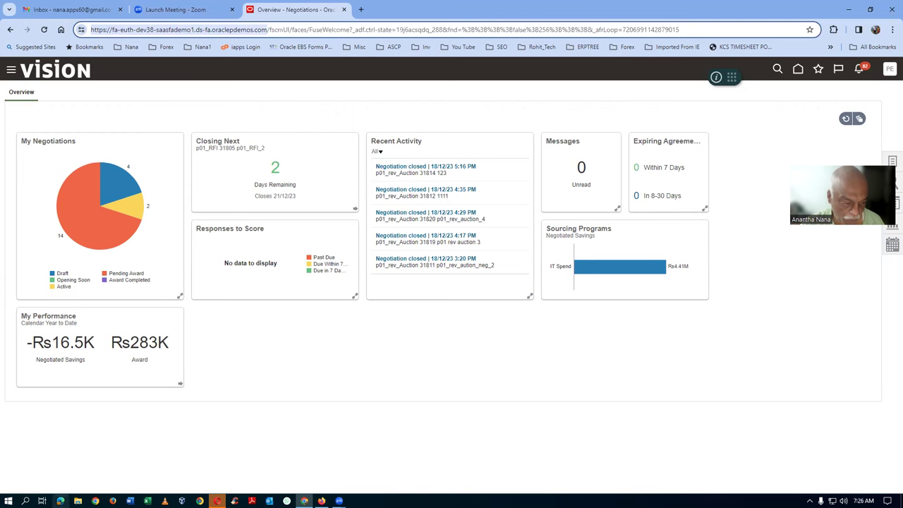
pyautogui.click(214, 255)
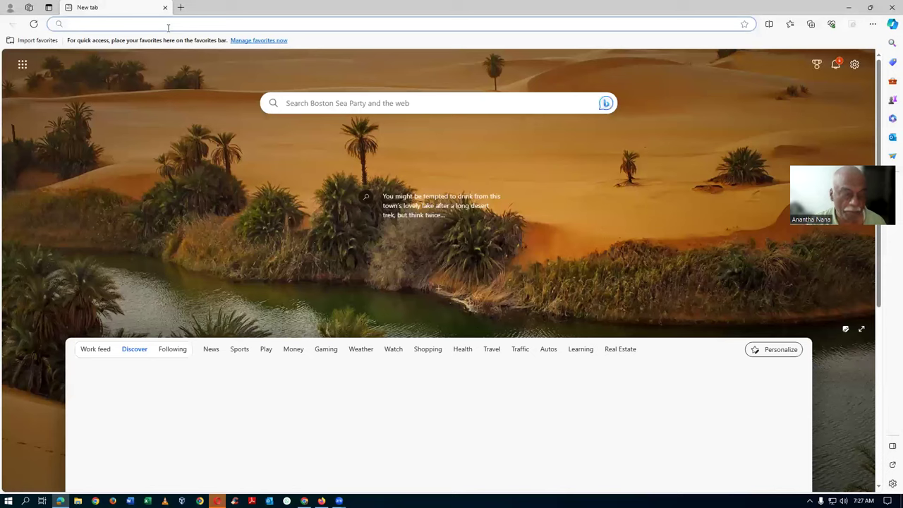
pyautogui.write('https://fa-euth-dev38-saasfademo1.ds-fa.oraclepdemos.com')
pyautogui.press('Return')
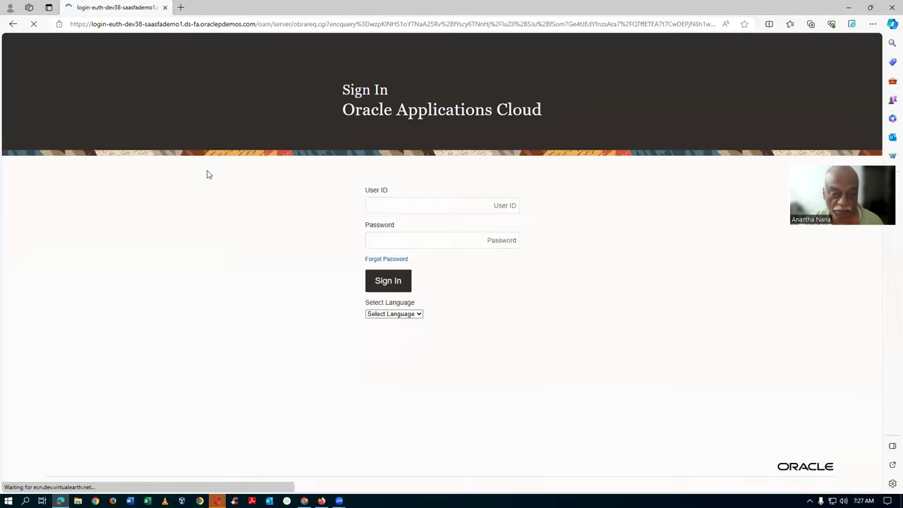
# Sign in to Oracle Applications Cloud in Edge with the supplier's user ID and password
pyautogui.click(409, 286)
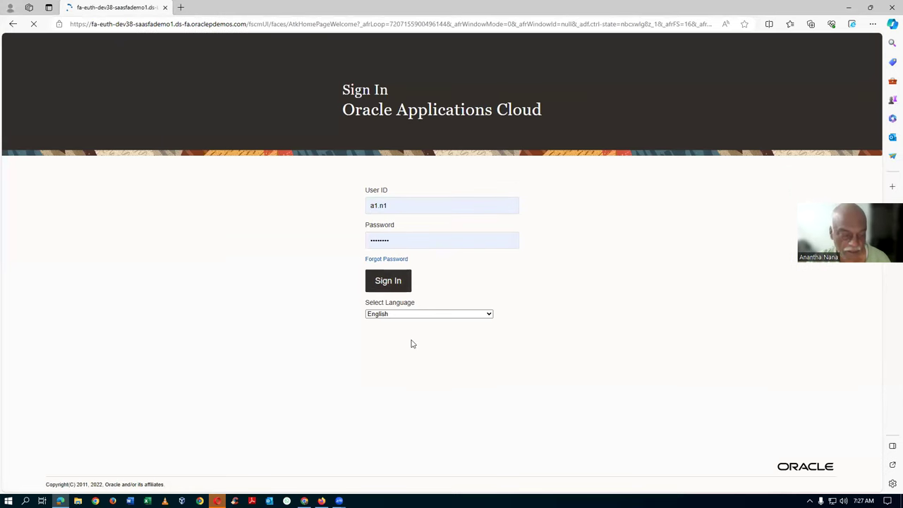
pyautogui.hotkey('alt', 'Tab')
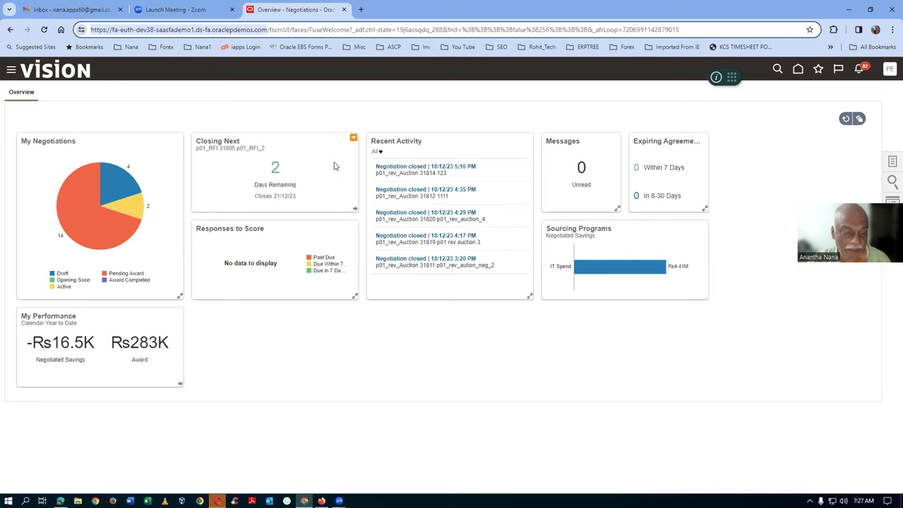
pyautogui.hotkey('alt', 'Tab')
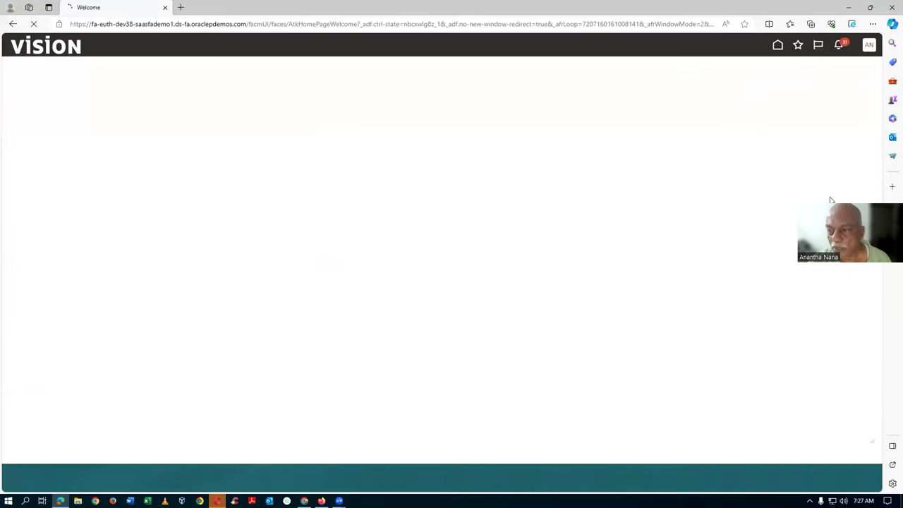
# Open the Supplier Portal from the home page and view the supplier's active negotiations with open invitations
pyautogui.click(776, 45)
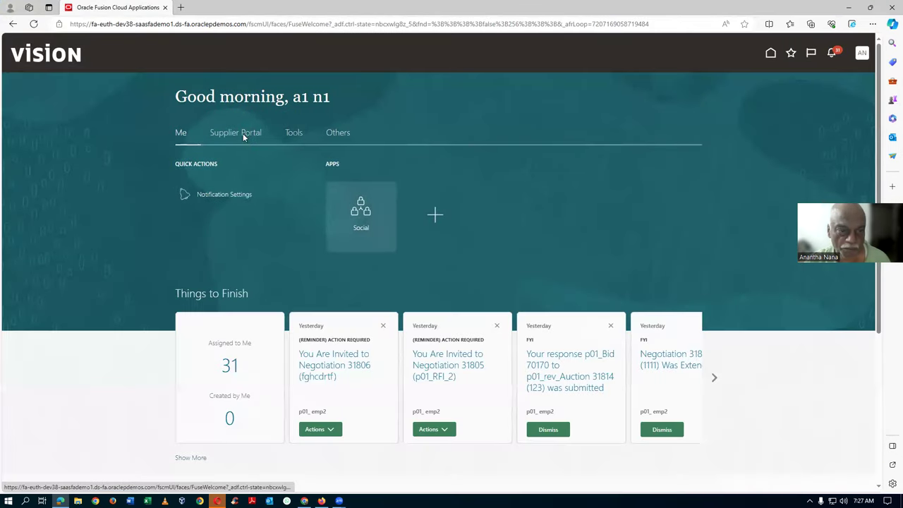
pyautogui.click(242, 136)
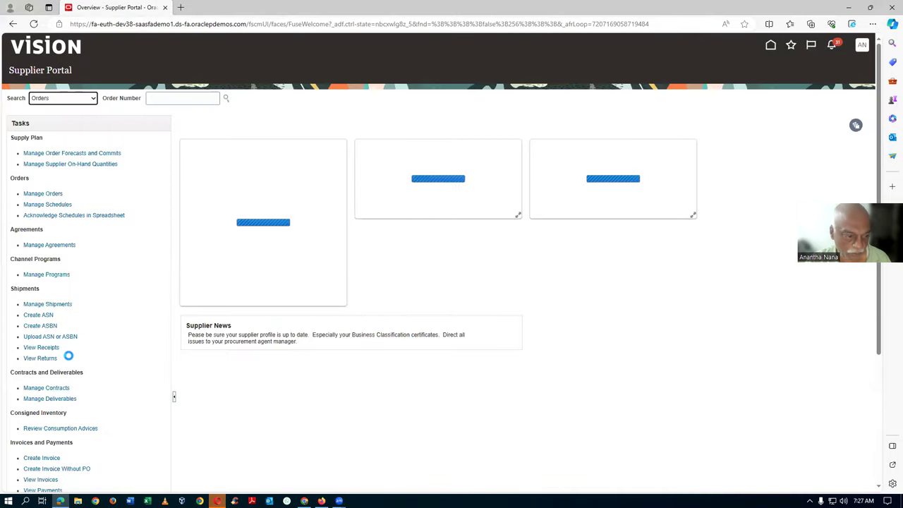
pyautogui.scroll(-2, 68, 357)
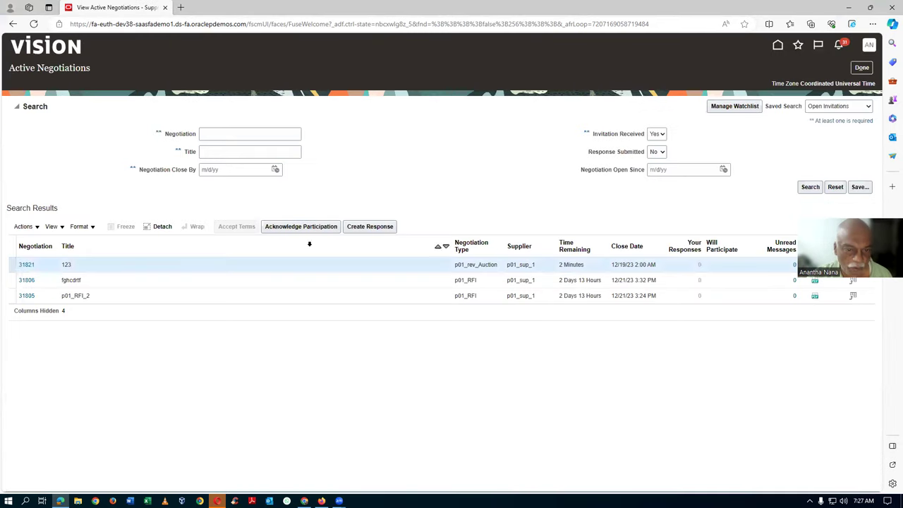
# Create a response to negotiation 31821 and make it valid until 12/28/23 2:01 AM
pyautogui.click(370, 226)
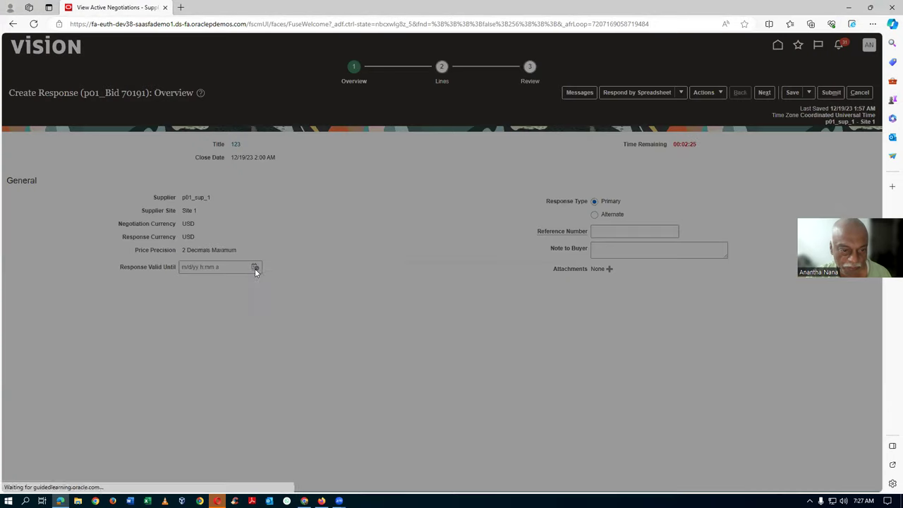
pyautogui.click(335, 384)
pyautogui.click(352, 447)
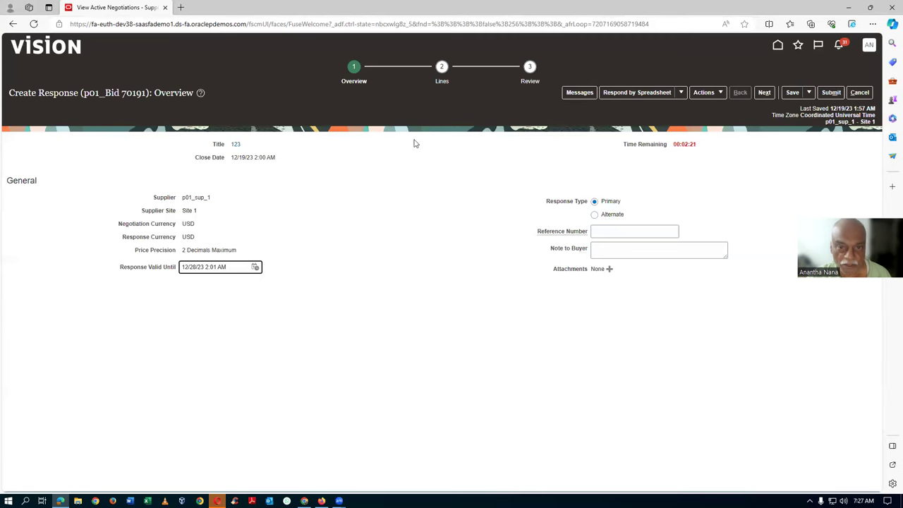
# Review the columns of negotiation line 1 on the response's Lines page, and cancel out of the response
pyautogui.click(441, 84)
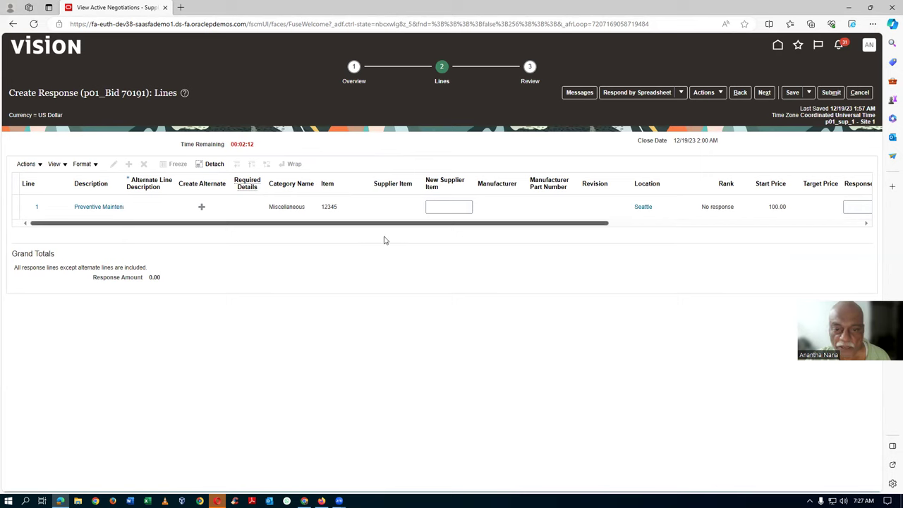
pyautogui.moveTo(384, 225); pyautogui.dragTo(556, 247)
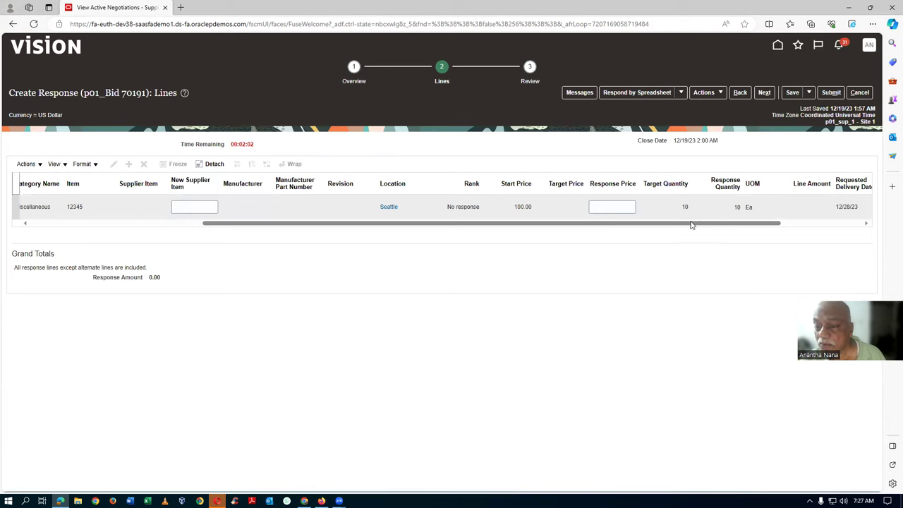
pyautogui.moveTo(691, 226); pyautogui.dragTo(668, 236)
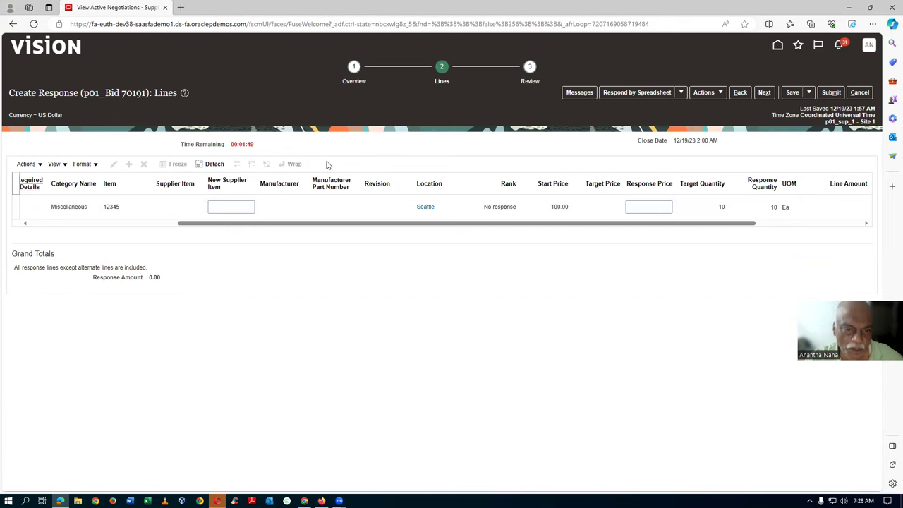
pyautogui.moveTo(358, 227); pyautogui.dragTo(228, 238)
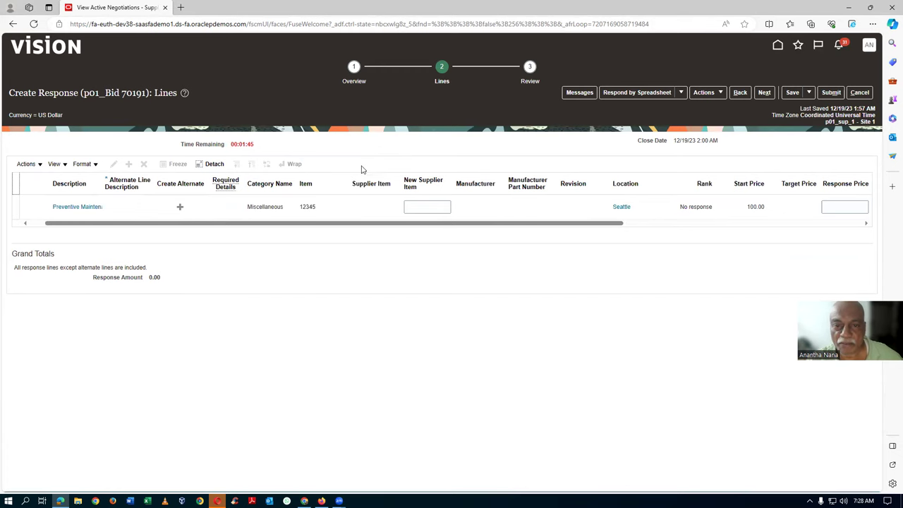
pyautogui.click(865, 96)
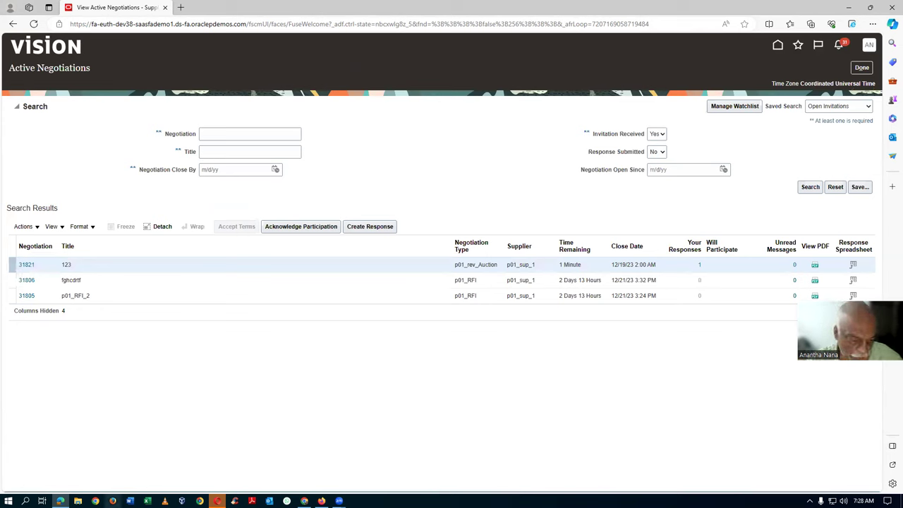
pyautogui.click(112, 500)
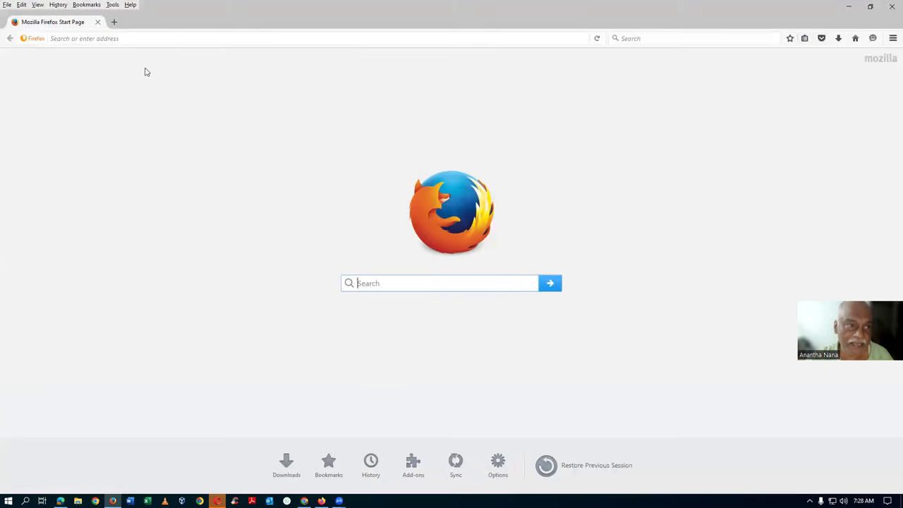
pyautogui.click(161, 38)
pyautogui.write('https://fa-euth-dev38-saasfademo1.ds-fa.oracledemos.com')
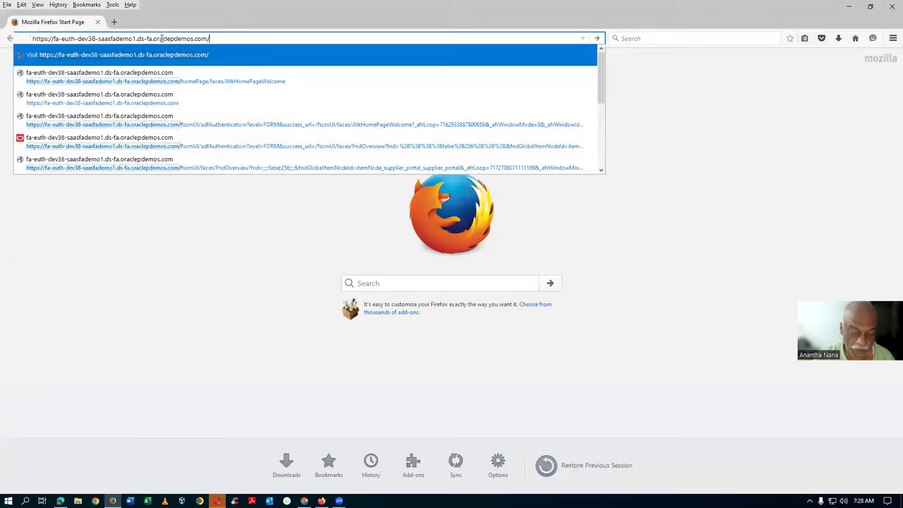
pyautogui.press('Return')
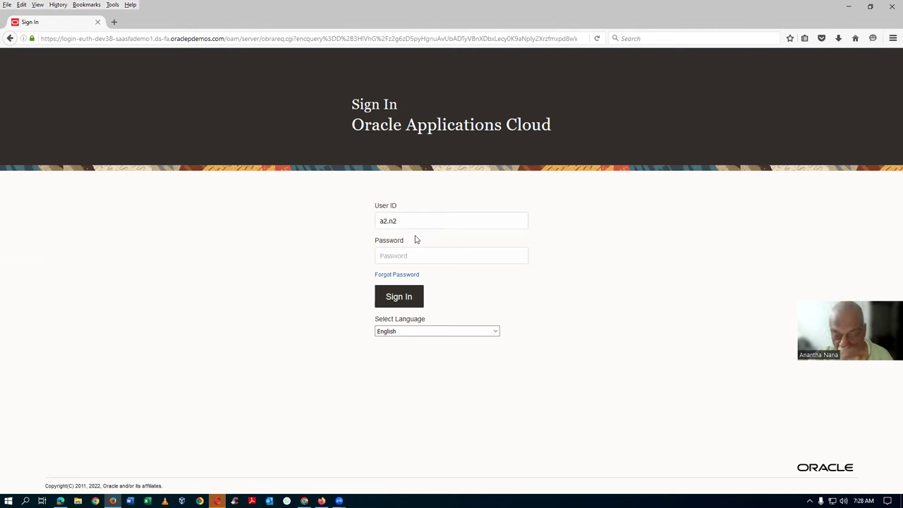
# Sign in to Oracle Applications Cloud with the second supplier's password and open the Supplier Portal from the home page
pyautogui.write('•')
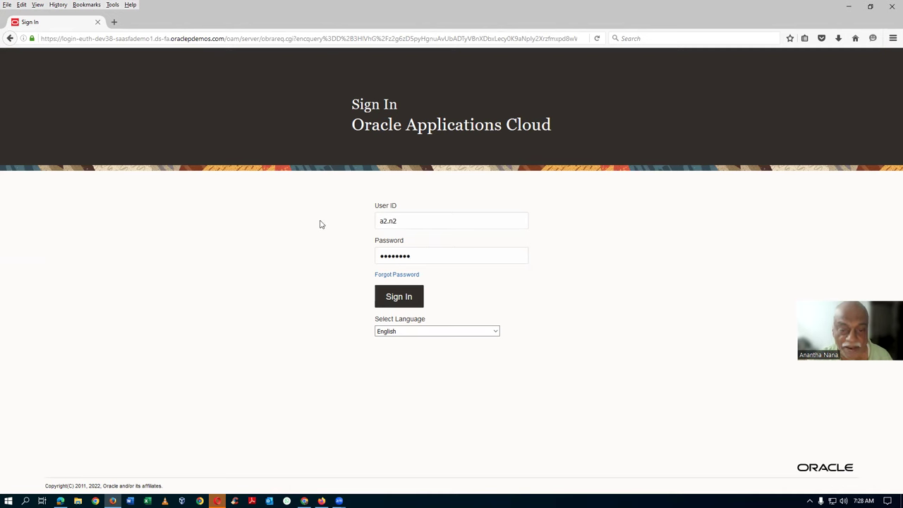
pyautogui.click(411, 299)
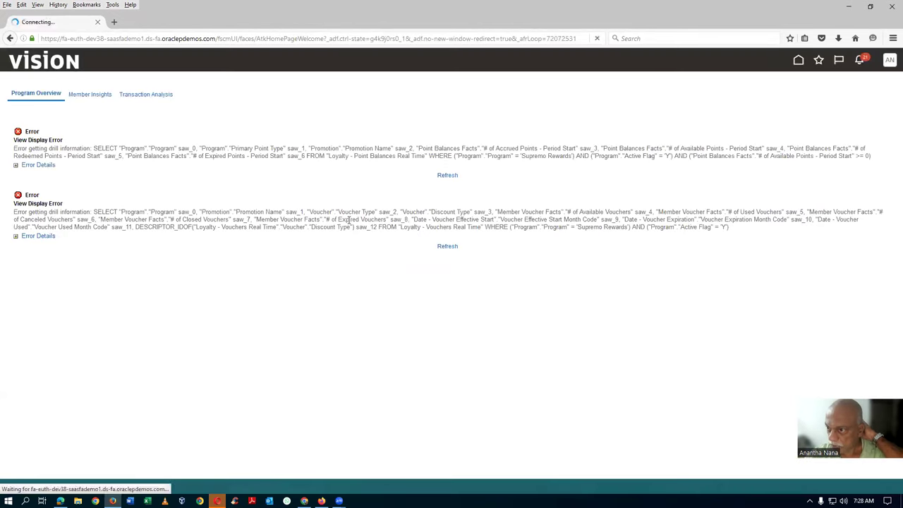
pyautogui.click(798, 60)
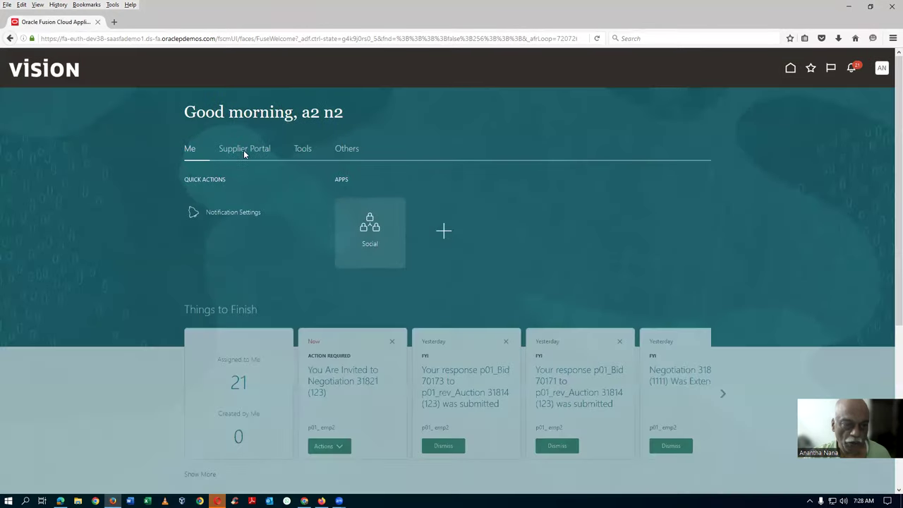
pyautogui.click(245, 149)
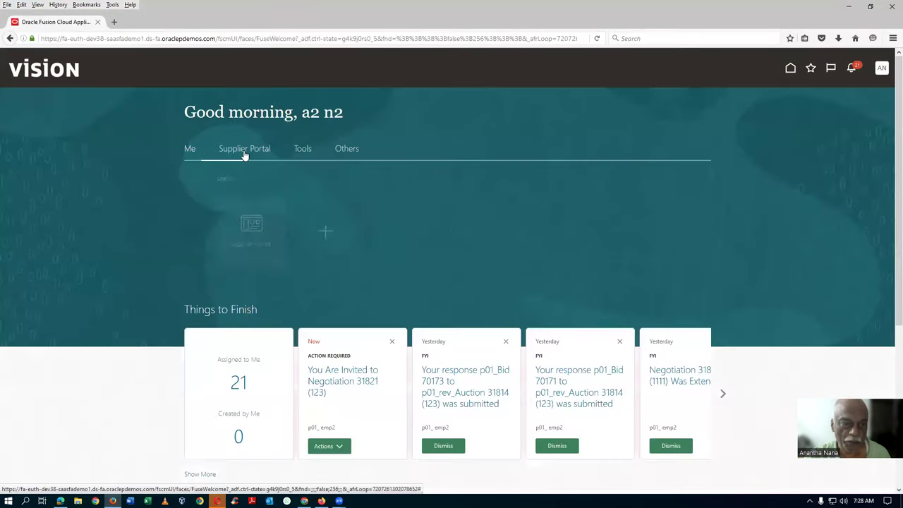
pyautogui.click(213, 255)
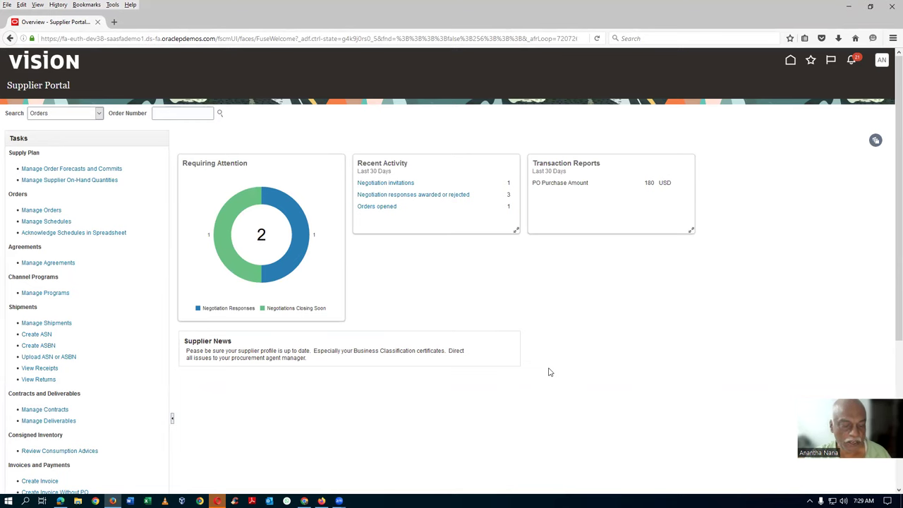
# Switch back to the buyer's session in Google Chrome and open the Manage Negotiation Templates page
pyautogui.hotkey('alt', 'Tab')
pyautogui.hotkey('alt', 'Tab')
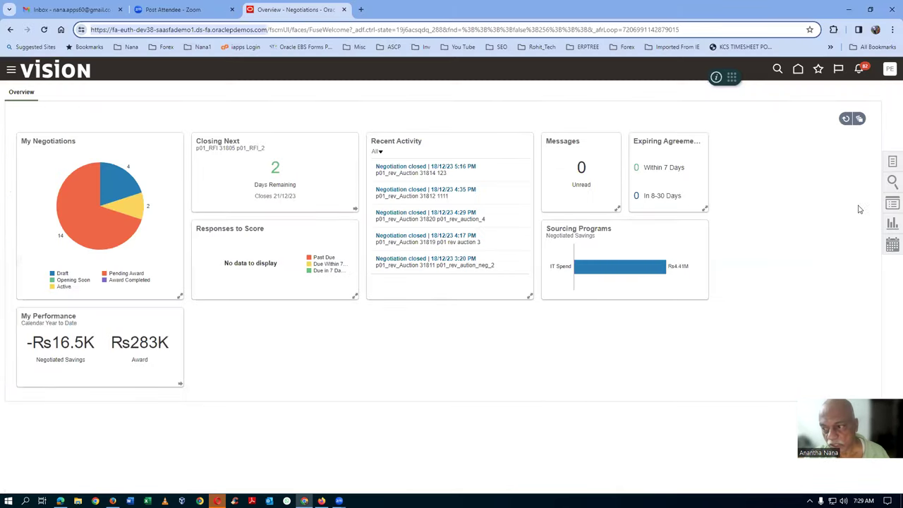
pyautogui.click(892, 163)
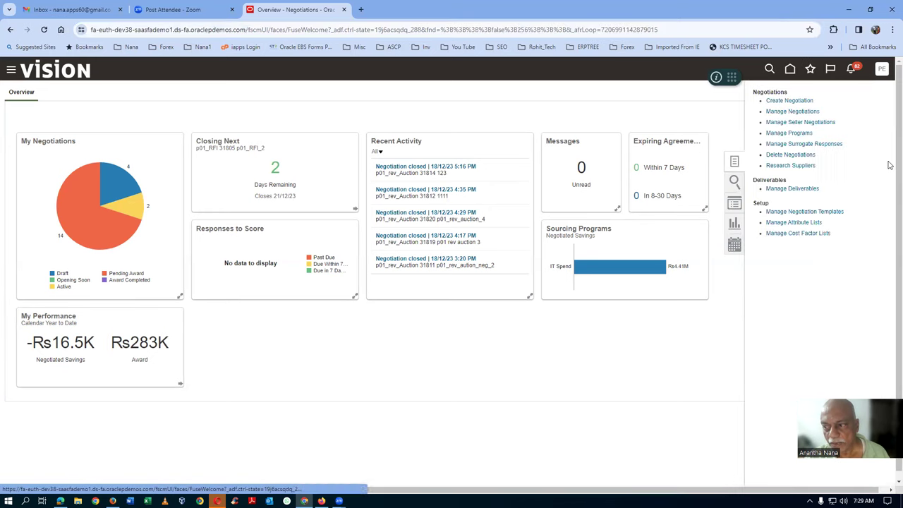
pyautogui.click(813, 212)
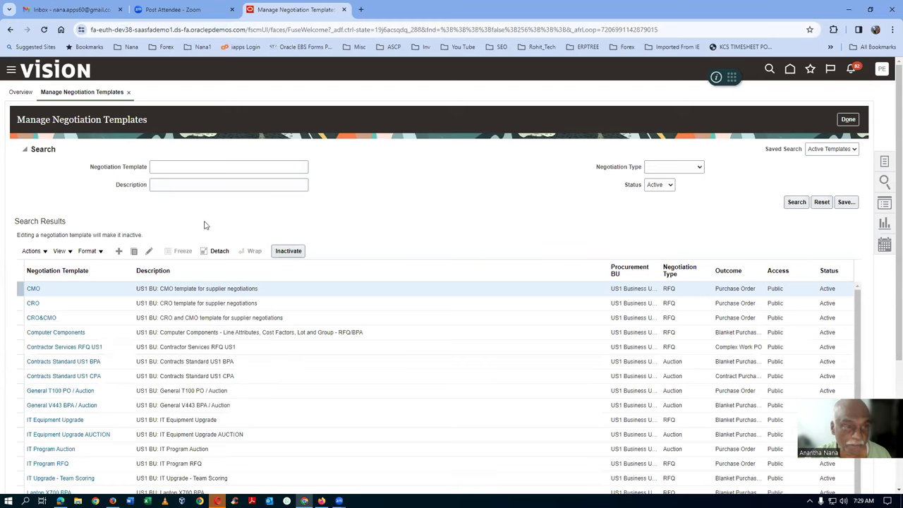
# Duplicate the Manage Negotiation Templates browser tab and return to the original one
pyautogui.rightClick(307, 10)
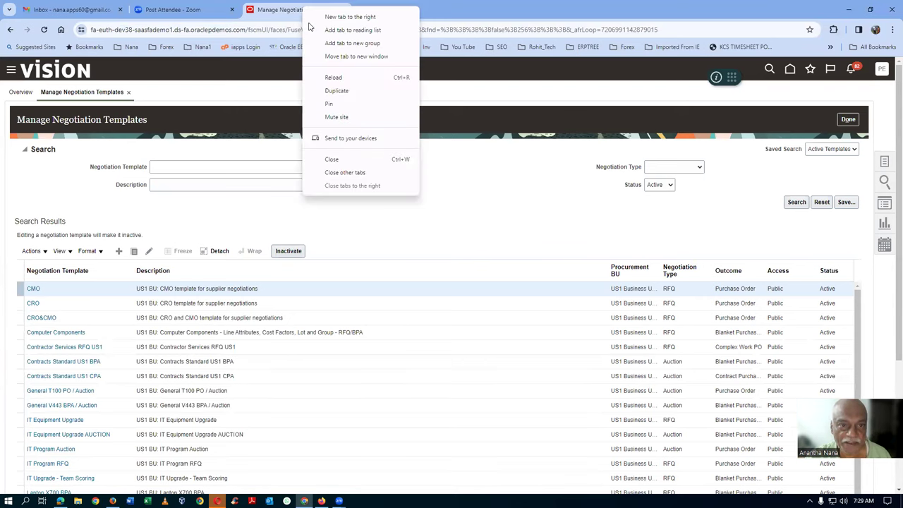
pyautogui.click(324, 90)
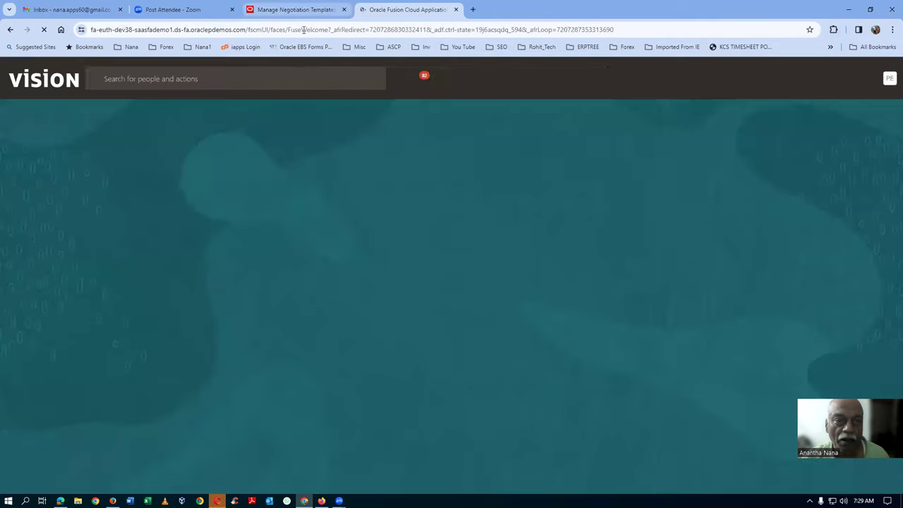
pyautogui.click(296, 9)
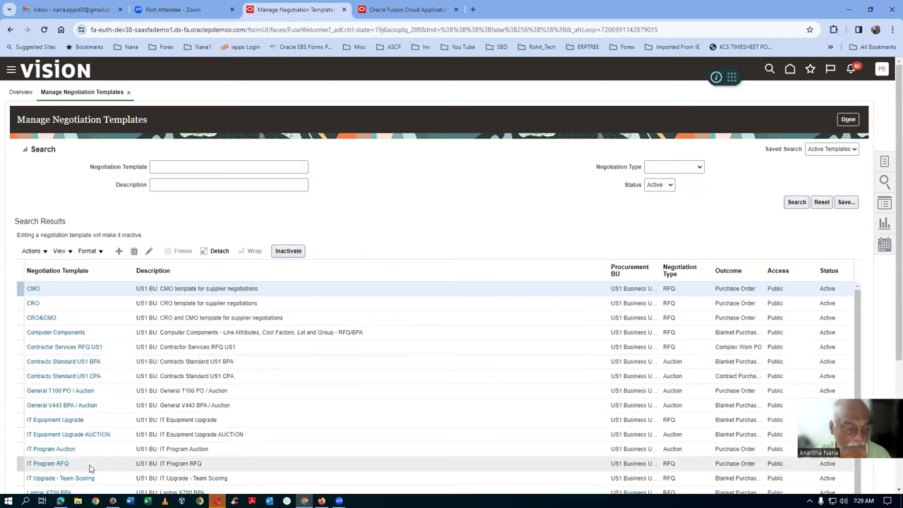
# Search the negotiation templates for p01 with the status filter left blank
pyautogui.click(187, 169)
pyautogui.write('p01')
pyautogui.press('Tab')
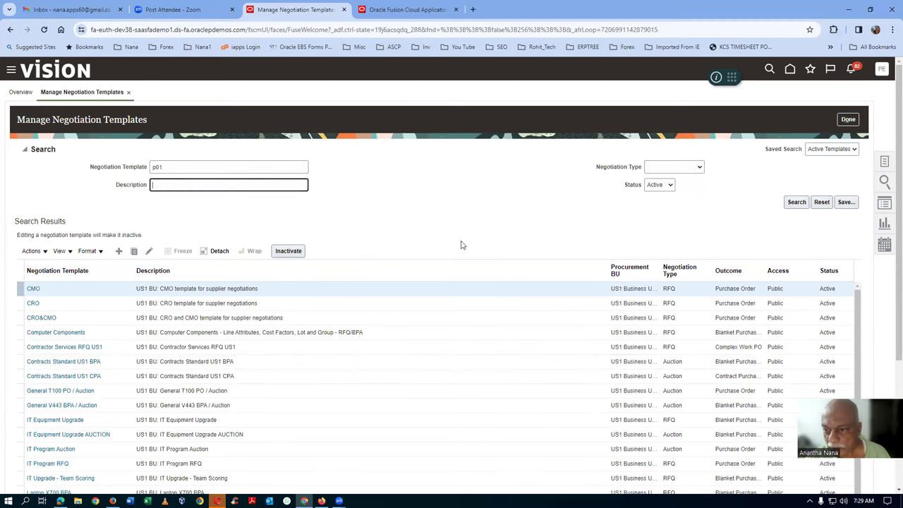
pyautogui.click(657, 185)
pyautogui.click(656, 203)
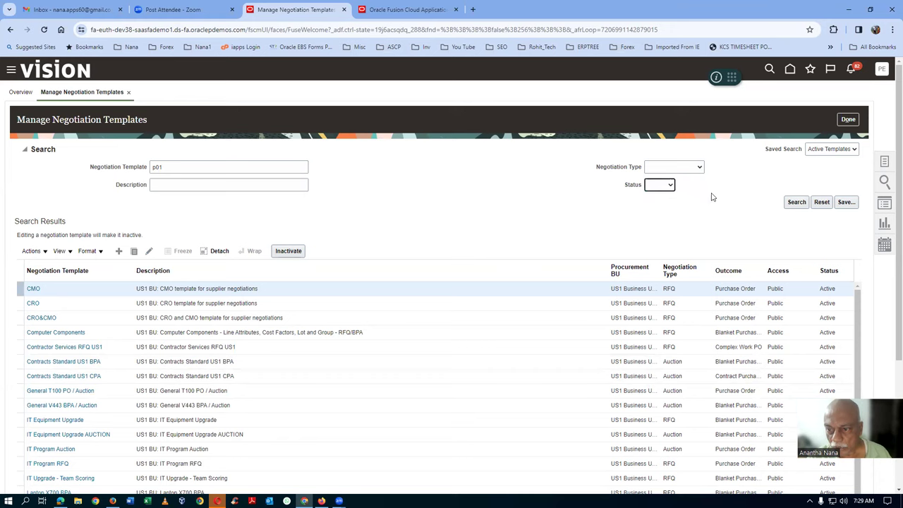
pyautogui.click(795, 202)
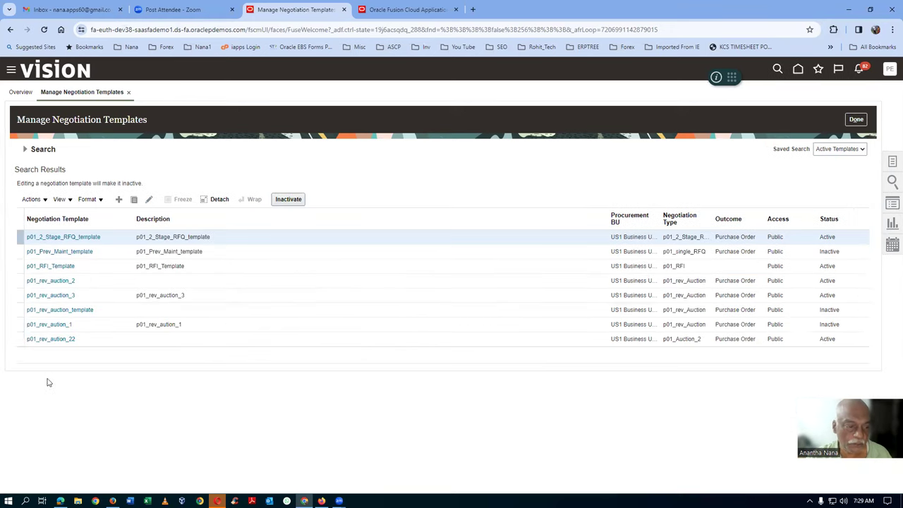
# Open the template p01_rev_aution_1 for editing and go to its Overview page
pyautogui.click(85, 326)
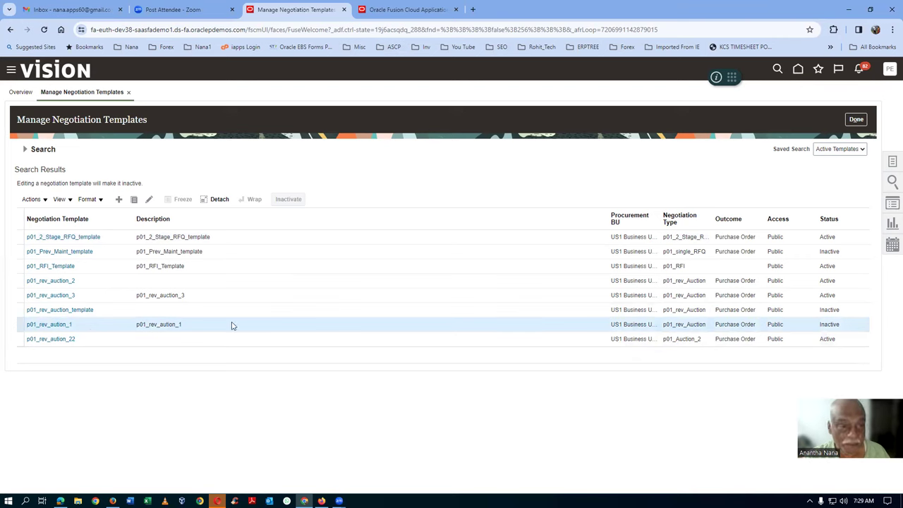
pyautogui.click(149, 200)
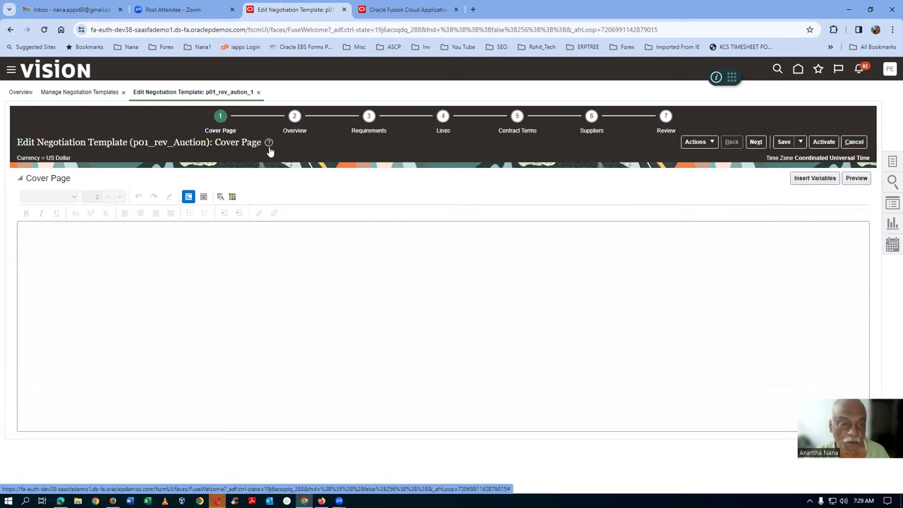
pyautogui.click(406, 10)
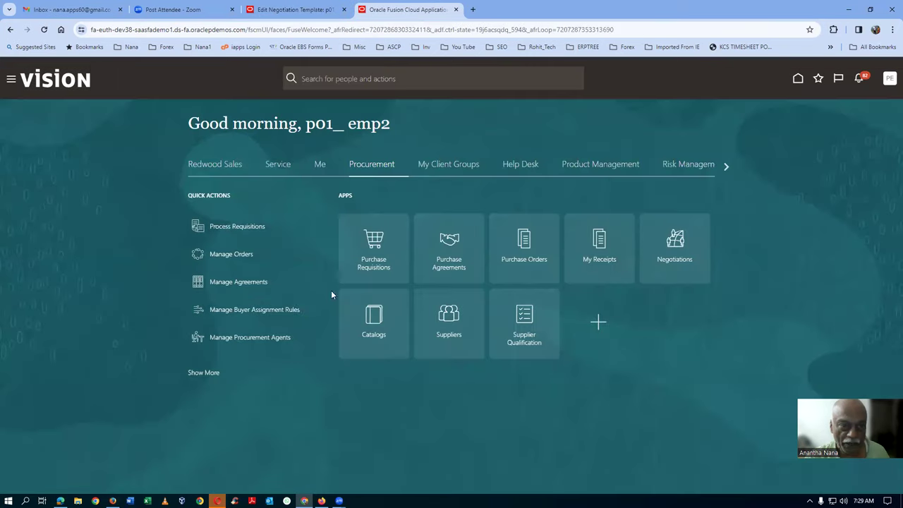
pyautogui.click(278, 14)
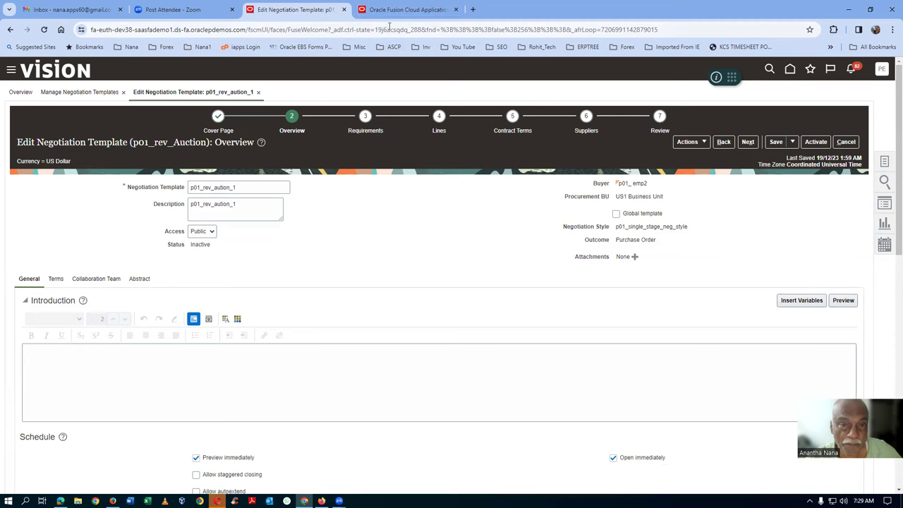
# In the duplicated browser tab, open the Negotiations work area and its Manage Negotiation Templates page
pyautogui.click(406, 9)
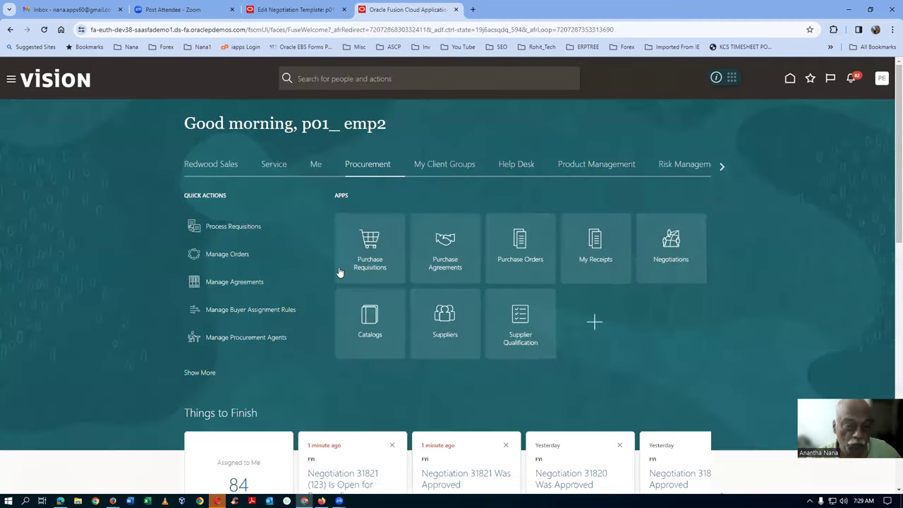
pyautogui.click(686, 261)
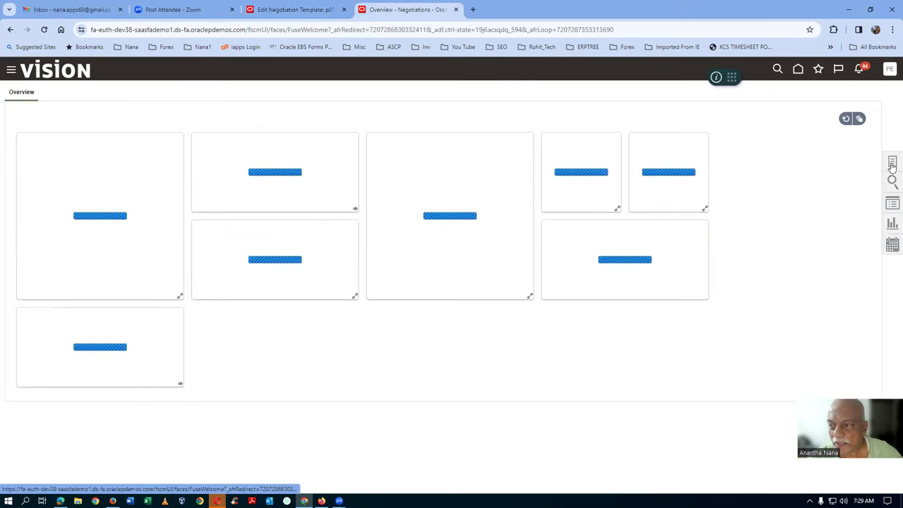
pyautogui.click(893, 164)
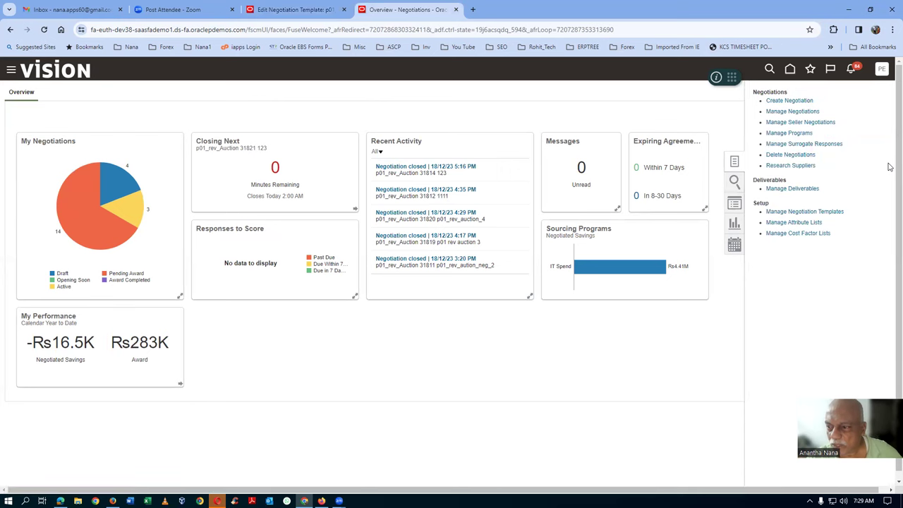
pyautogui.click(808, 211)
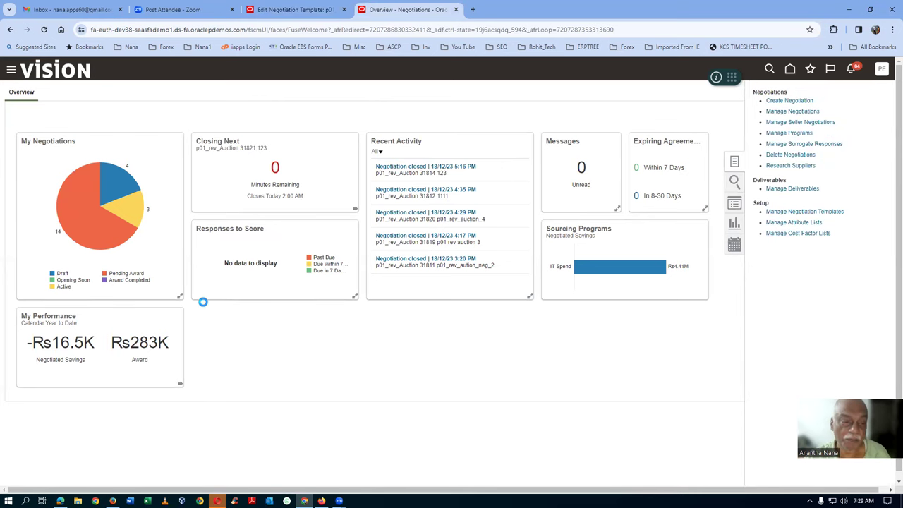
# Create a negotiation template with negotiation type p01_rev_Auction and outcome Purchase Order
pyautogui.click(119, 251)
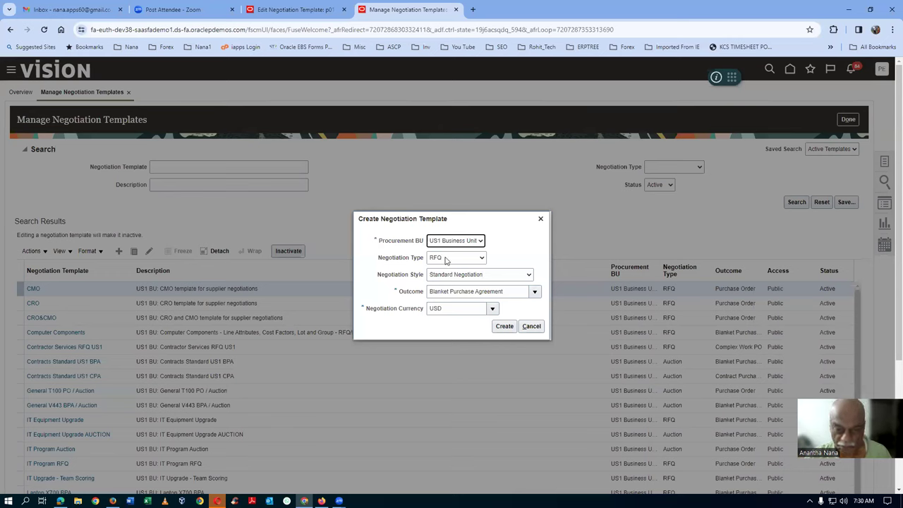
pyautogui.click(445, 261)
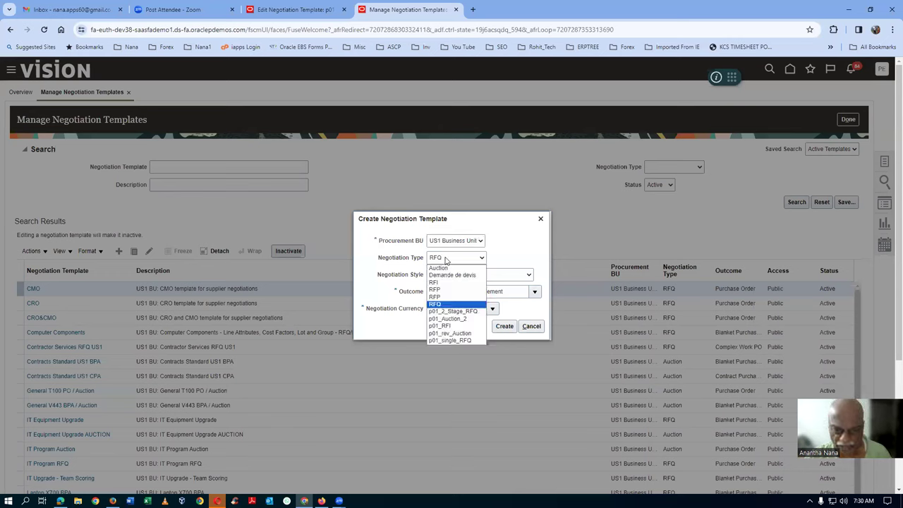
pyautogui.click(453, 334)
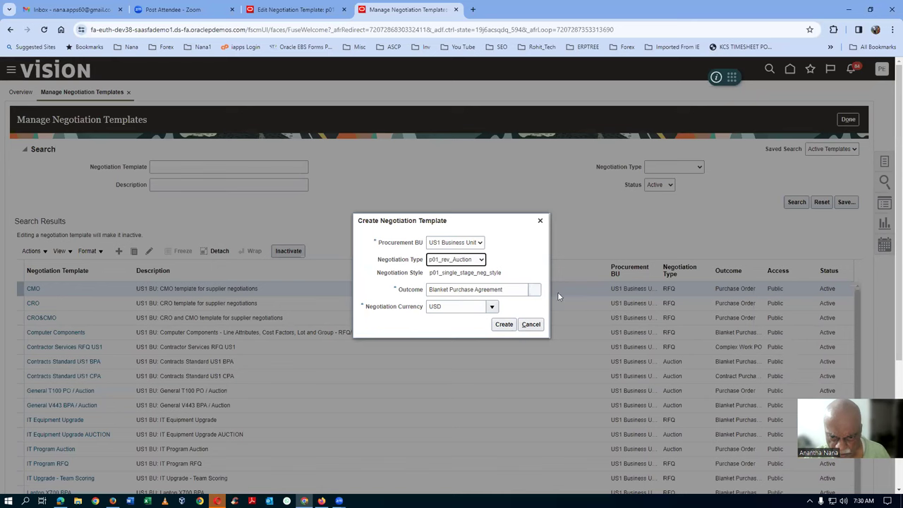
pyautogui.click(534, 289)
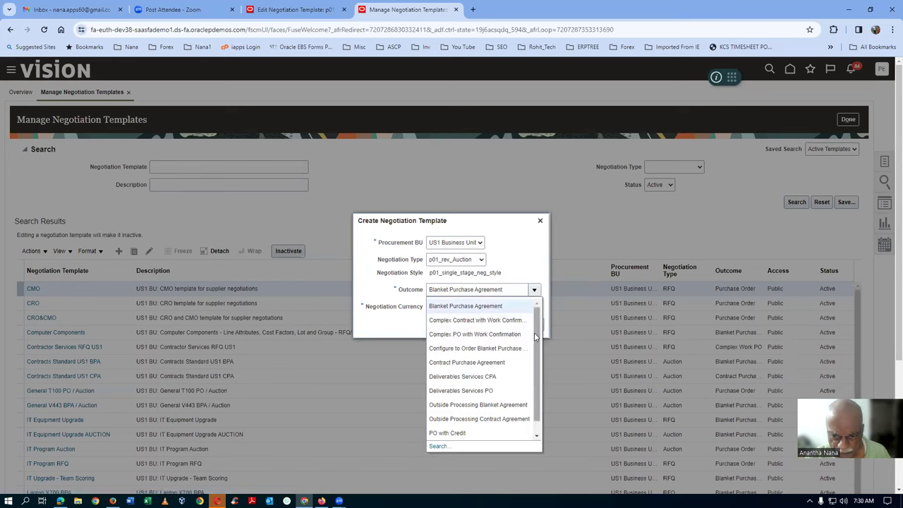
pyautogui.scroll(-1, 534, 332)
pyautogui.click(466, 428)
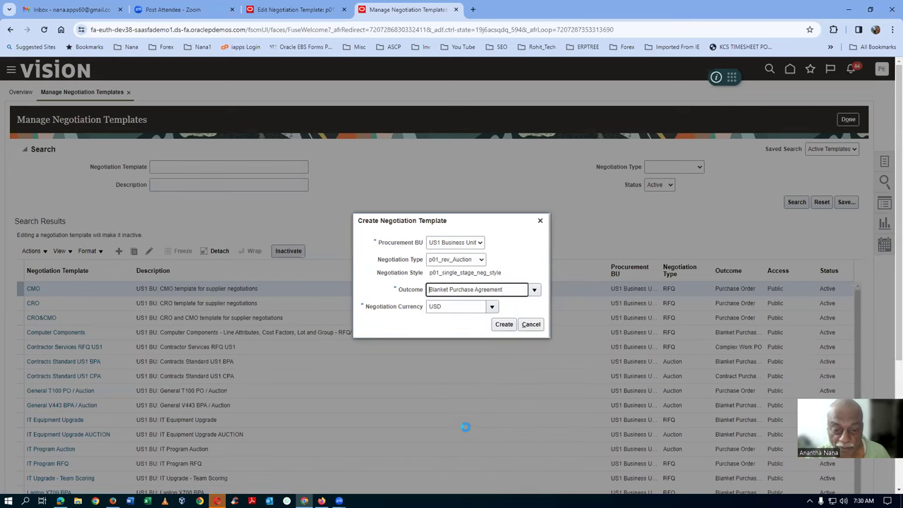
pyautogui.click(504, 323)
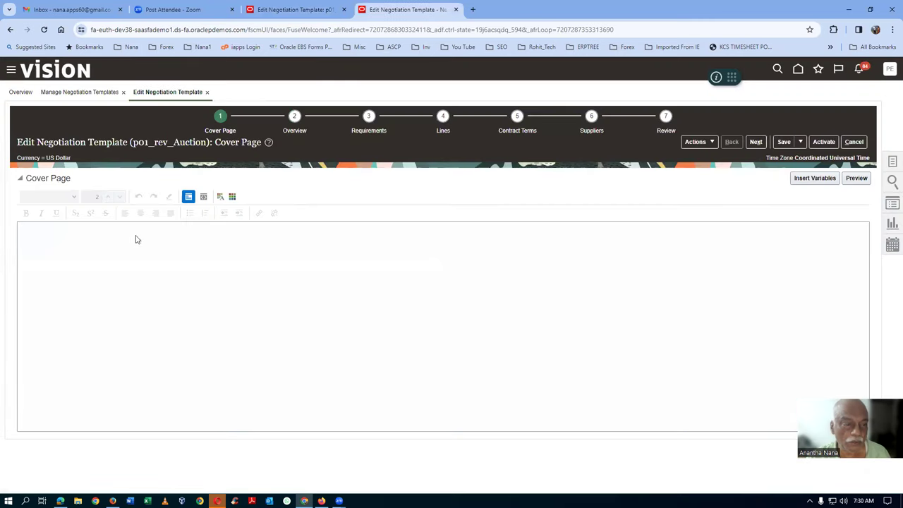
# Enter "cover" as the cover page text, and set the template name and description on the Overview page to p01_rev_auction_4
pyautogui.click(102, 272)
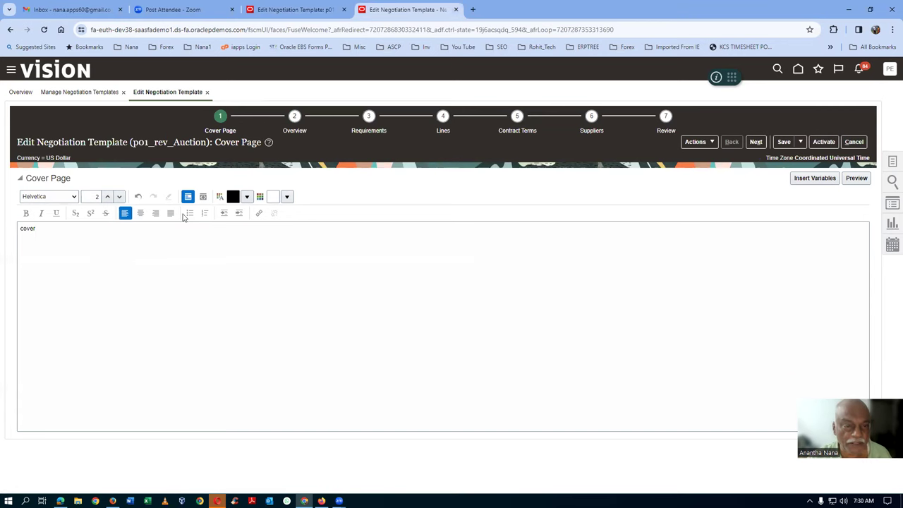
pyautogui.click(289, 134)
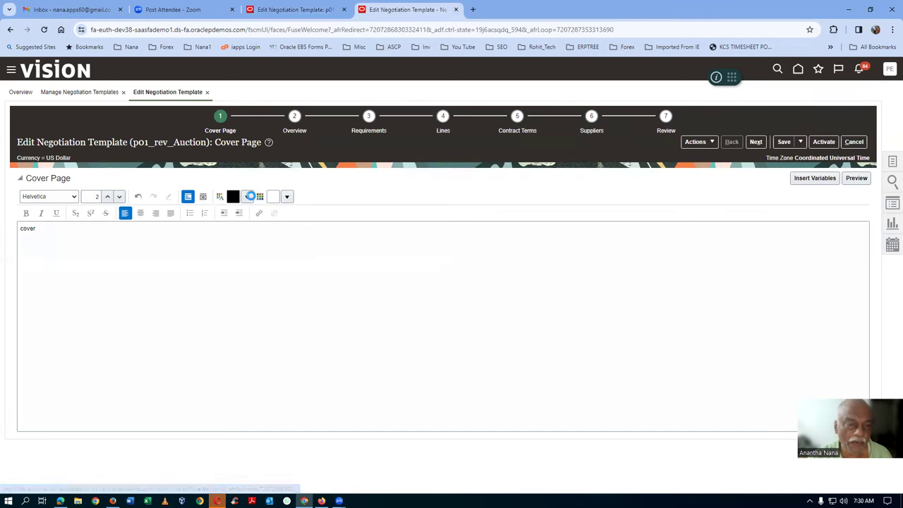
pyautogui.click(196, 187)
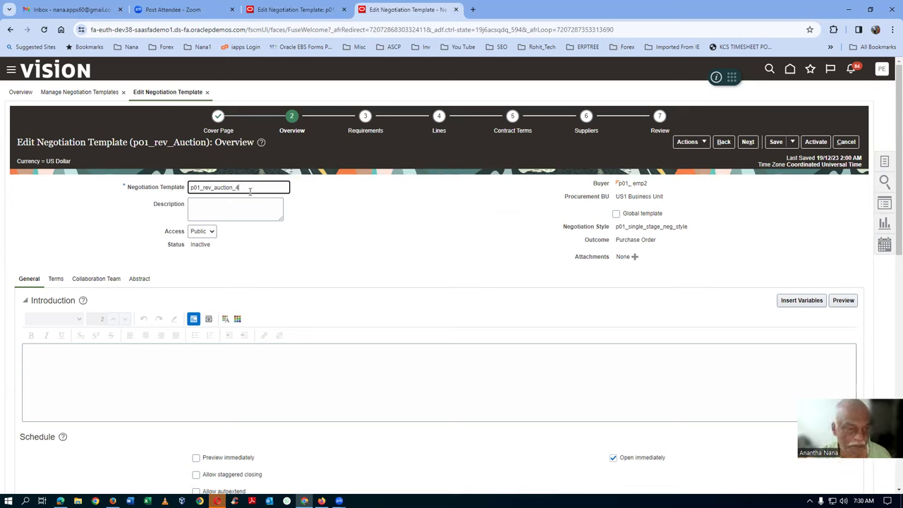
pyautogui.moveTo(250, 191); pyautogui.dragTo(117, 198)
pyautogui.hotkey('ctrl', 'c')
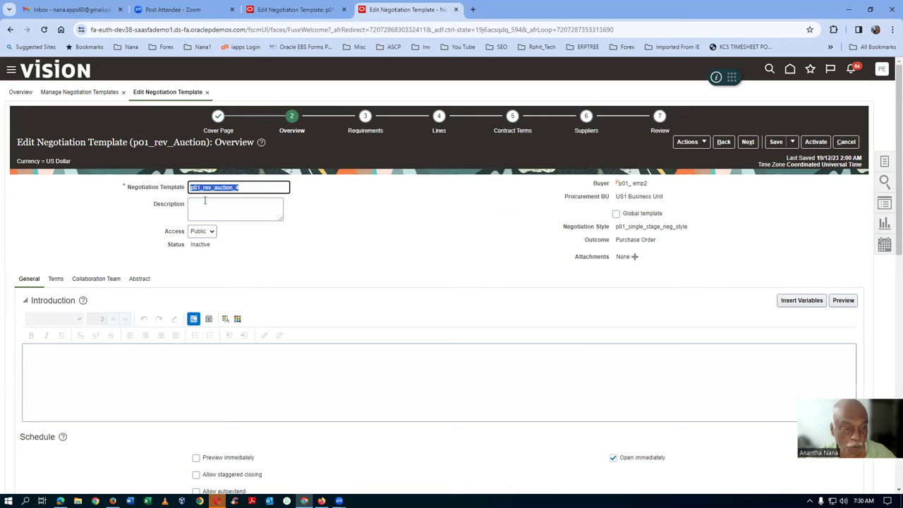
pyautogui.click(206, 207)
pyautogui.hotkey('ctrl', 'v')
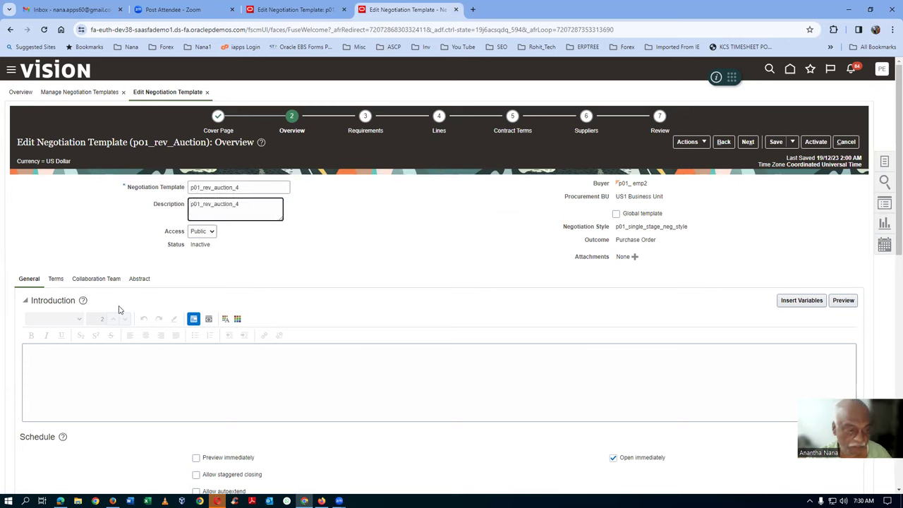
# Check the schedule options of the p01_rev_aution_1 template and enable Preview immediately in the p01_rev_auction_4 template
pyautogui.click(295, 10)
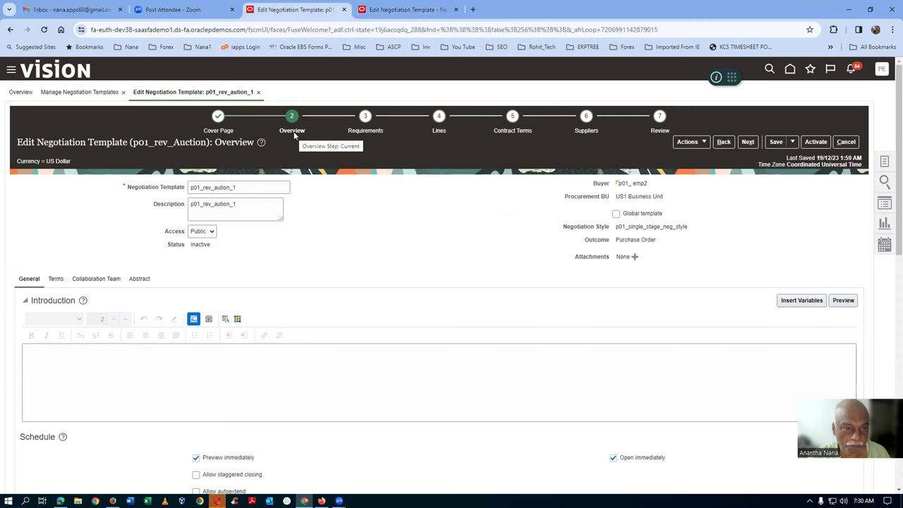
pyautogui.scroll(-2, 258, 302)
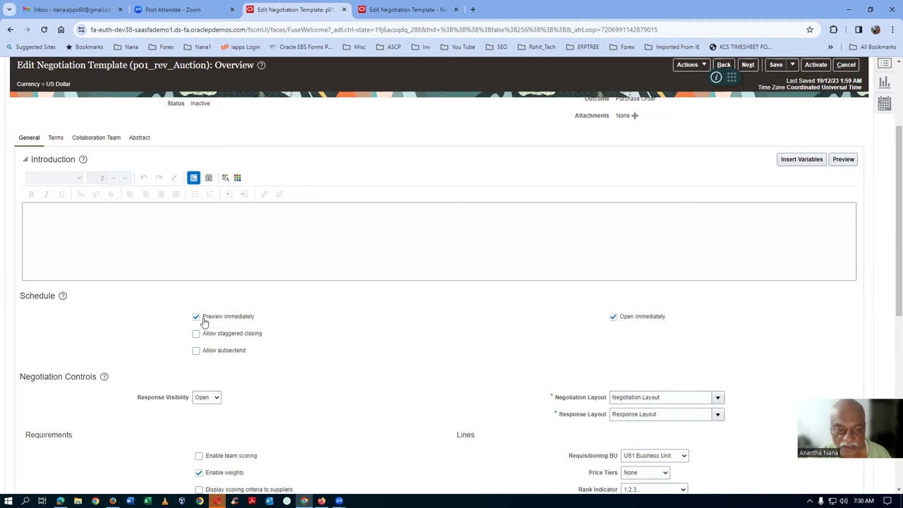
pyautogui.click(406, 9)
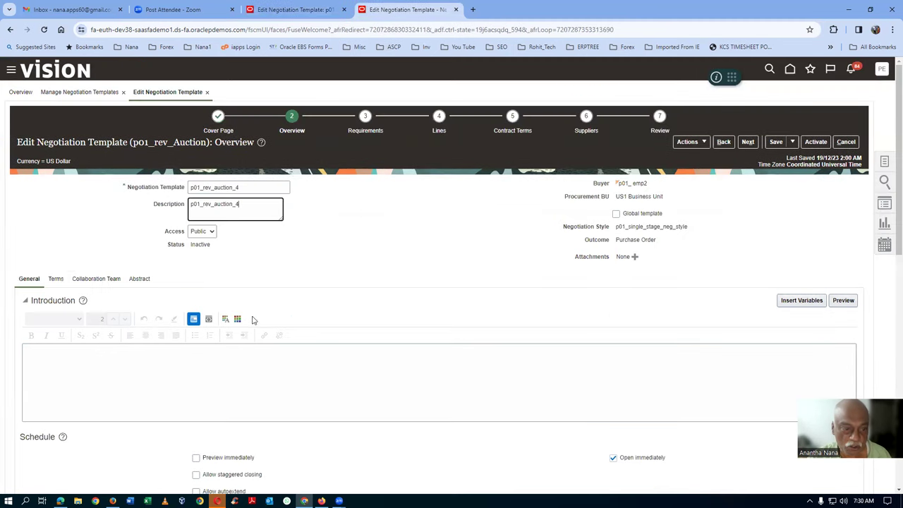
pyautogui.scroll(-2, 245, 324)
pyautogui.click(198, 364)
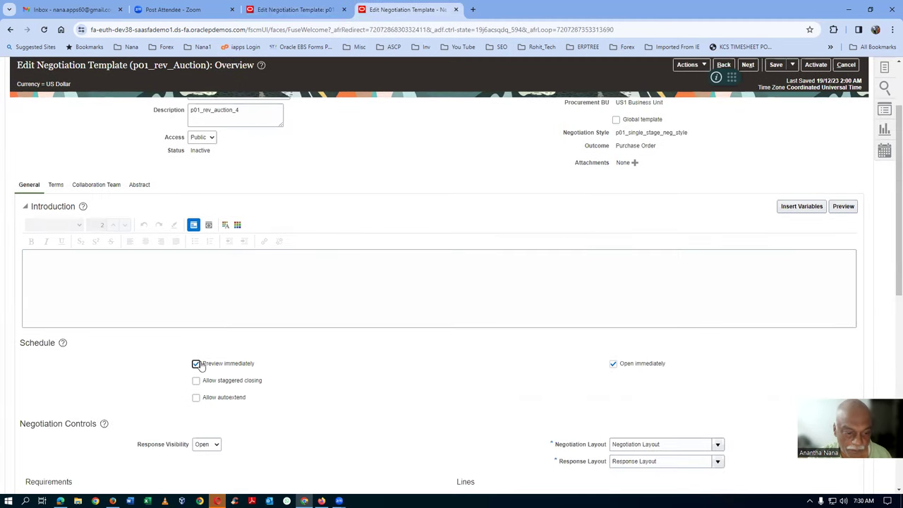
# Compare the schedule, negotiation controls, requirements and lines settings of p01_rev_auction_4 with those of p01_rev_aution_1
pyautogui.click(314, 10)
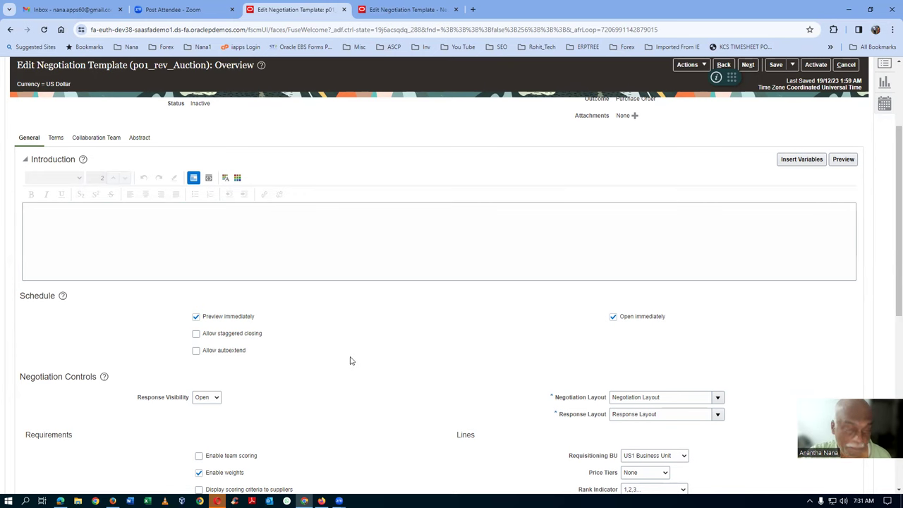
pyautogui.click(360, 10)
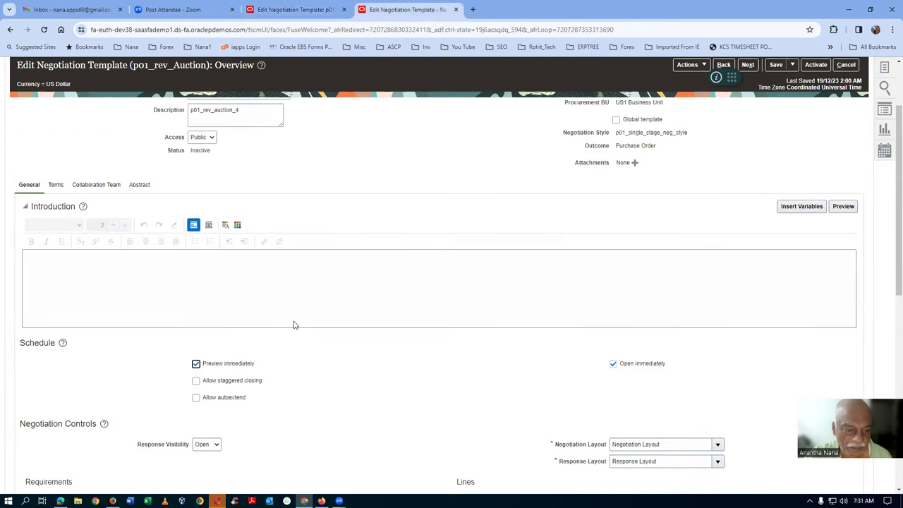
pyautogui.scroll(-2, 292, 323)
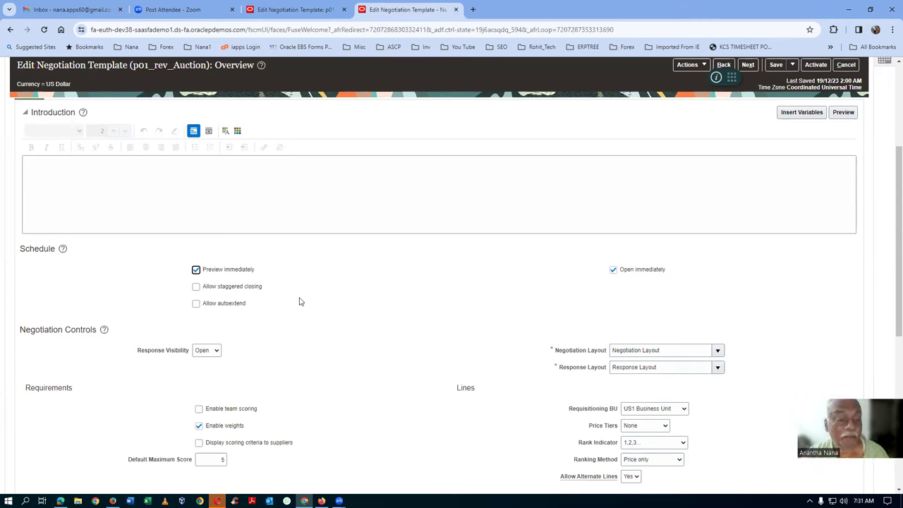
pyautogui.click(289, 10)
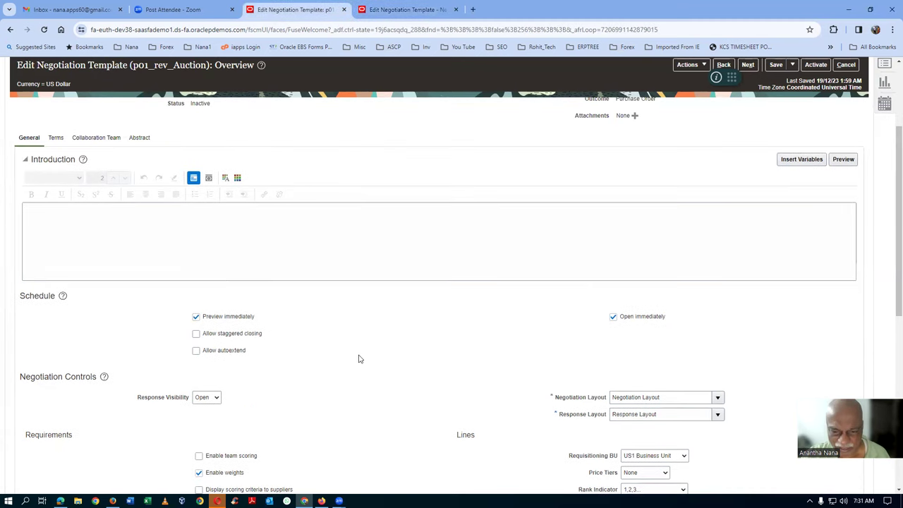
pyautogui.scroll(-2, 319, 358)
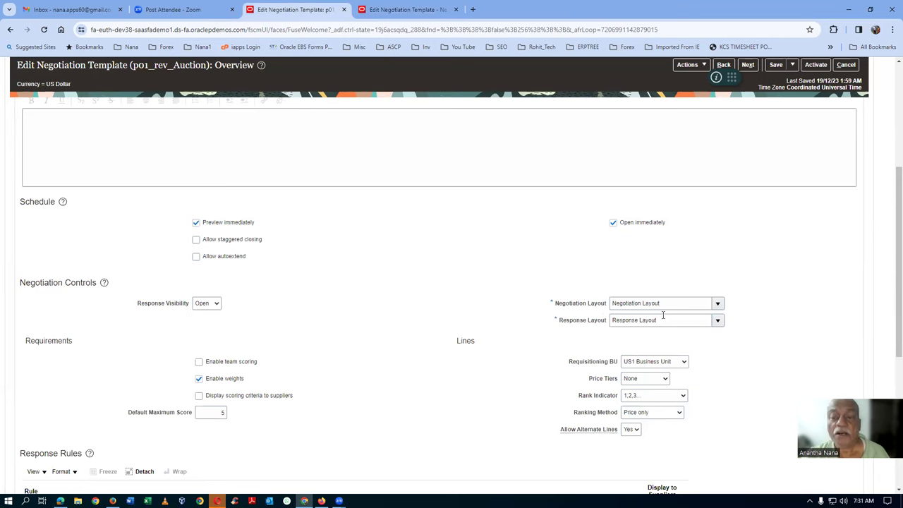
pyautogui.click(355, 17)
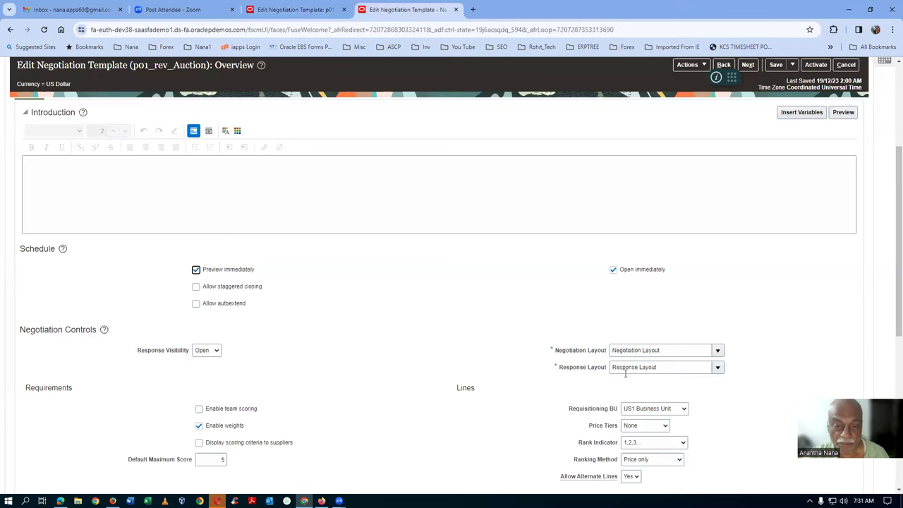
pyautogui.click(295, 9)
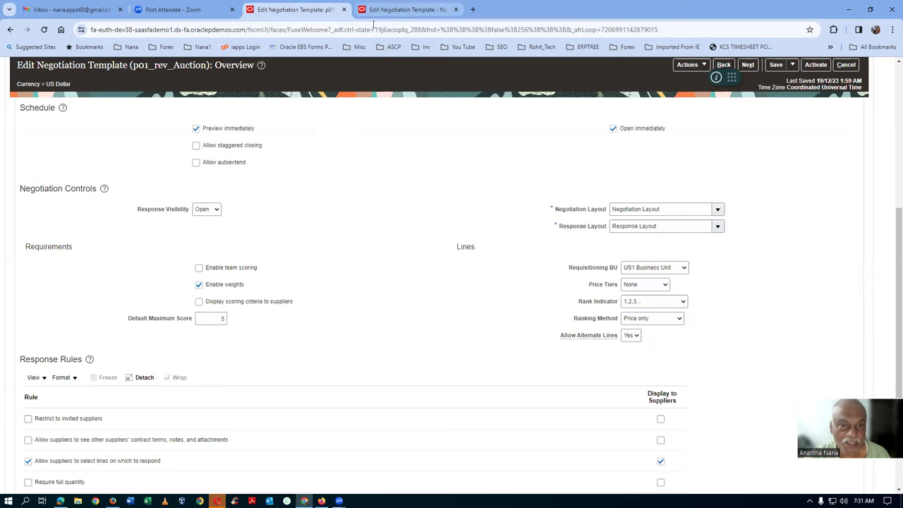
pyautogui.click(404, 16)
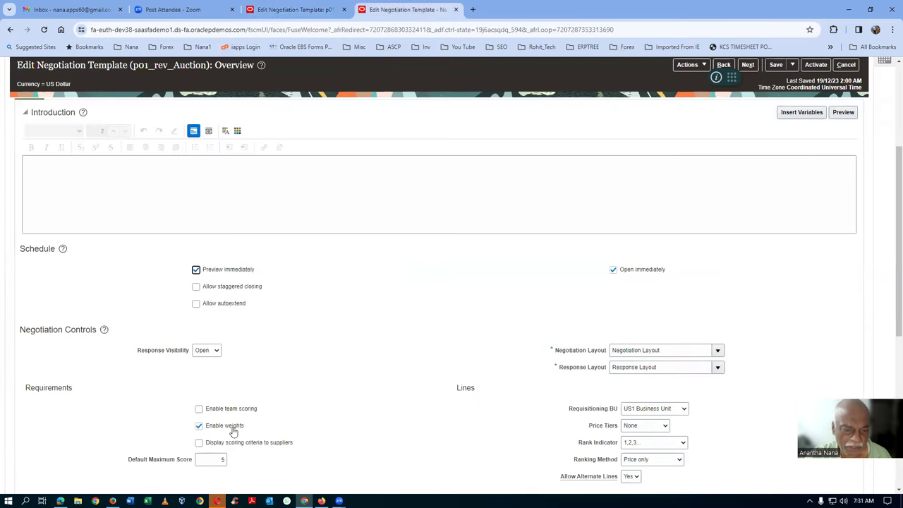
pyautogui.click(295, 10)
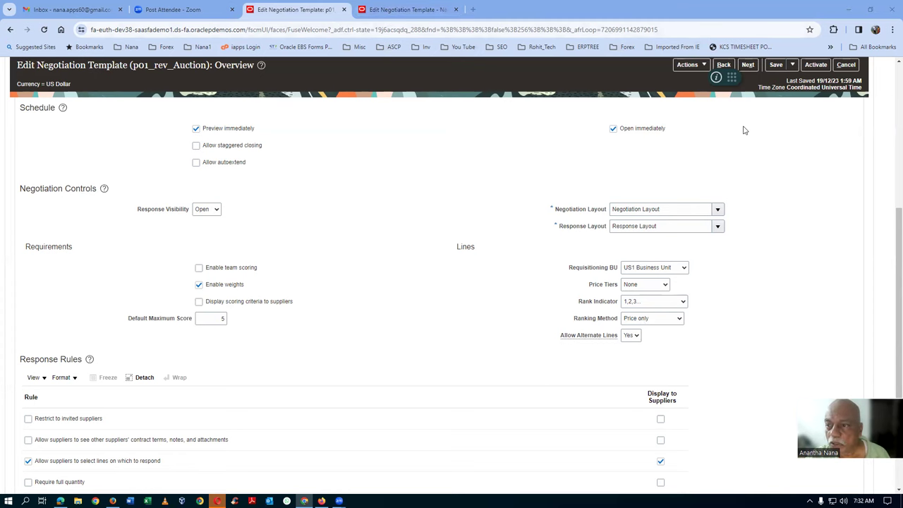
pyautogui.hotkey('ctrl', 'Tab')
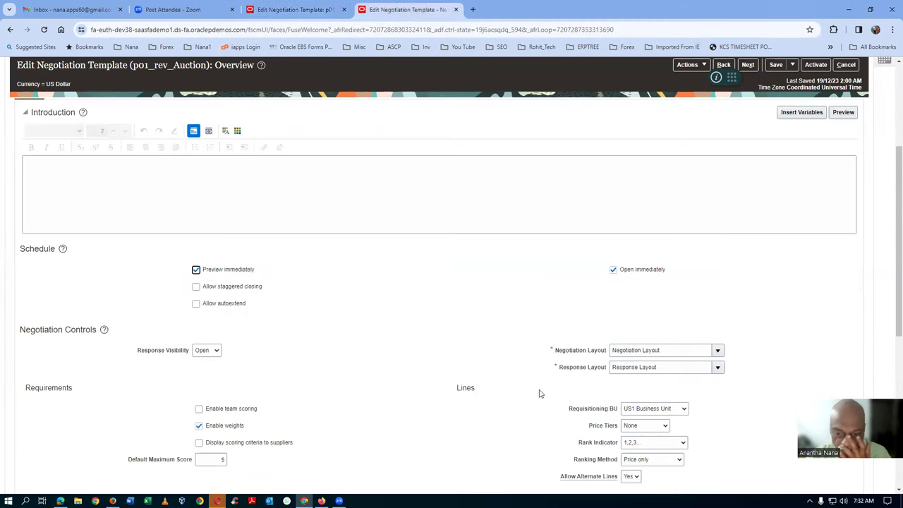
# Compare the response rules of both templates and disable Require full quantity in p01_rev_auction_4
pyautogui.scroll(-2, 537, 390)
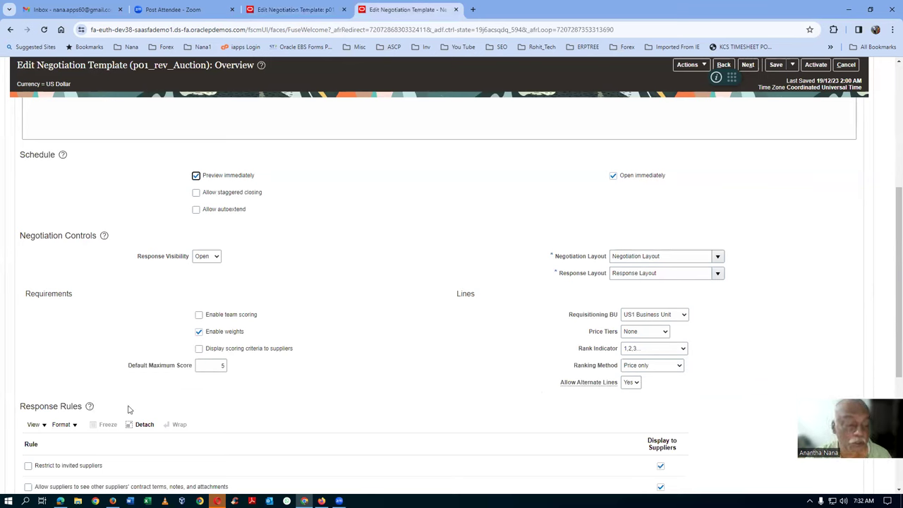
pyautogui.hotkey('ctrl', 'shift', 'Tab')
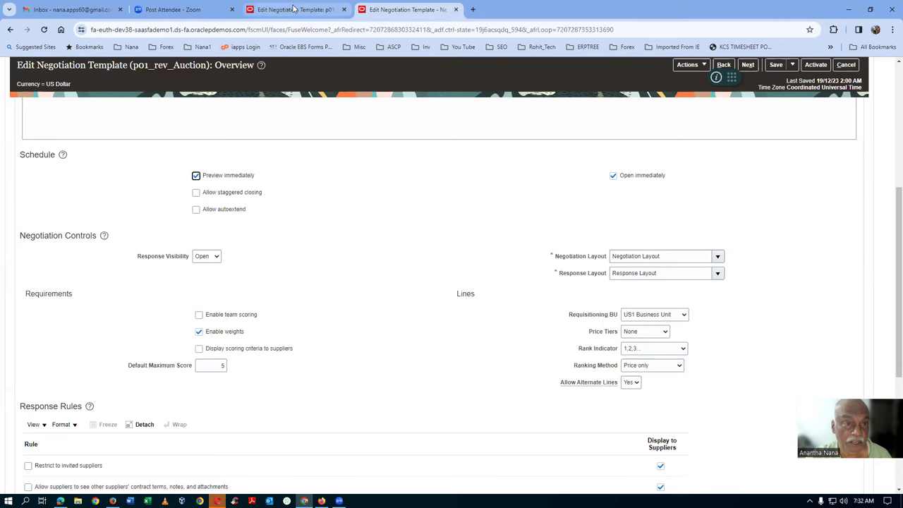
pyautogui.scroll(-2, 306, 369)
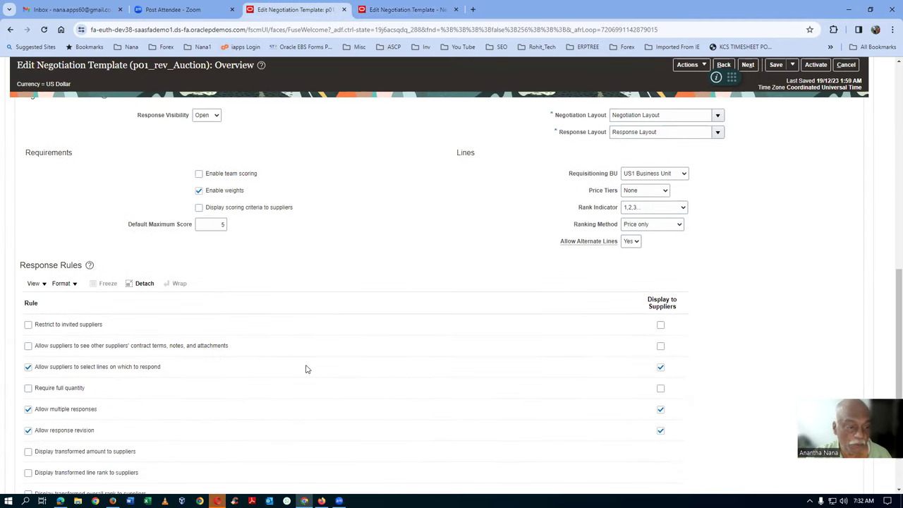
pyautogui.scroll(-2, 307, 369)
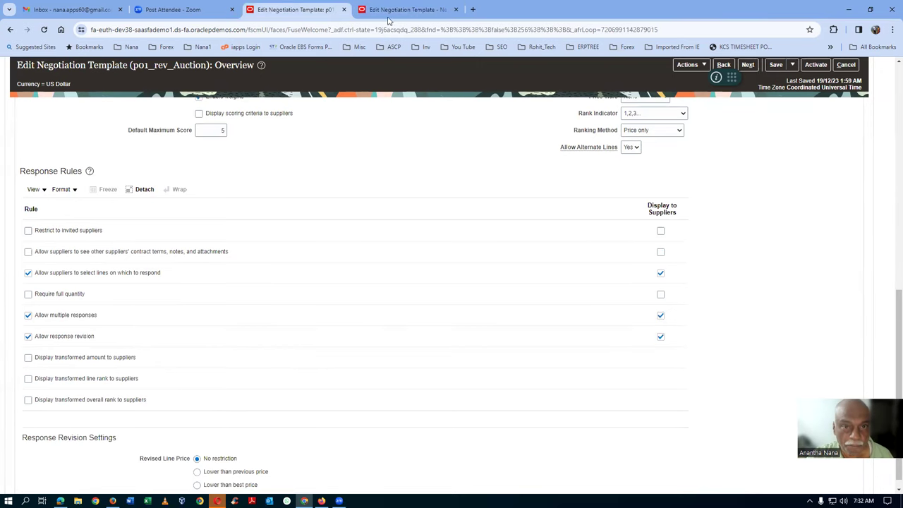
pyautogui.hotkey('ctrl', 'Tab')
pyautogui.scroll(-3, 248, 296)
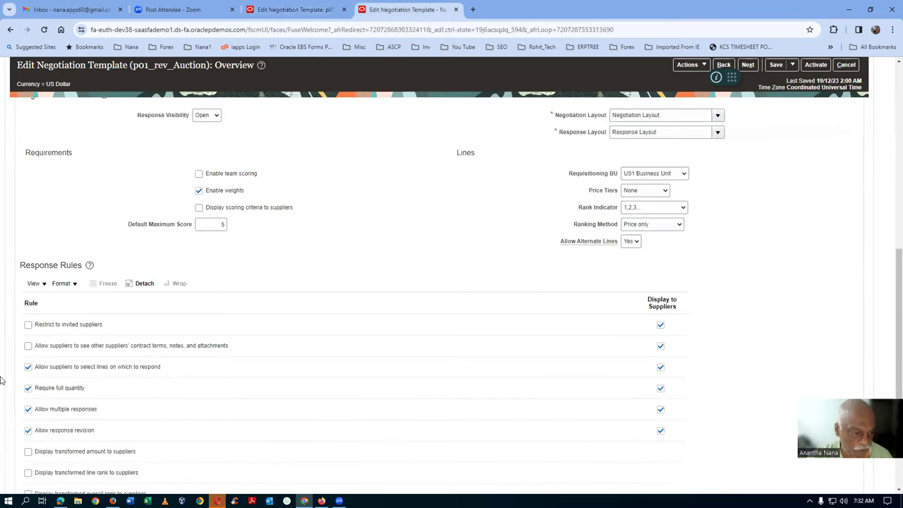
pyautogui.hotkey('ctrl', 'shift', 'Tab')
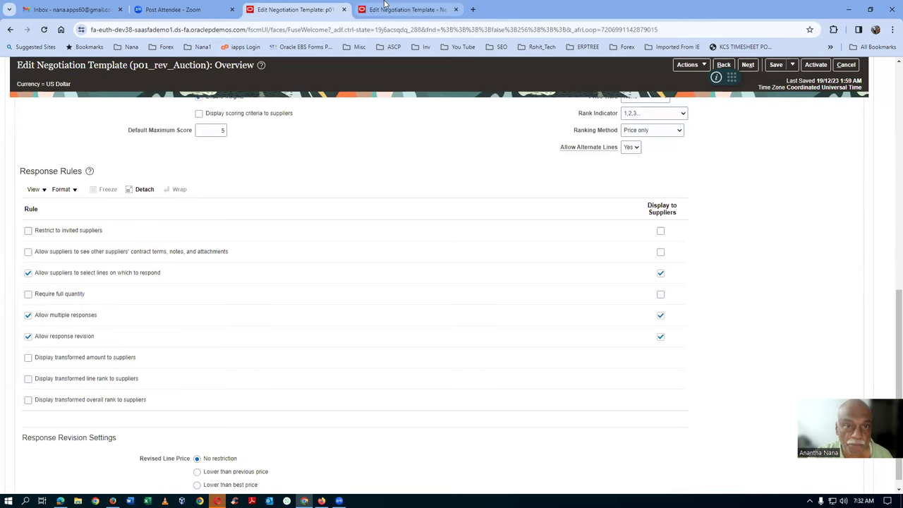
pyautogui.hotkey('ctrl', 'Tab')
pyautogui.click(29, 388)
pyautogui.click(29, 388)
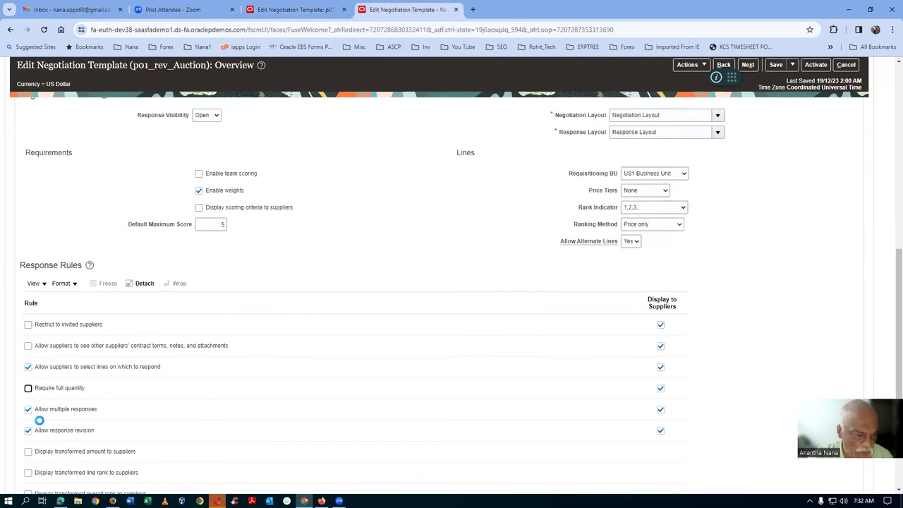
pyautogui.scroll(-1, 133, 432)
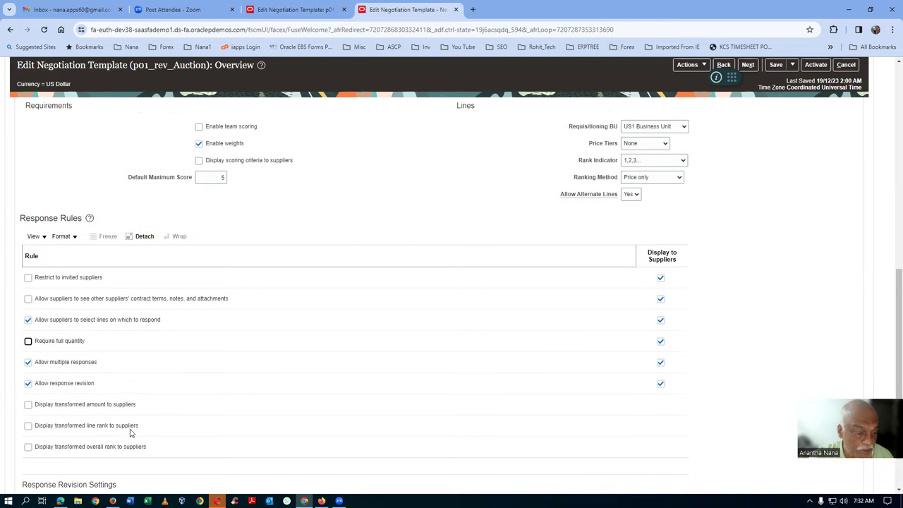
pyautogui.click(298, 13)
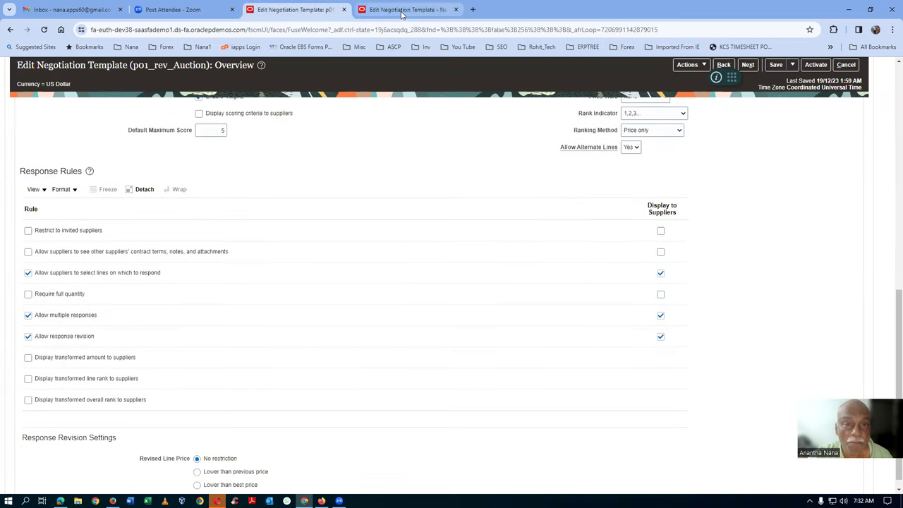
pyautogui.hotkey('ctrl', 'Tab')
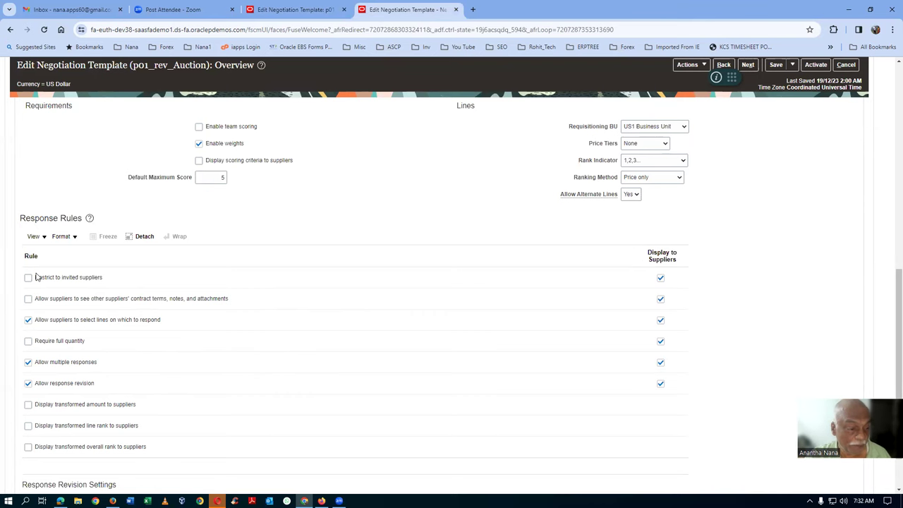
# Match p01_rev_aution_1 by turning off Display to Suppliers for Restrict to invited suppliers, Allow suppliers to see other suppliers' contract terms, and Require full quantity
pyautogui.click(303, 11)
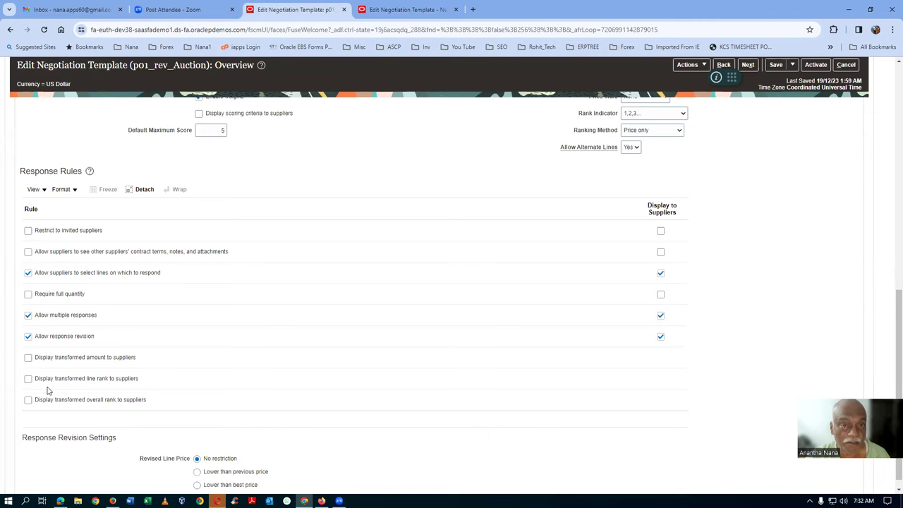
pyautogui.click(392, 13)
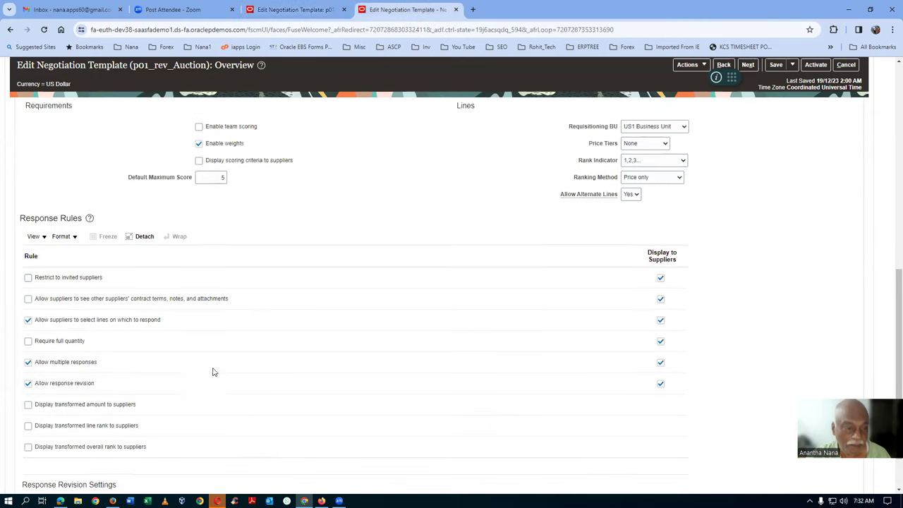
pyautogui.click(299, 12)
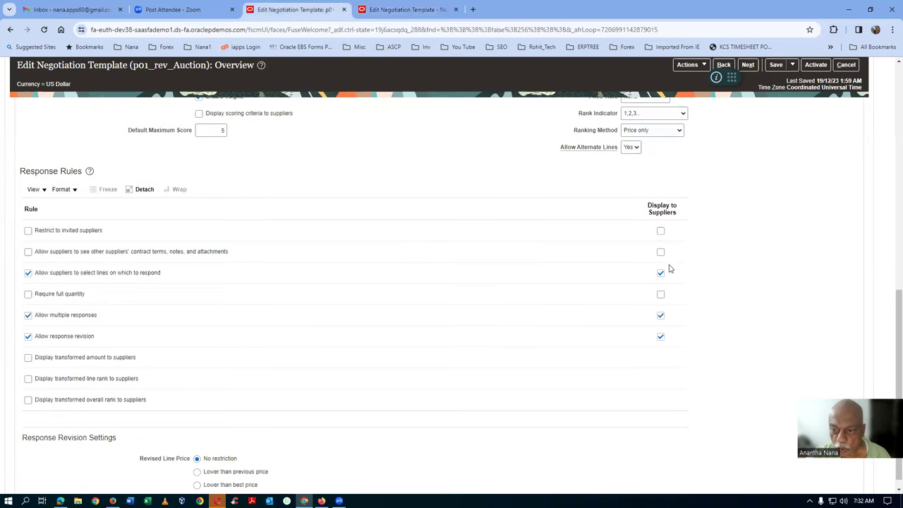
pyautogui.click(406, 12)
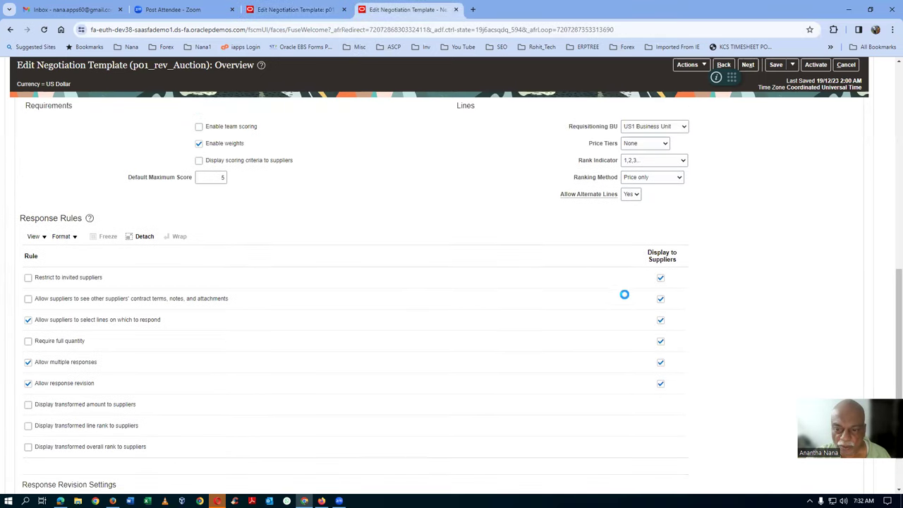
pyautogui.click(661, 298)
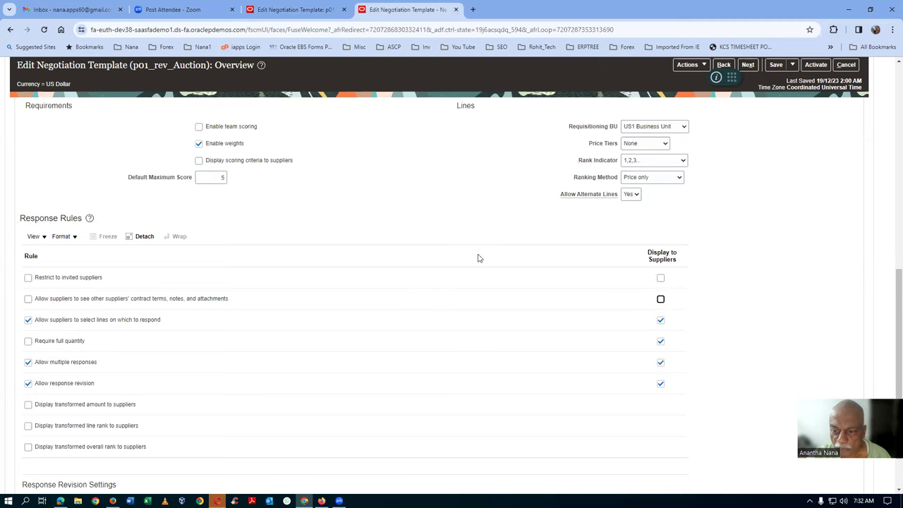
pyautogui.click(287, 6)
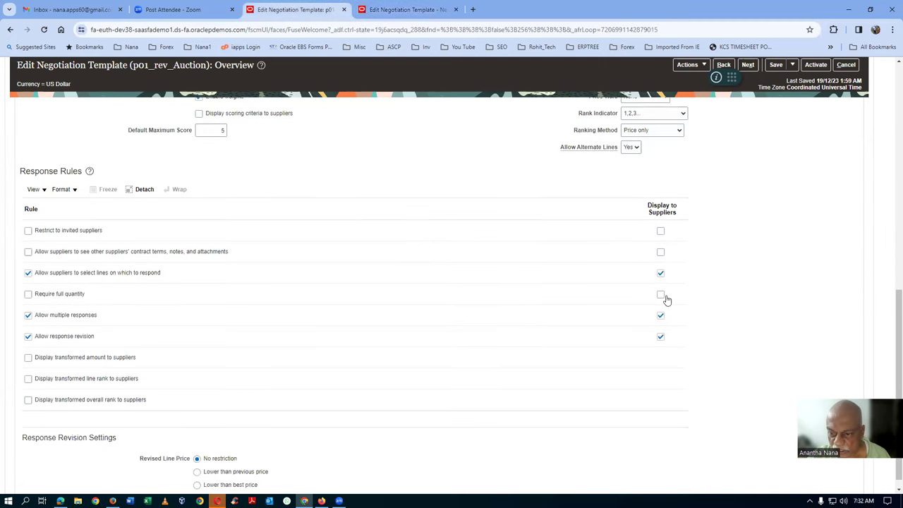
pyautogui.click(379, 10)
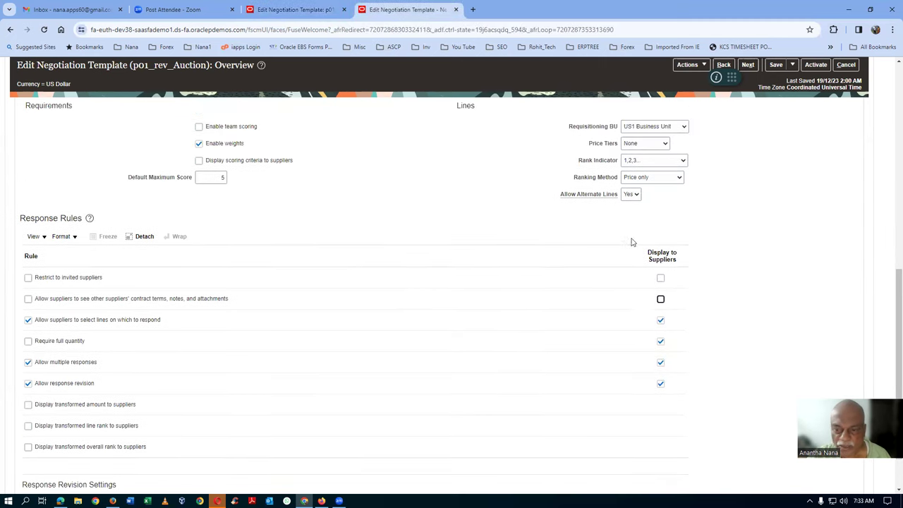
pyautogui.click(661, 343)
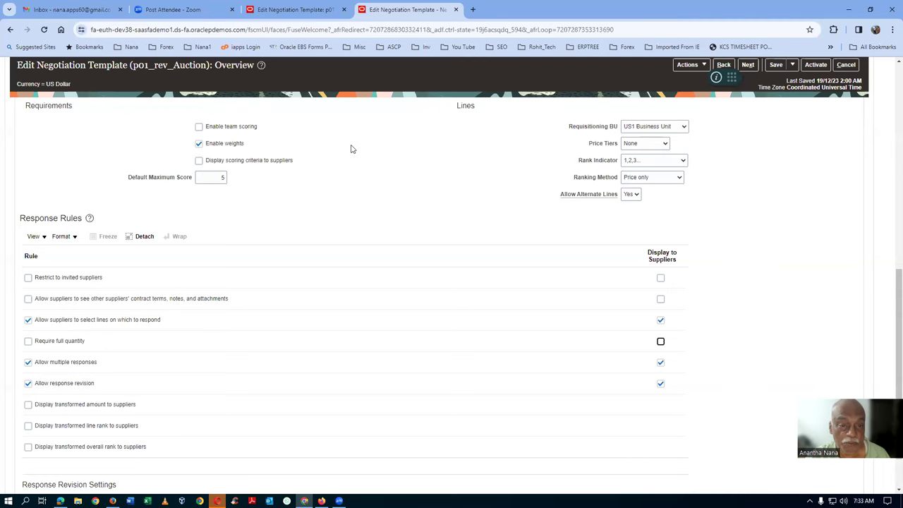
# Compare the response revision settings and set Revised Line Price to Lower than previous price with a default line decrement of 2 USD
pyautogui.scroll(-1, 244, 356)
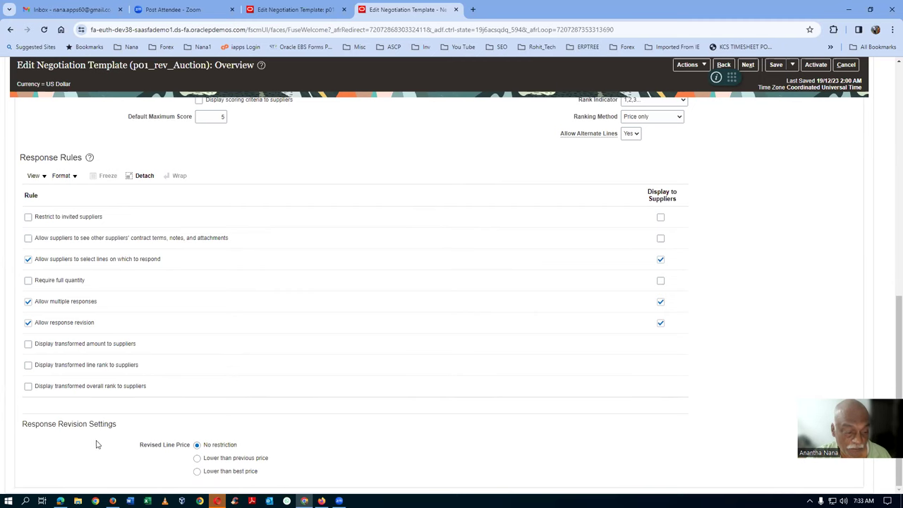
pyautogui.click(311, 10)
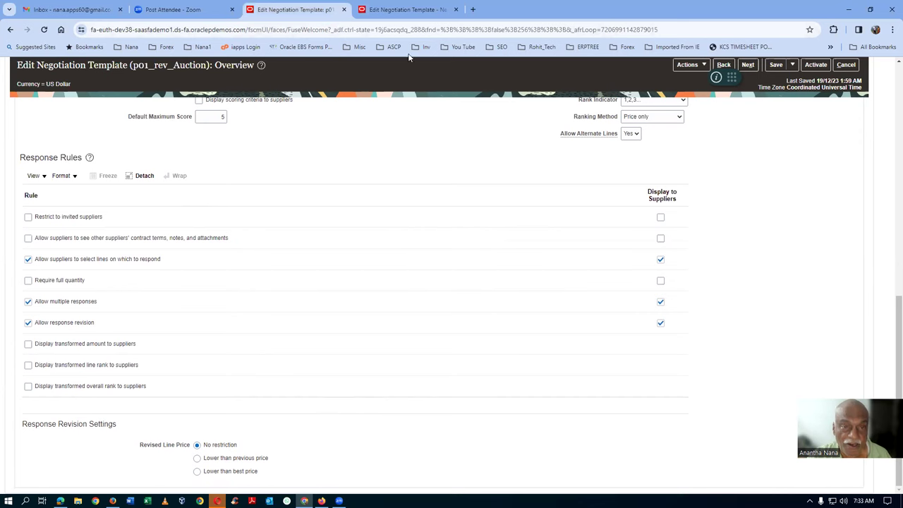
pyautogui.click(407, 15)
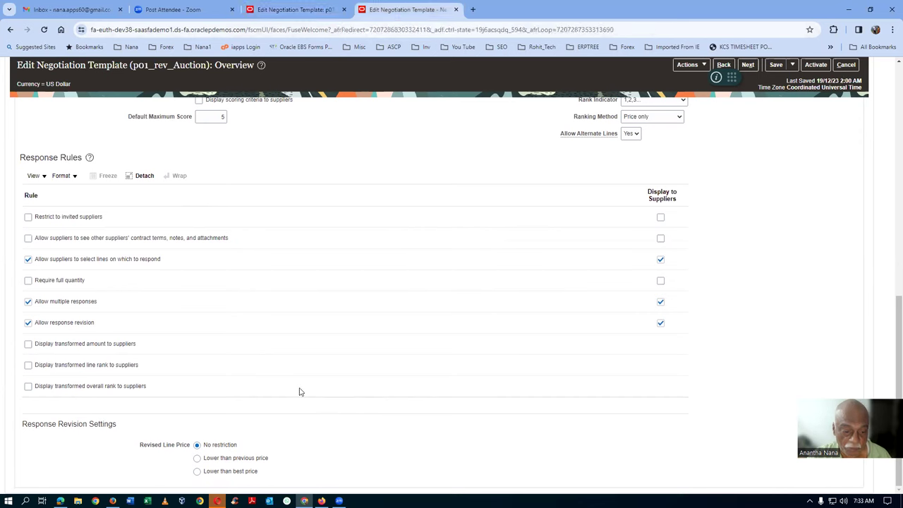
pyautogui.click(198, 458)
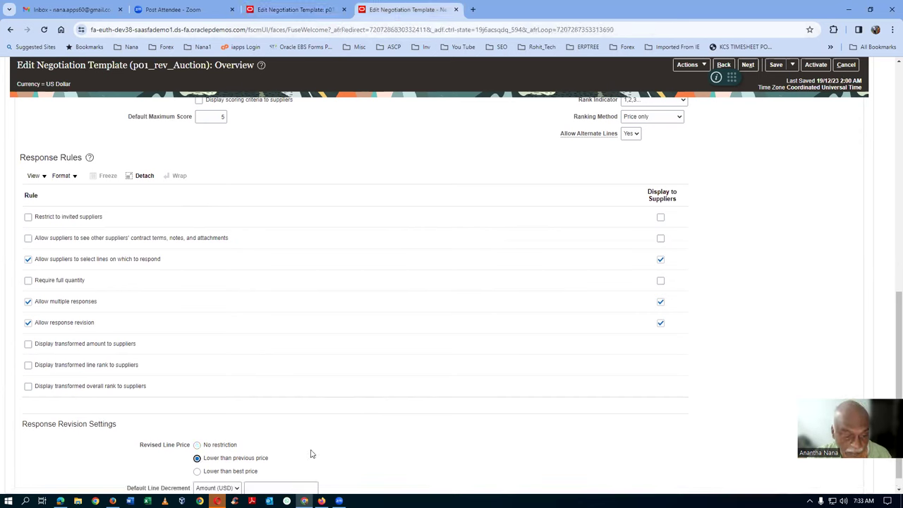
pyautogui.scroll(-1, 305, 455)
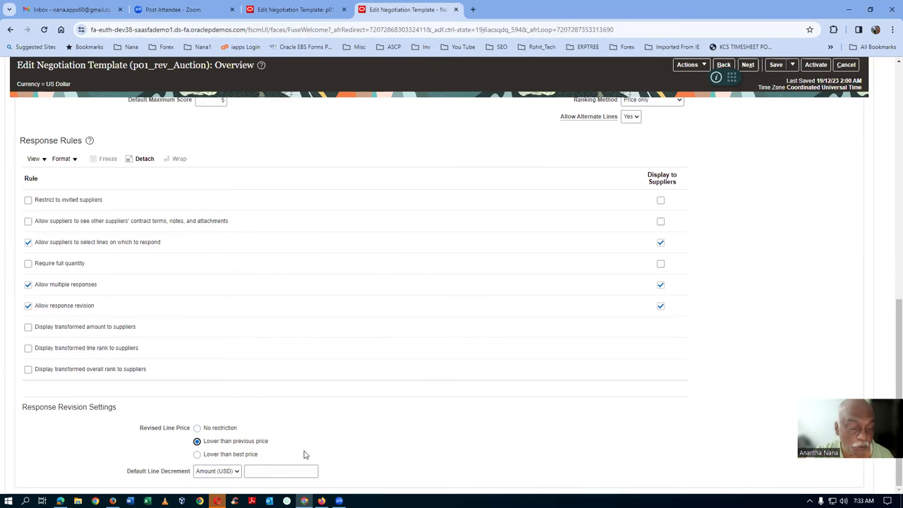
pyautogui.click(266, 472)
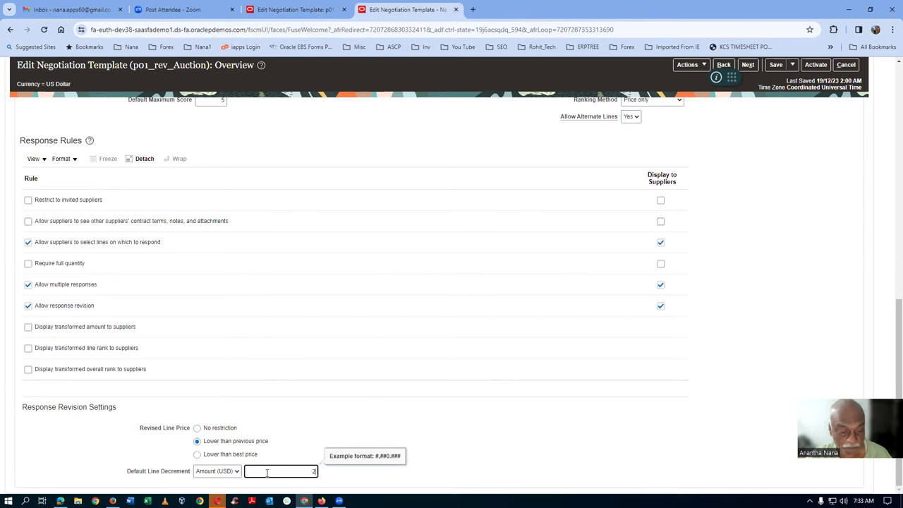
pyautogui.click(513, 484)
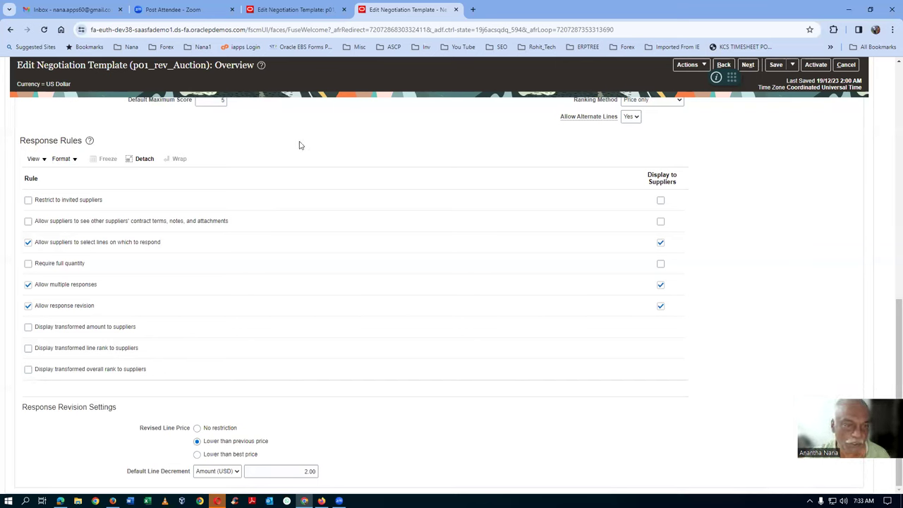
# Save the p01_rev_auction_4 template and review its Overview settings
pyautogui.scroll(4, 321, 170)
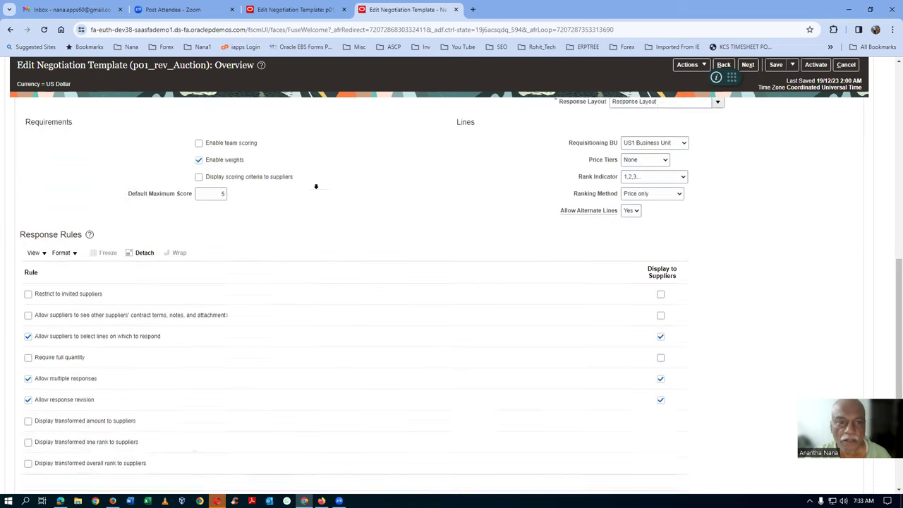
pyautogui.click(775, 65)
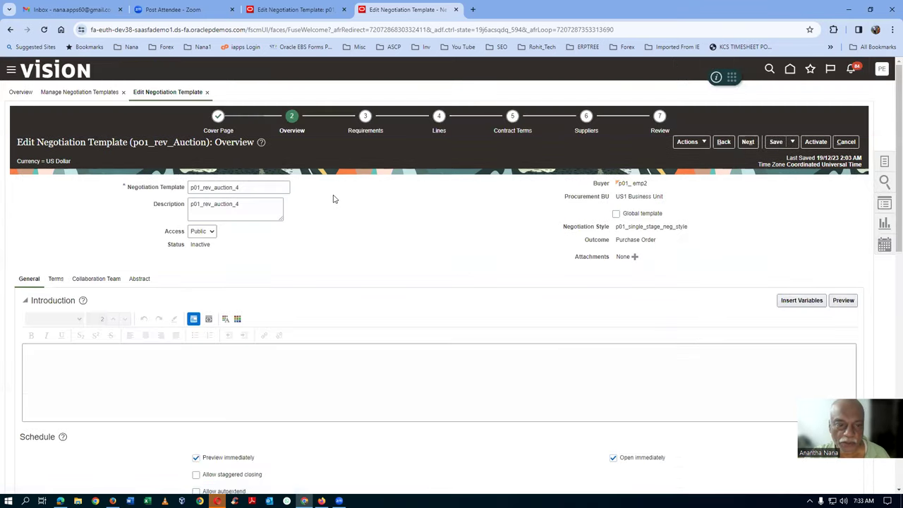
pyautogui.scroll(-2, 338, 234)
pyautogui.scroll(-3, 338, 233)
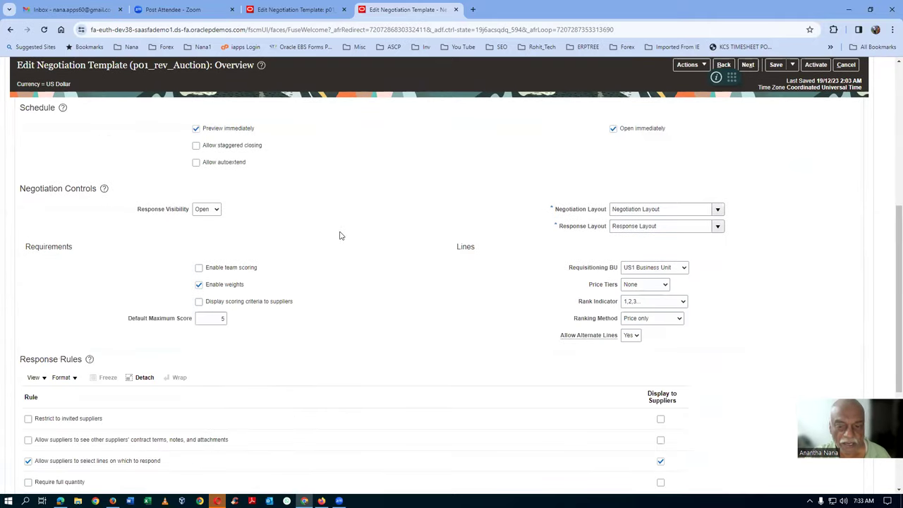
pyautogui.scroll(-3, 341, 237)
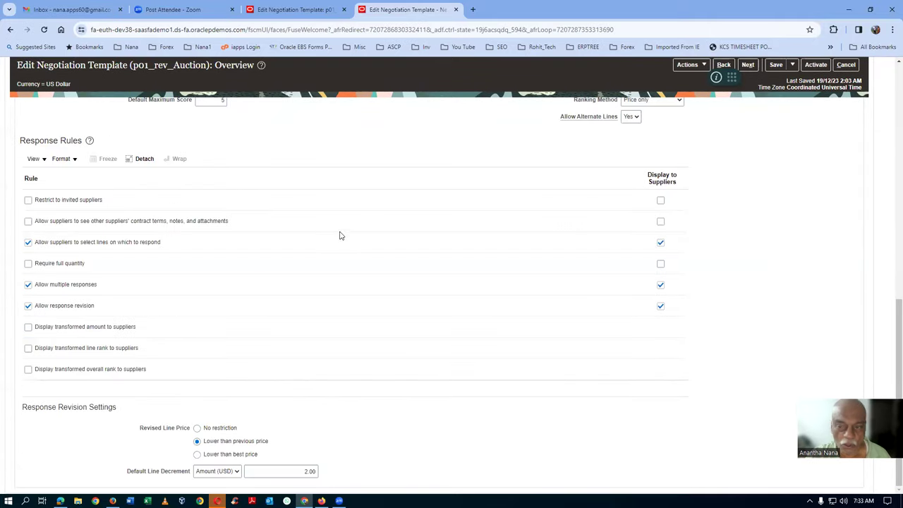
pyautogui.scroll(6, 331, 219)
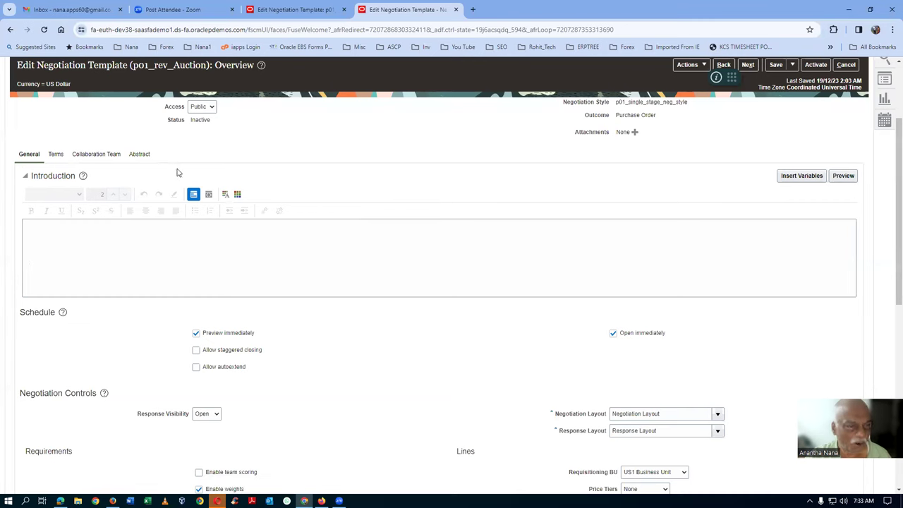
pyautogui.scroll(2, 517, 248)
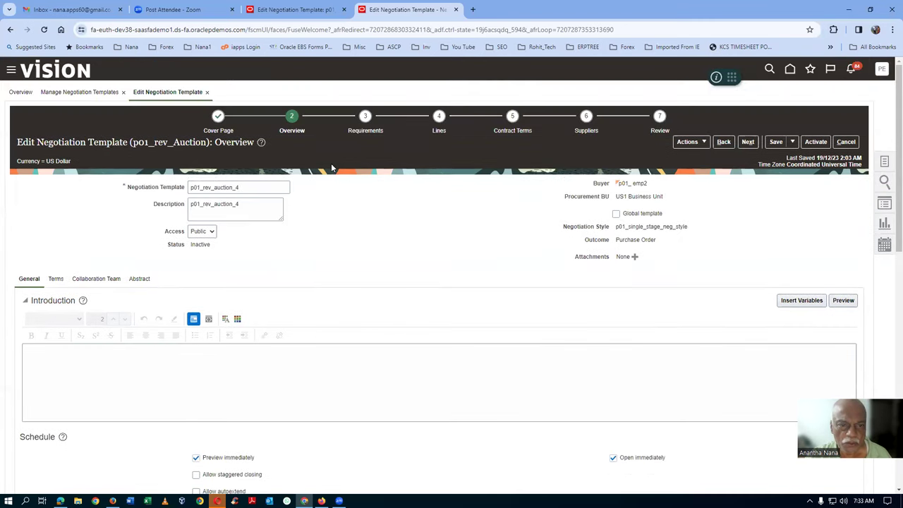
# Pass through the Requirements page and add a line on the Lines page for item 12345 with quantity 10
pyautogui.click(360, 138)
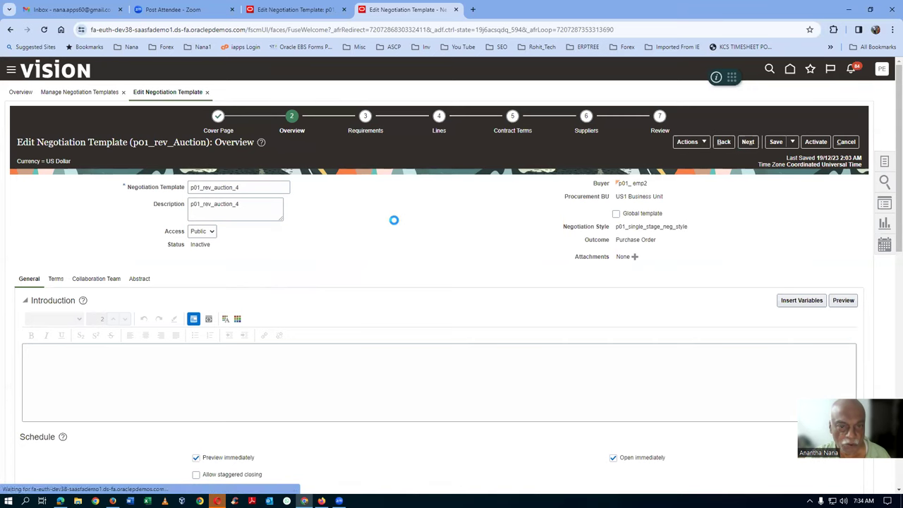
pyautogui.click(444, 134)
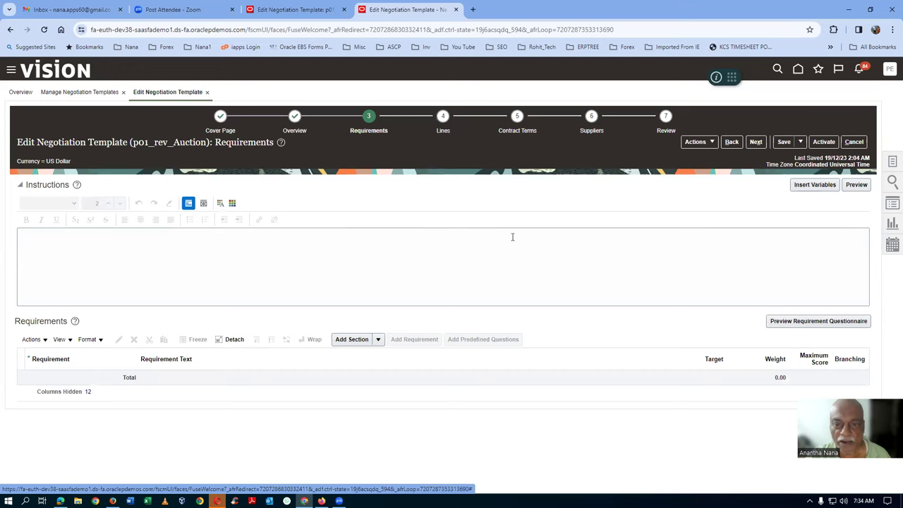
pyautogui.click(119, 340)
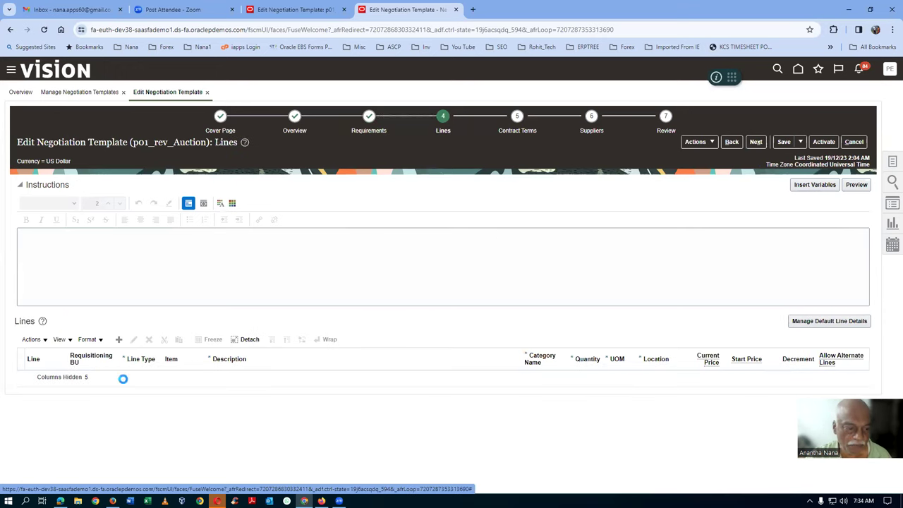
pyautogui.click(176, 384)
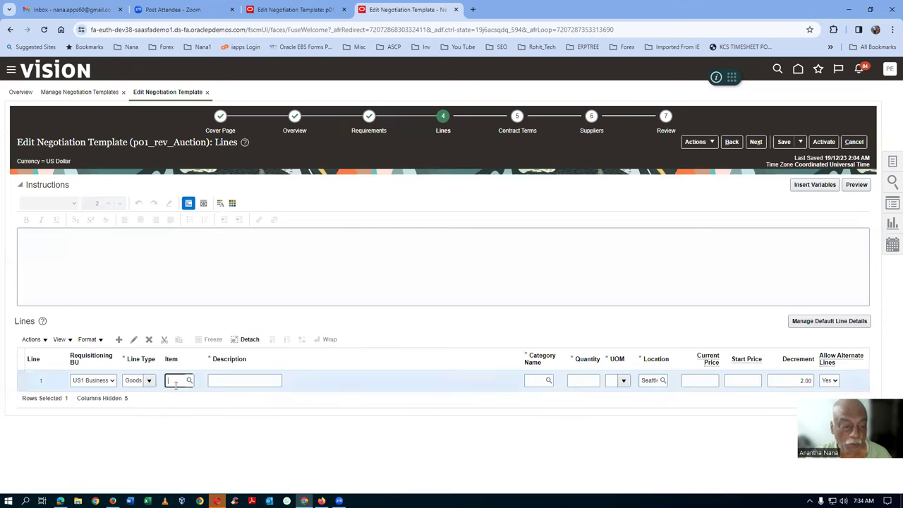
pyautogui.write('12345')
pyautogui.press('Tab')
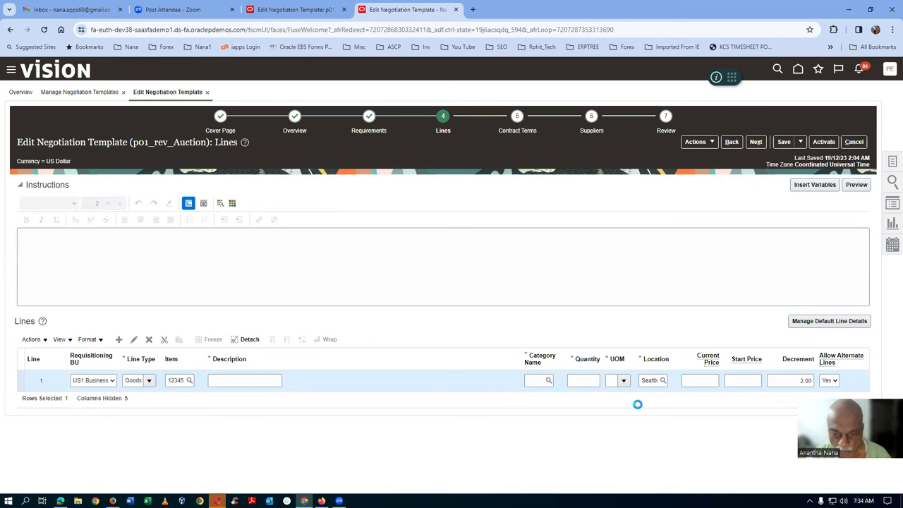
pyautogui.click(584, 381)
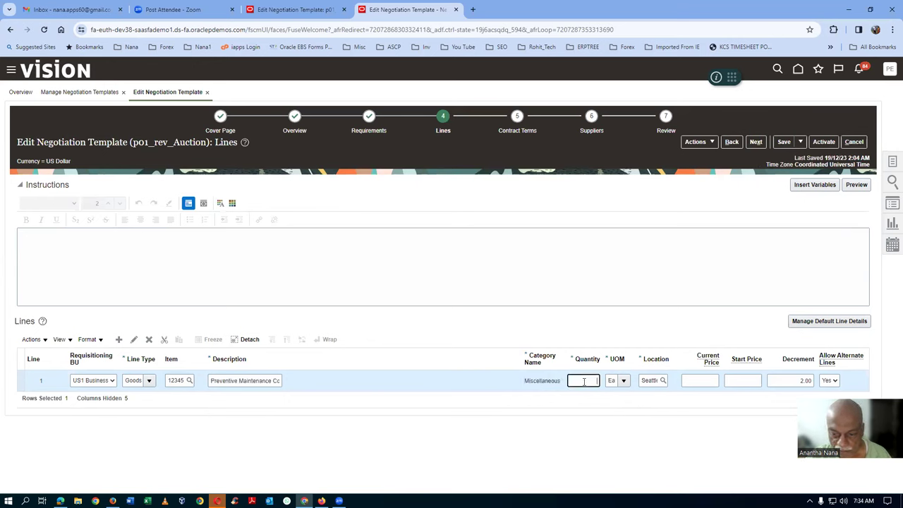
pyautogui.write('10')
pyautogui.press('Tab')
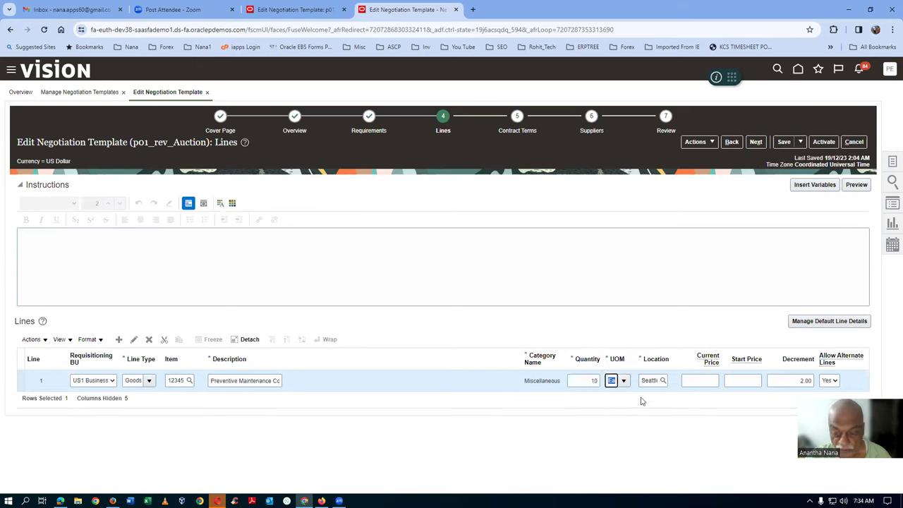
# Set both the current price and the start price of line 1 to 100
pyautogui.click(705, 381)
pyautogui.write('100')
pyautogui.press('Tab')
pyautogui.write('100')
pyautogui.press('Tab')
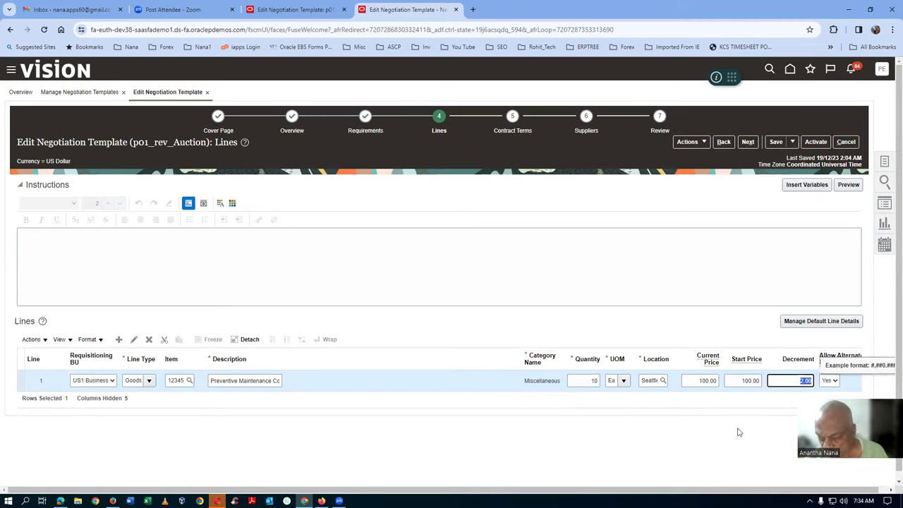
pyautogui.click(751, 384)
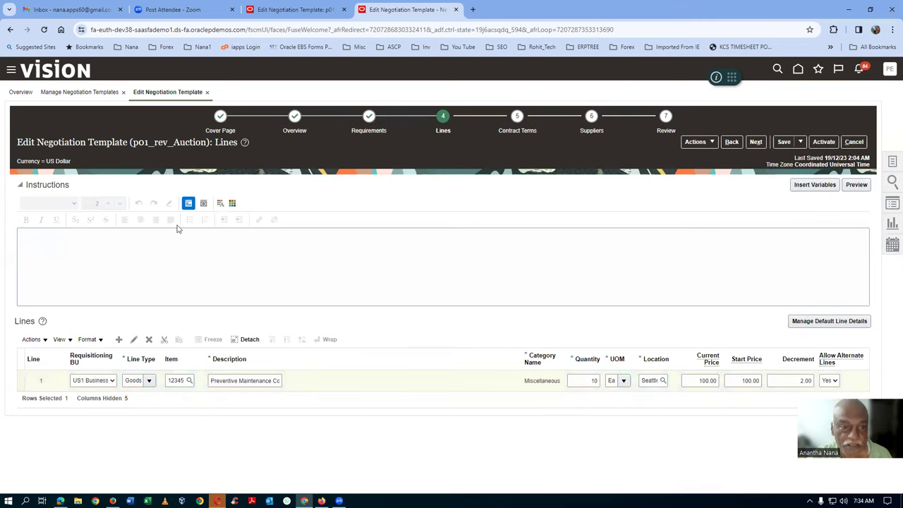
# Check the response revision settings on the Overview page and return to the Lines page
pyautogui.click(294, 131)
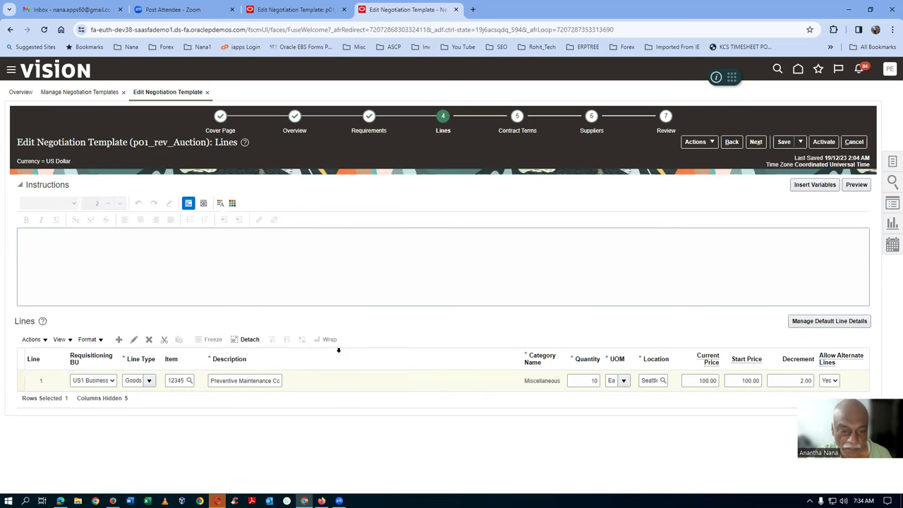
pyautogui.scroll(-10, 339, 350)
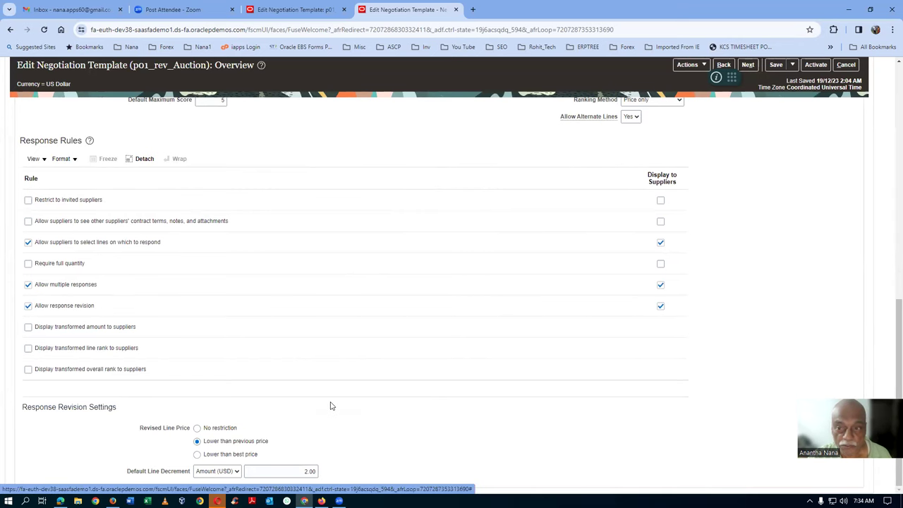
pyautogui.scroll(10, 333, 405)
pyautogui.click(441, 130)
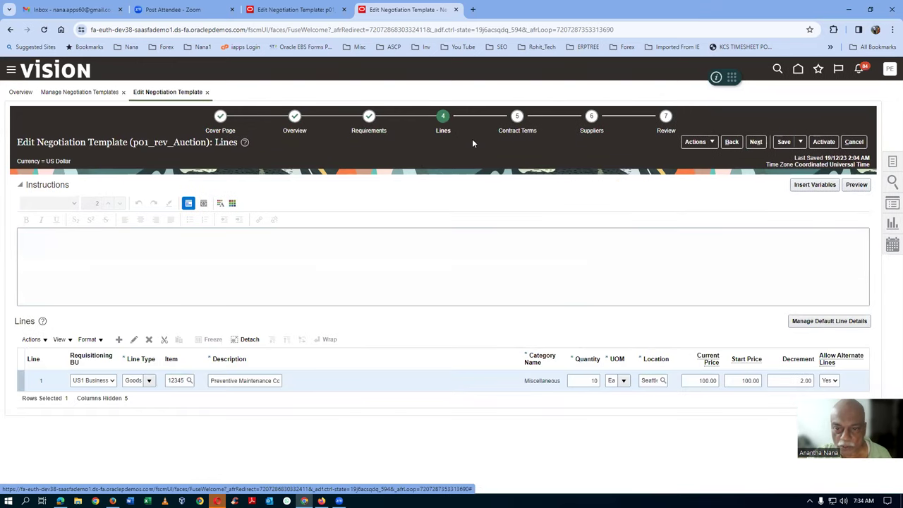
# Add suppliers p01_sup_1 and p01_sup_2 to the template's Suppliers page and save the template
pyautogui.click(592, 131)
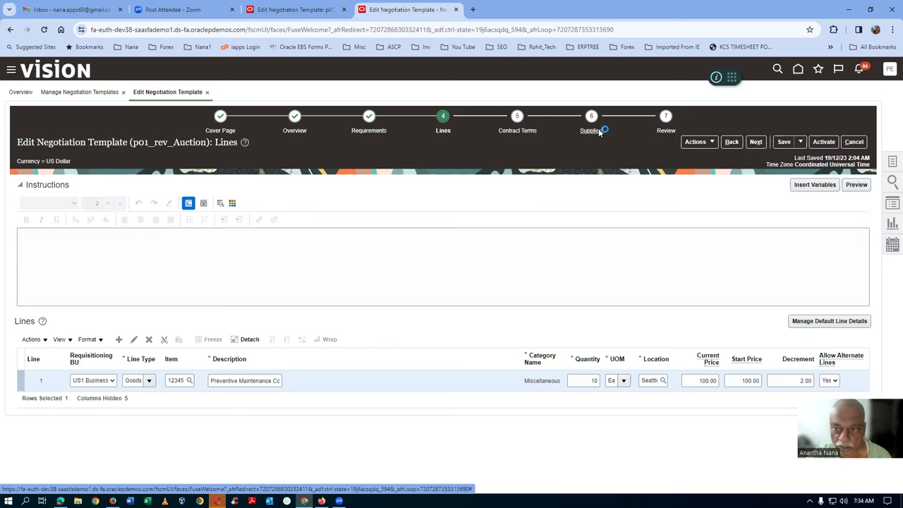
pyautogui.click(119, 203)
pyautogui.write('p01')
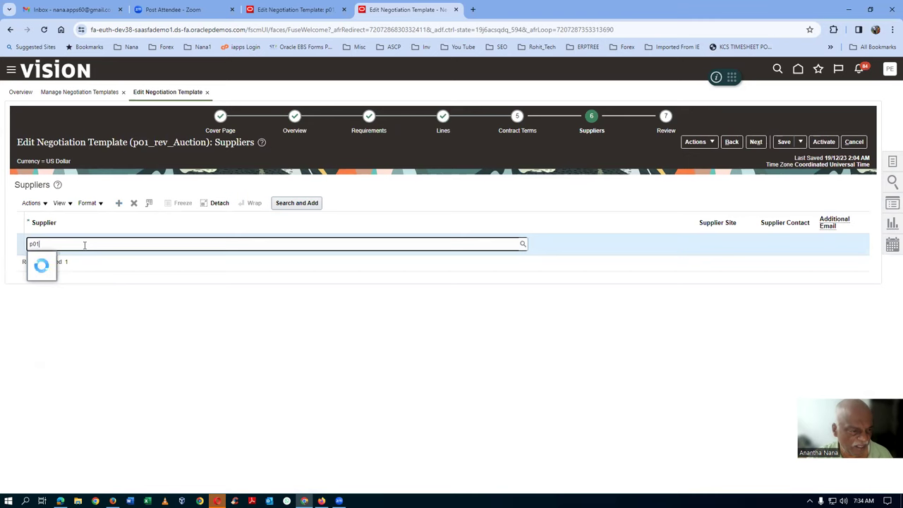
pyautogui.click(89, 258)
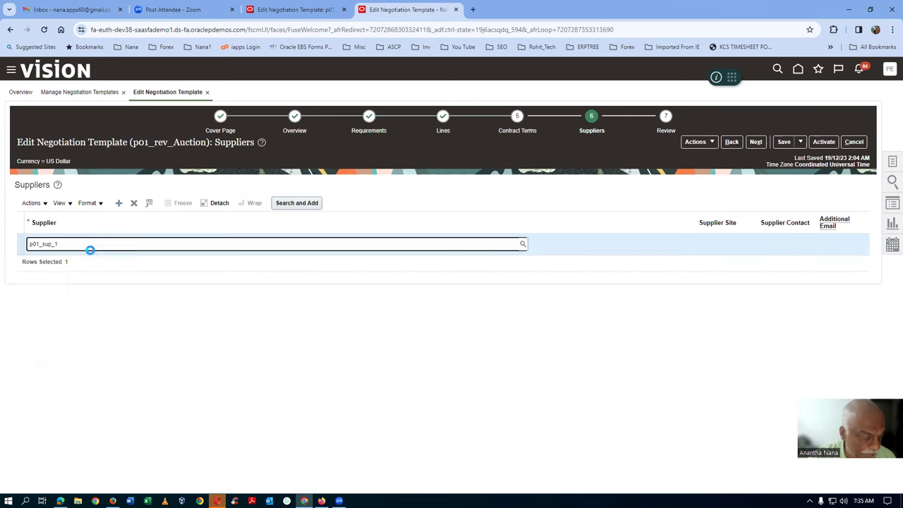
pyautogui.click(118, 203)
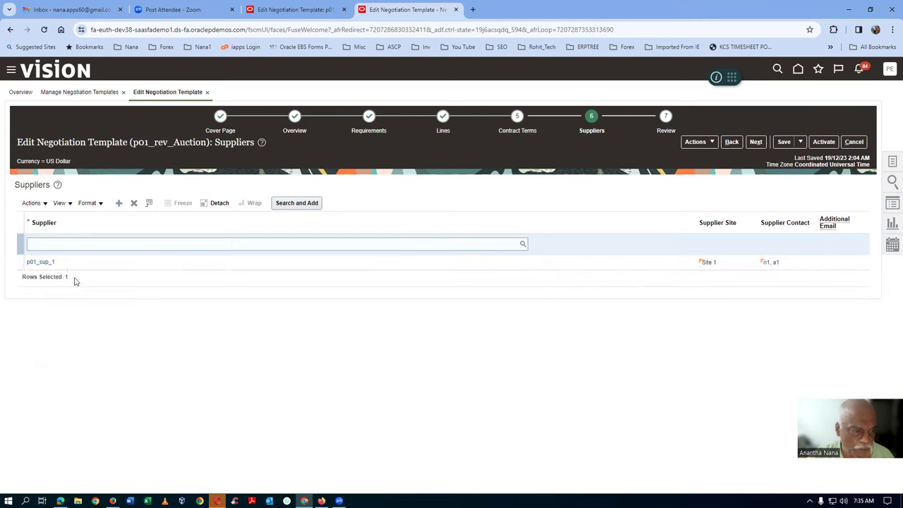
pyautogui.click(63, 244)
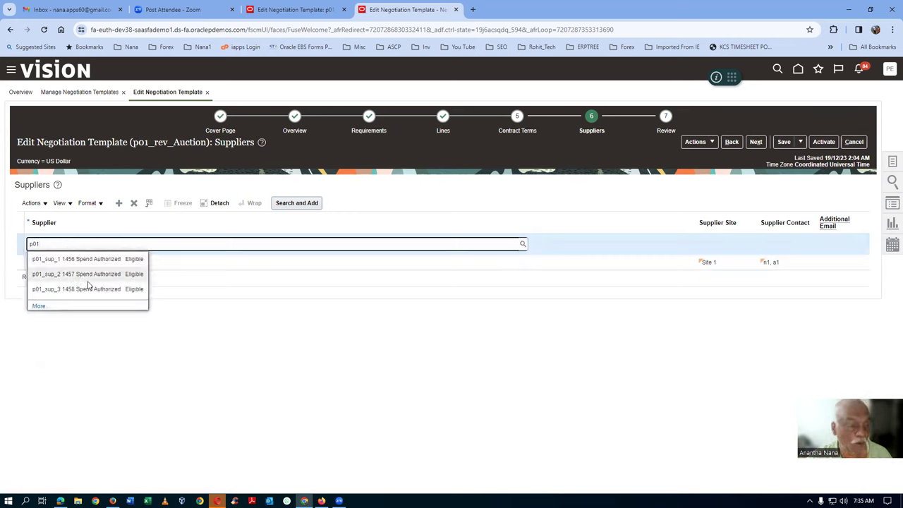
pyautogui.click(87, 275)
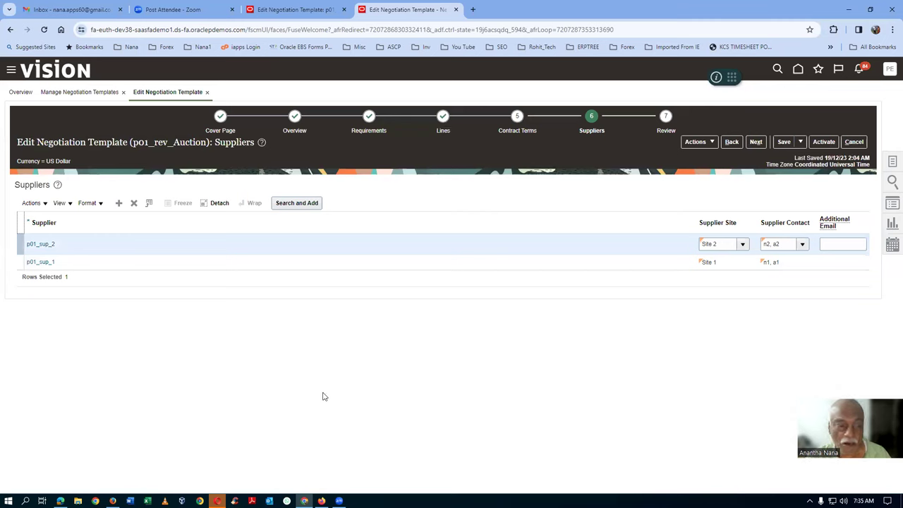
pyautogui.click(783, 144)
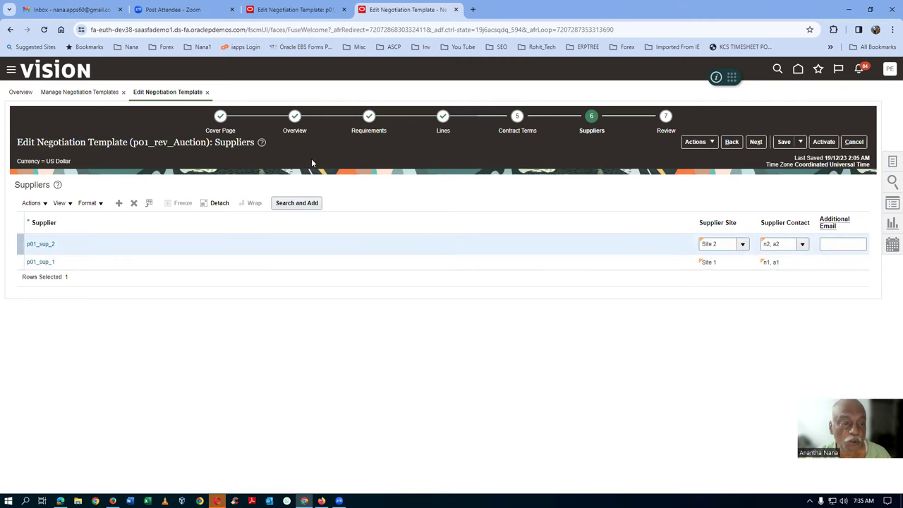
# Check the template's Overview settings, activate the p01_rev_auction_4 template and finish managing negotiation templates
pyautogui.click(294, 131)
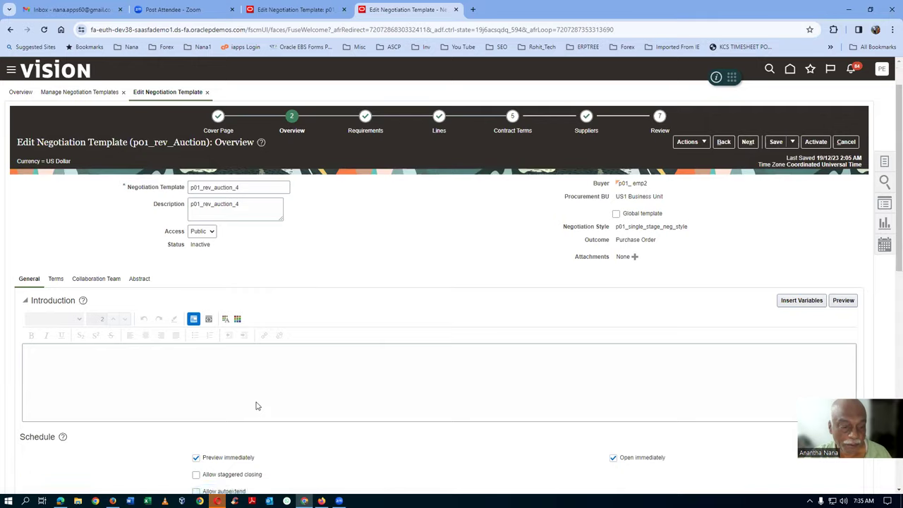
pyautogui.scroll(-2, 256, 405)
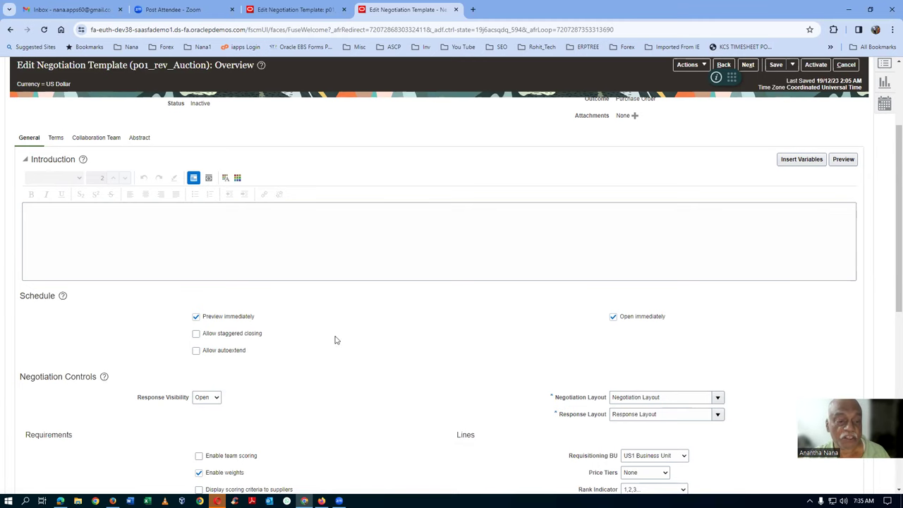
pyautogui.scroll(3, 592, 299)
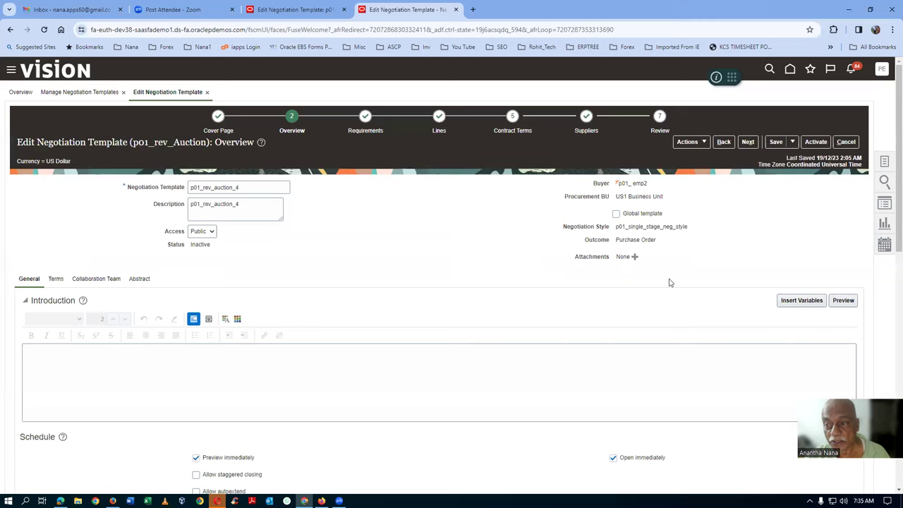
pyautogui.click(815, 142)
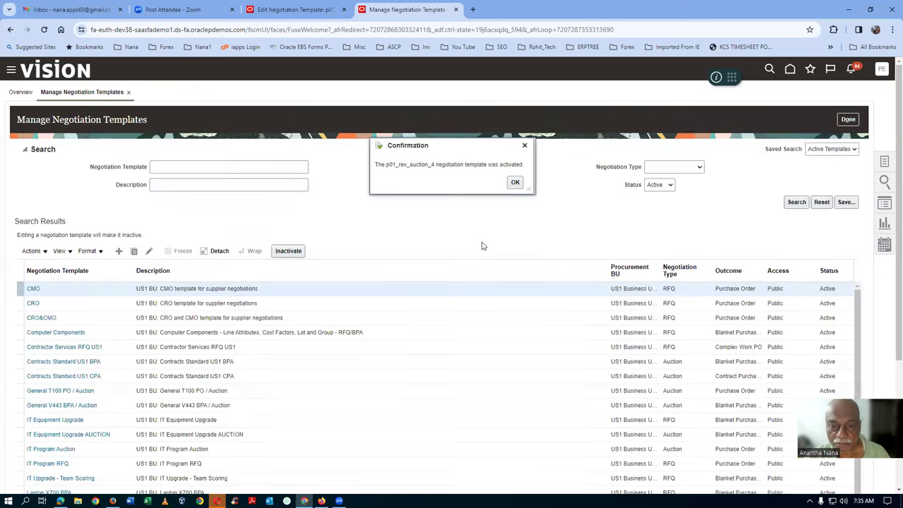
pyautogui.click(515, 183)
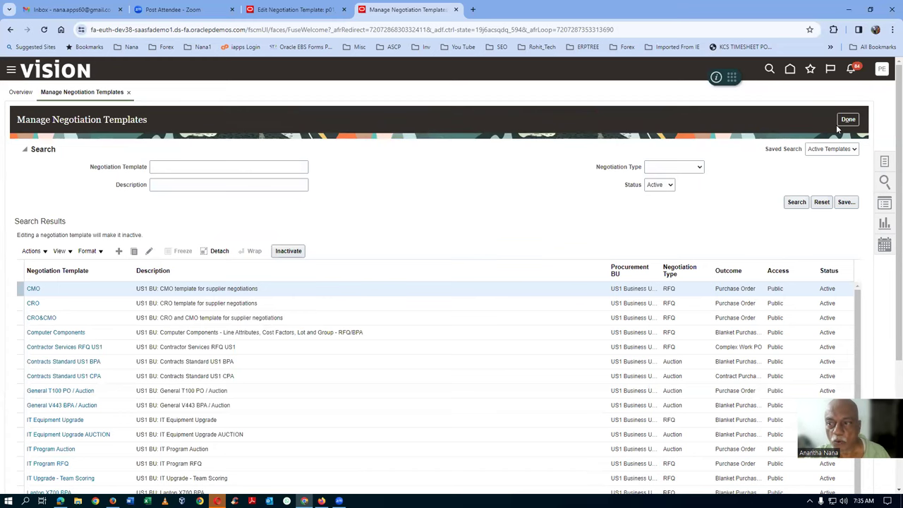
pyautogui.click(846, 120)
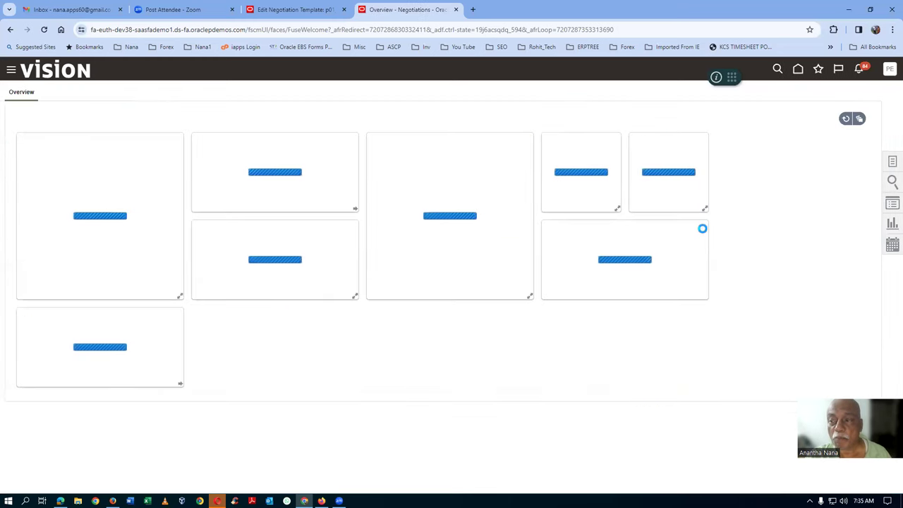
# Create a negotiation of type p01_rev_Auction from the p01_rev_auction_4 template
pyautogui.click(892, 161)
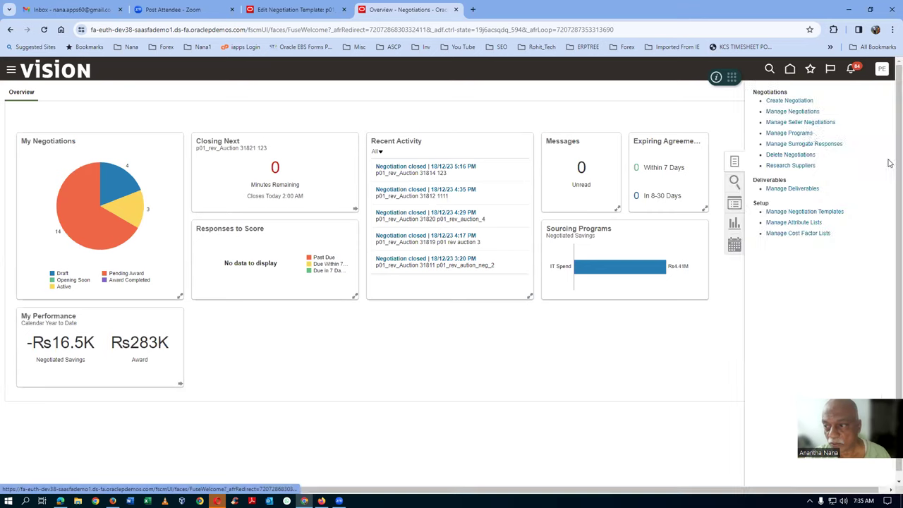
pyautogui.click(785, 113)
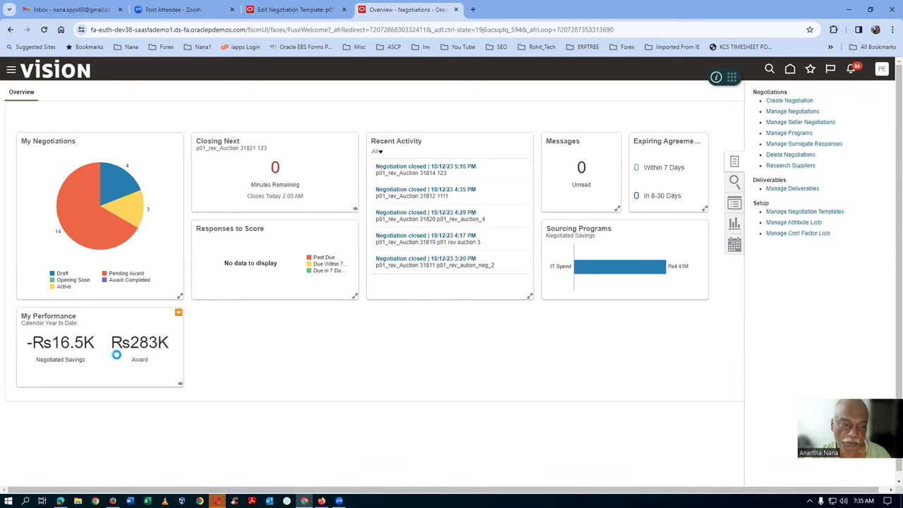
pyautogui.click(471, 250)
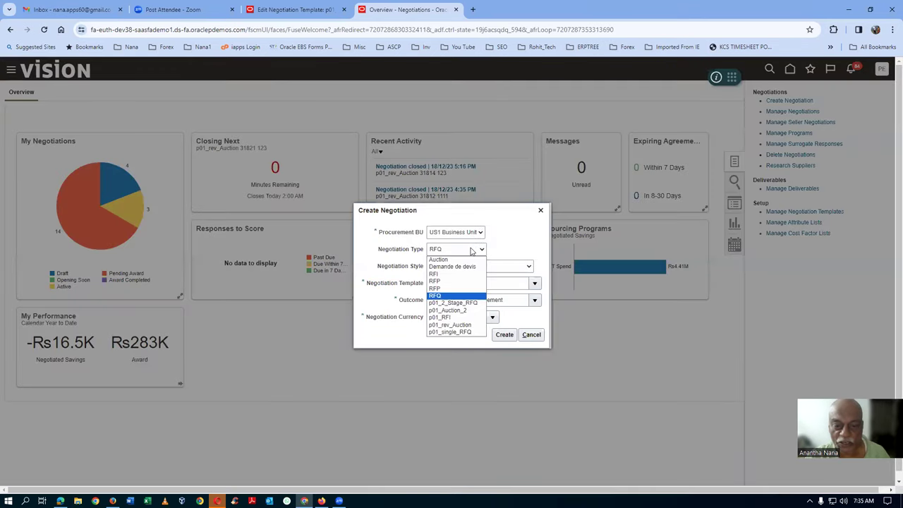
pyautogui.click(464, 326)
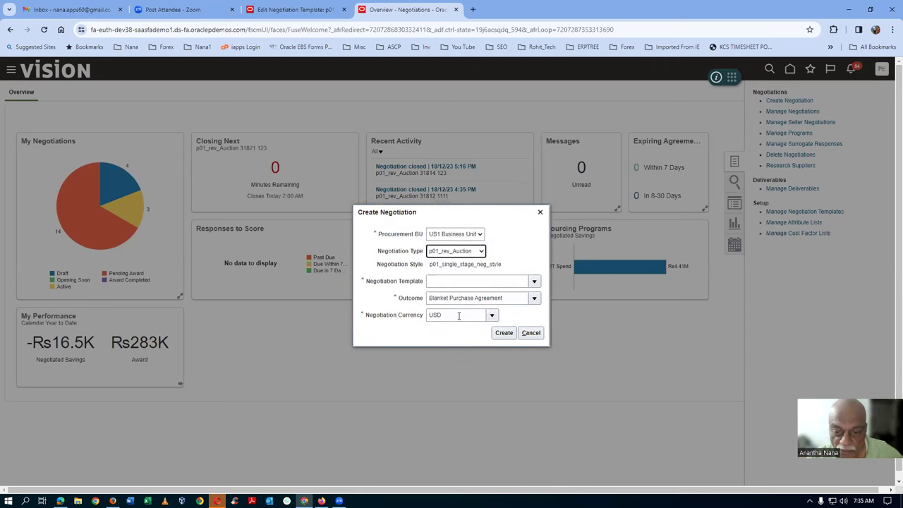
pyautogui.click(535, 283)
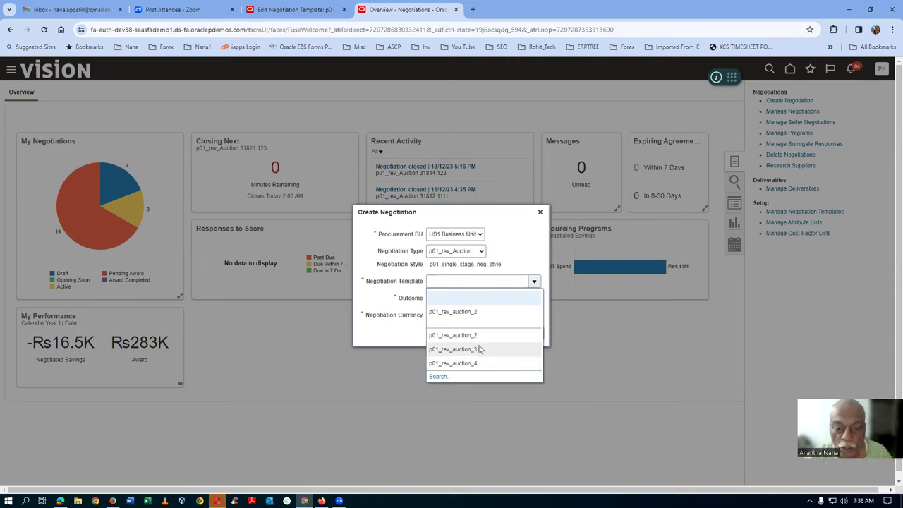
pyautogui.click(482, 365)
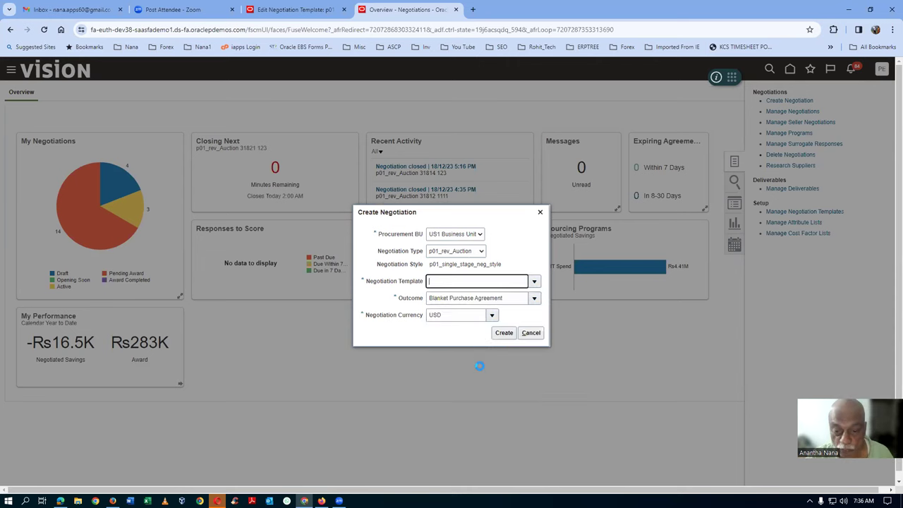
pyautogui.click(506, 331)
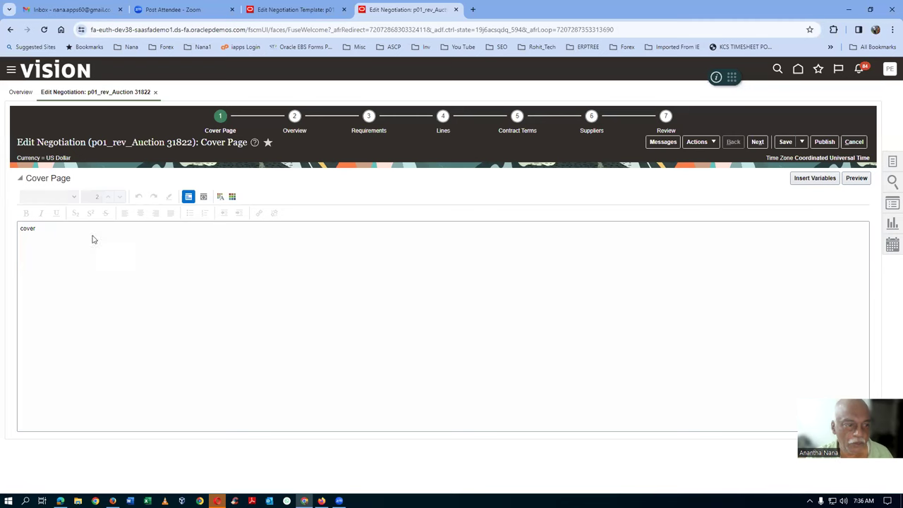
# Title the new negotiation p01_rev_auction_4_neg on its Overview page
pyautogui.click(291, 132)
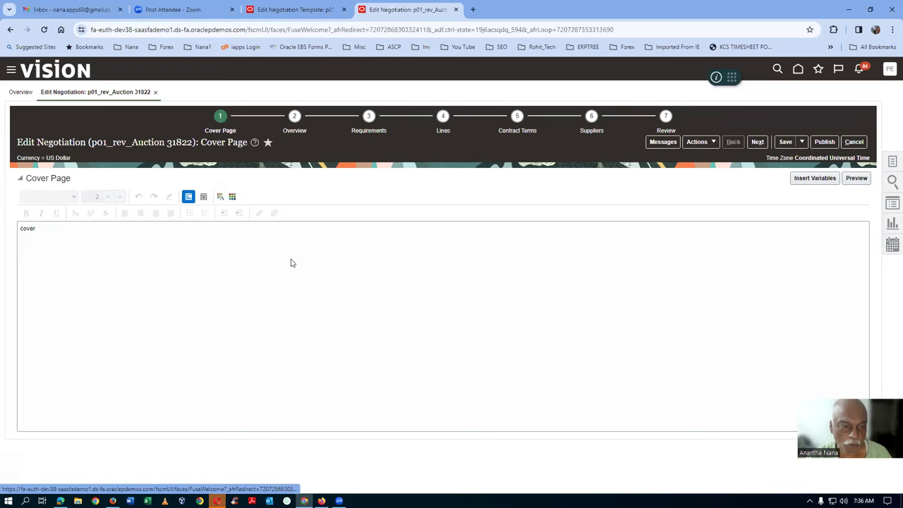
pyautogui.click(244, 188)
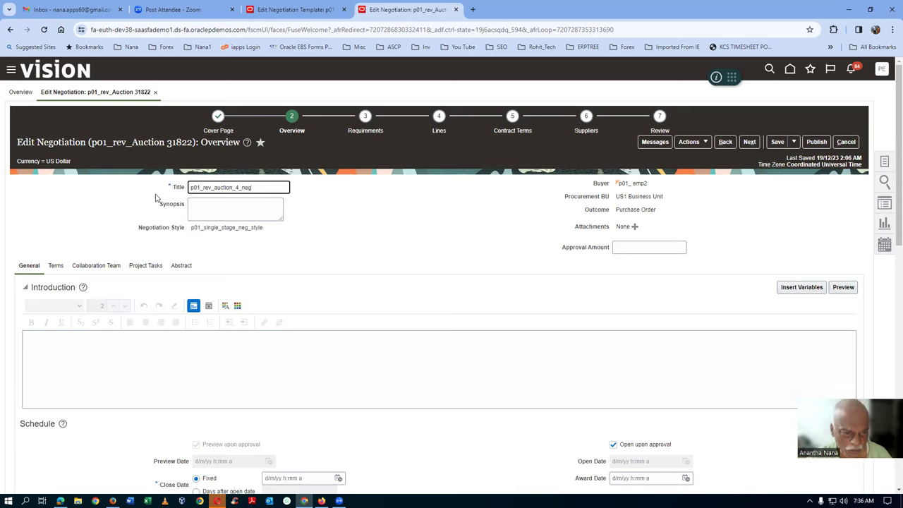
pyautogui.hotkey('ctrl', 'a')
pyautogui.click(243, 207)
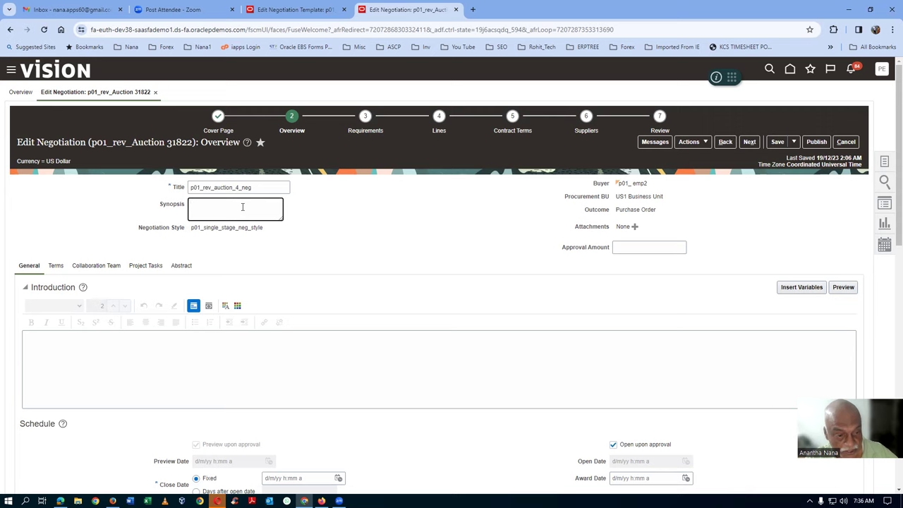
# Set the negotiation's fixed close date to 19/12/23 2:12 AM and allow autoextend
pyautogui.scroll(-2, 261, 284)
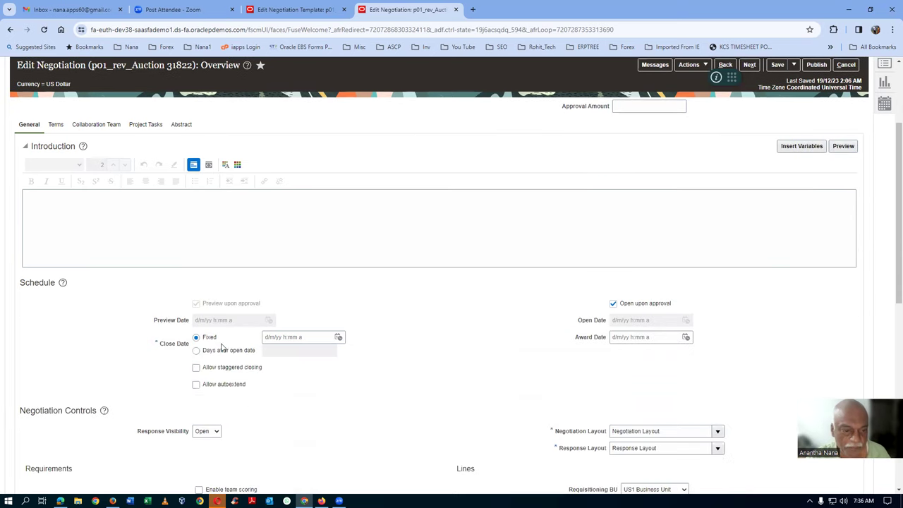
pyautogui.click(338, 337)
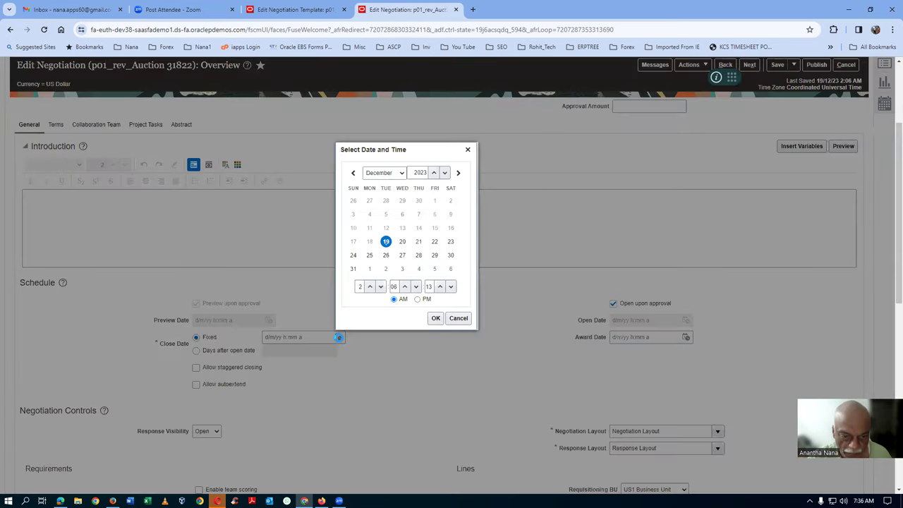
pyautogui.click(436, 323)
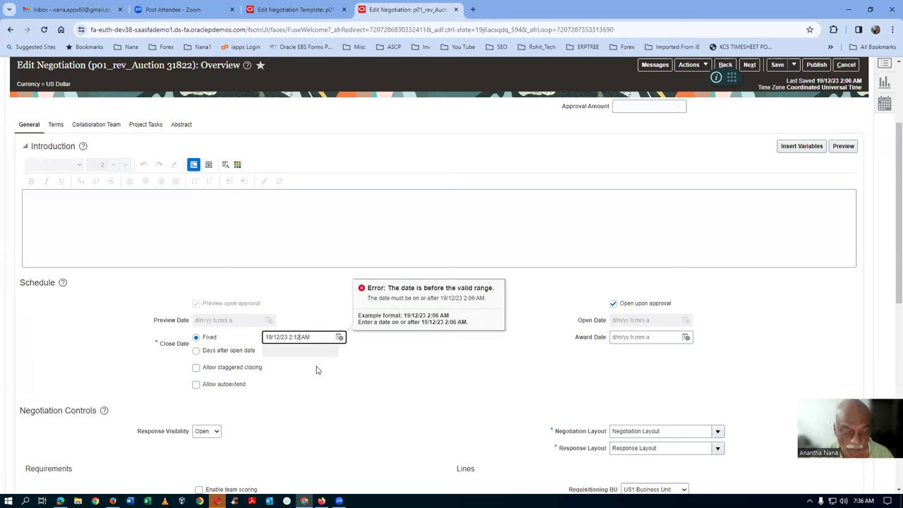
pyautogui.click(661, 373)
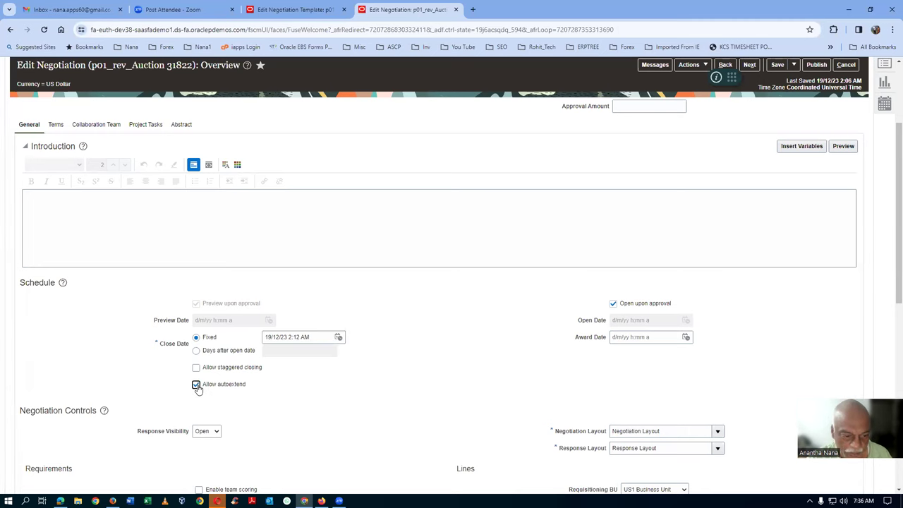
# Set the autoextend triggering period and extension length to 6 minutes each, with 4 extensions
pyautogui.scroll(-2, 462, 377)
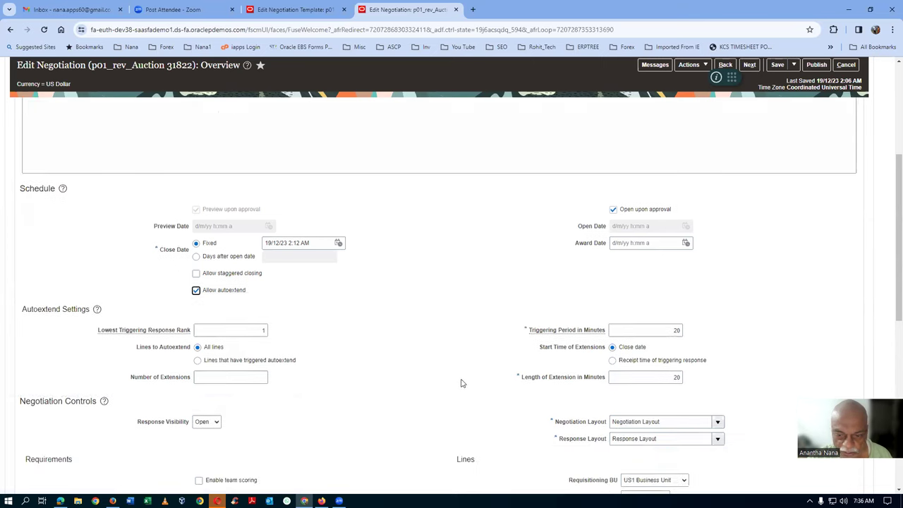
pyautogui.doubleClick(643, 330)
pyautogui.write('6')
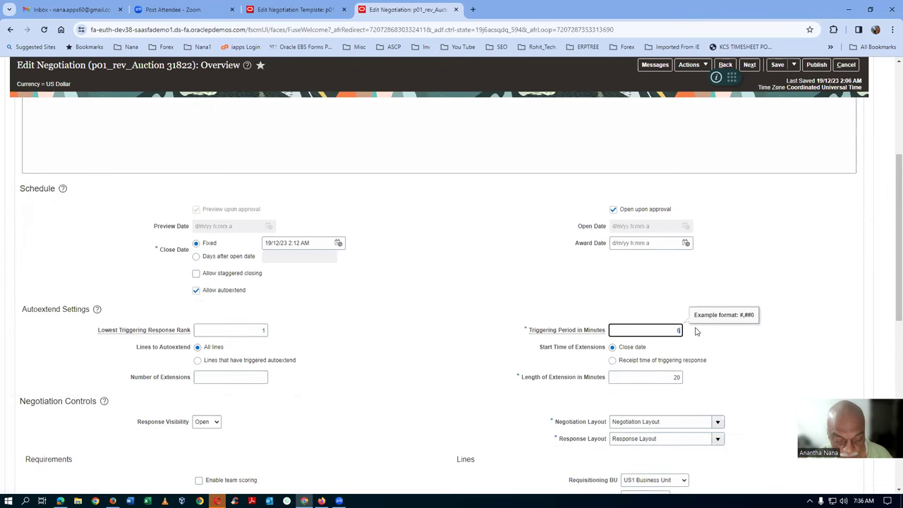
pyautogui.doubleClick(674, 378)
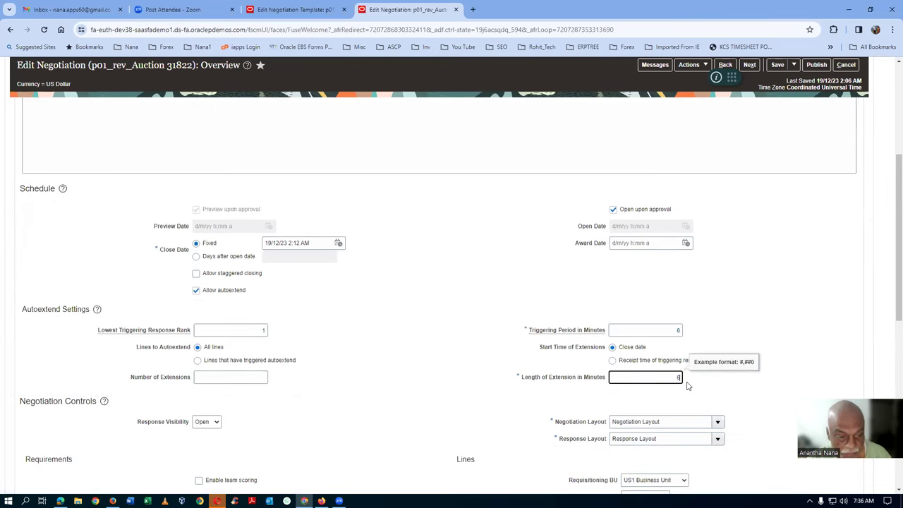
pyautogui.click(236, 381)
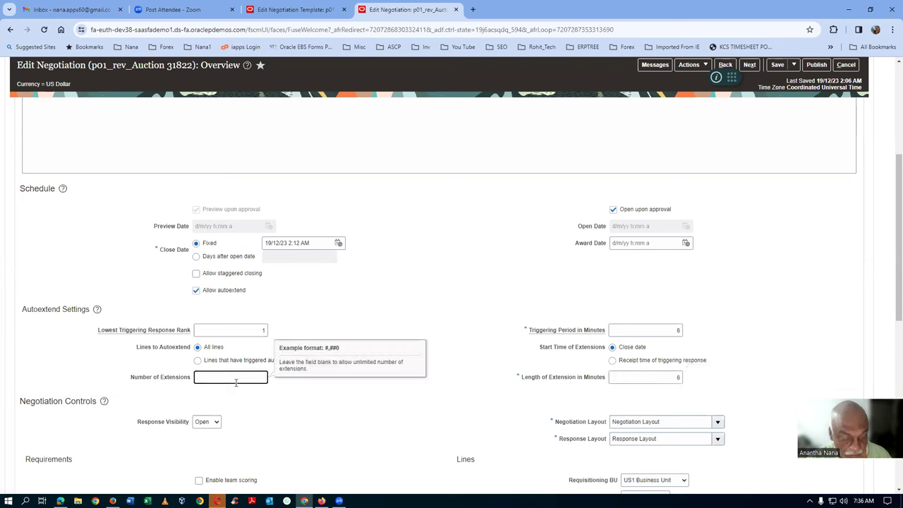
pyautogui.write('4')
pyautogui.click(297, 431)
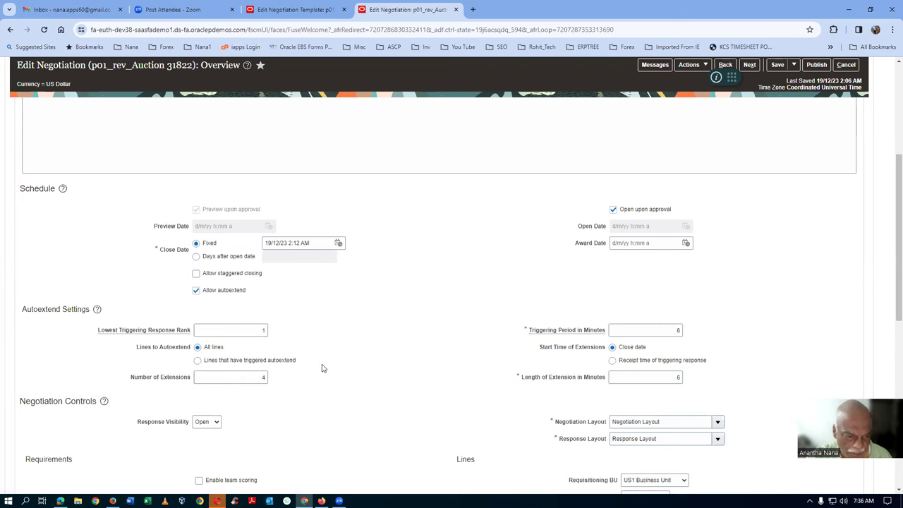
pyautogui.click(258, 329)
pyautogui.click(343, 374)
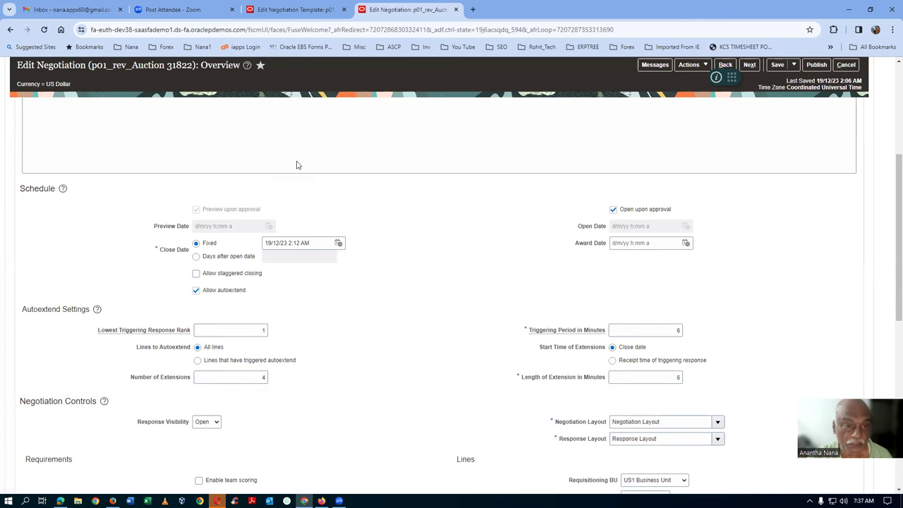
# Set the requested delivery date of line 1 to 29/12/23 and publish the negotiation
pyautogui.scroll(5, 296, 164)
pyautogui.click(439, 131)
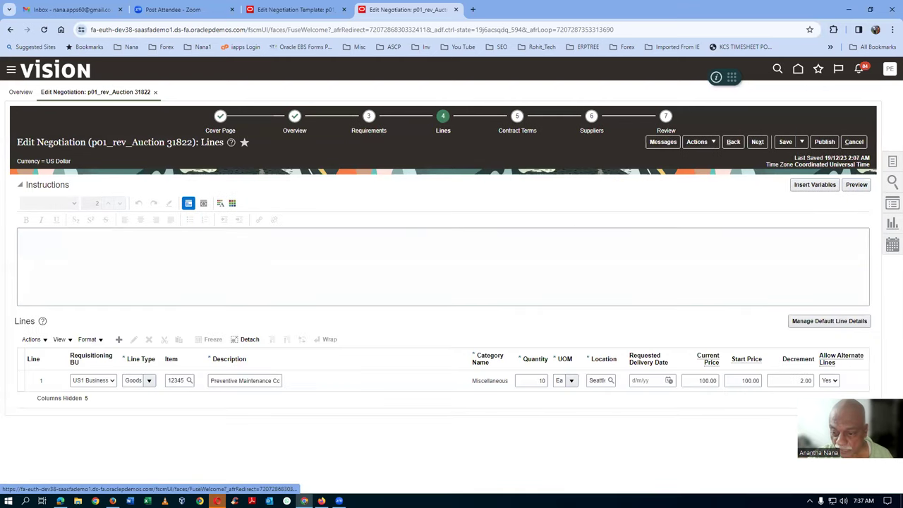
pyautogui.click(669, 380)
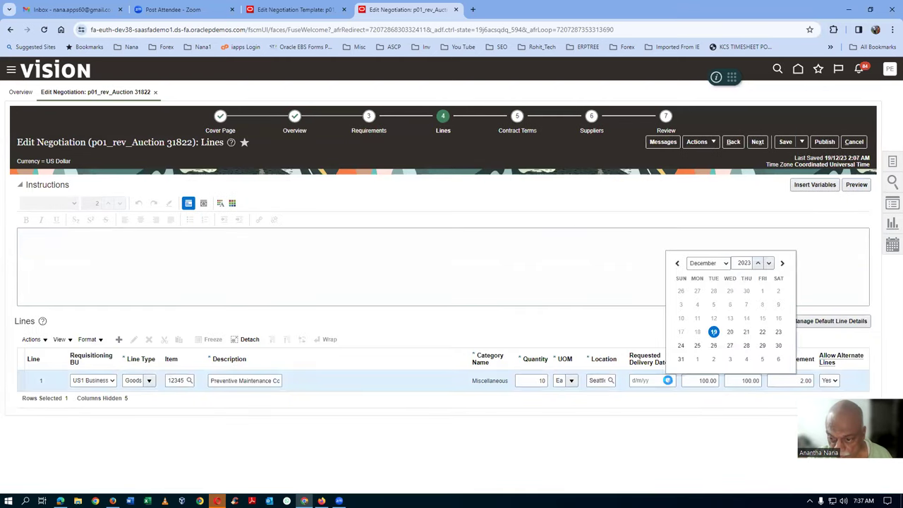
pyautogui.click(762, 345)
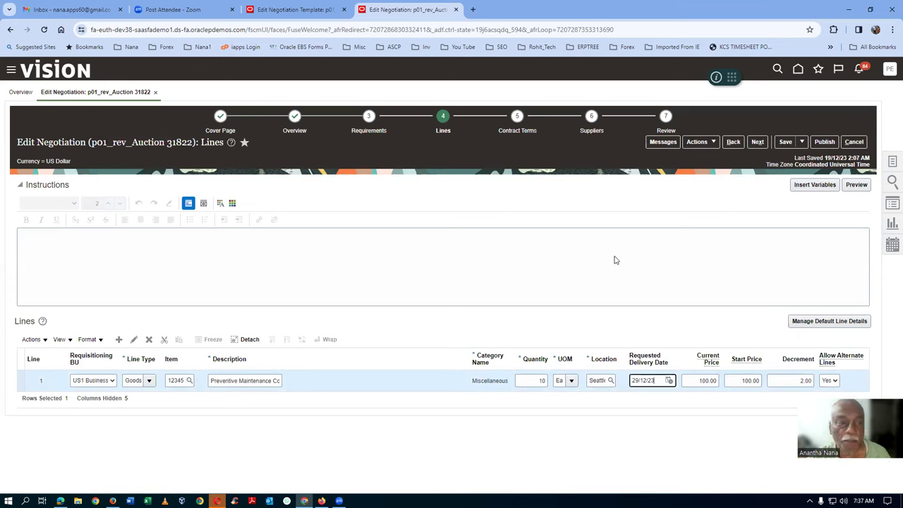
pyautogui.click(823, 142)
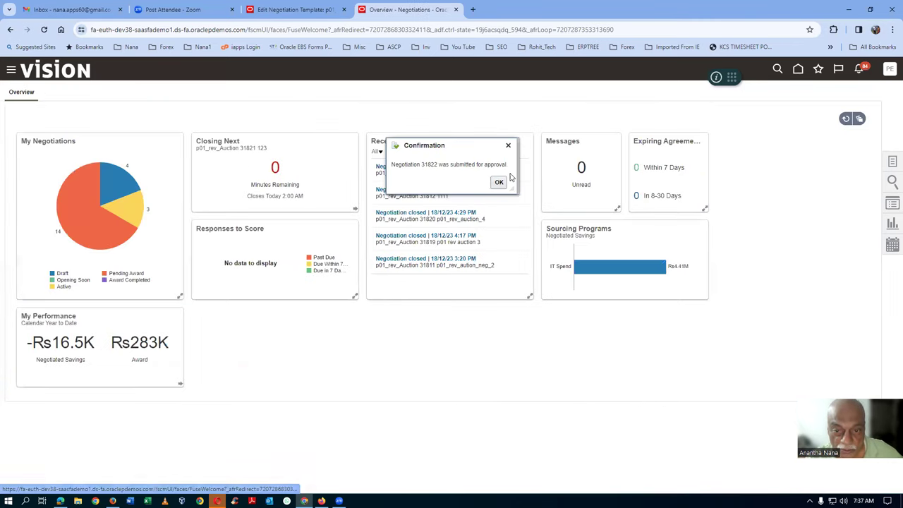
pyautogui.click(499, 183)
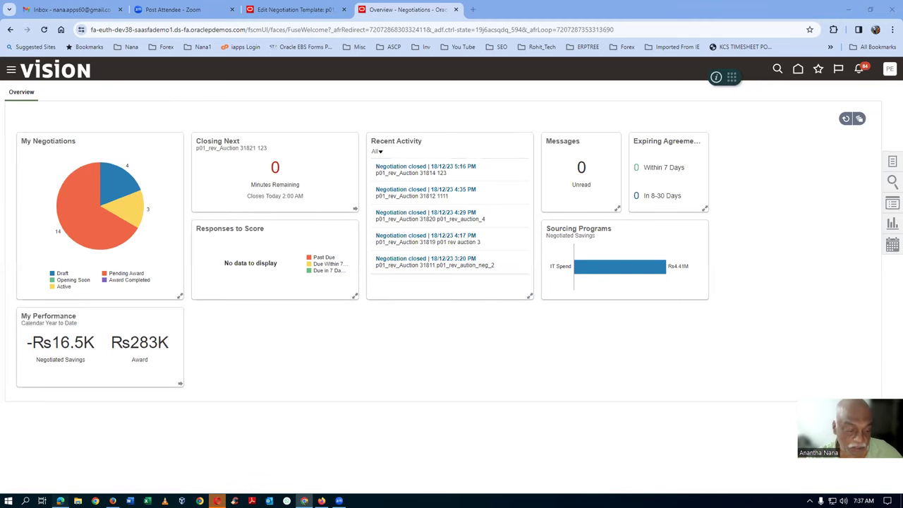
# Switch to the supplier portal in Edge and rerun the Open Invitations search of active negotiations until p01_rev_auction_4_neg is listed
pyautogui.hotkey('alt', 'Tab')
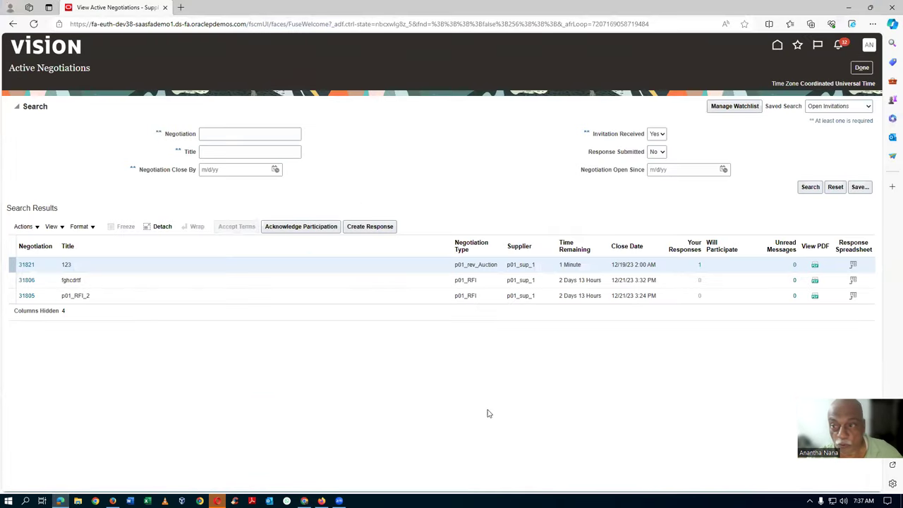
pyautogui.click(809, 188)
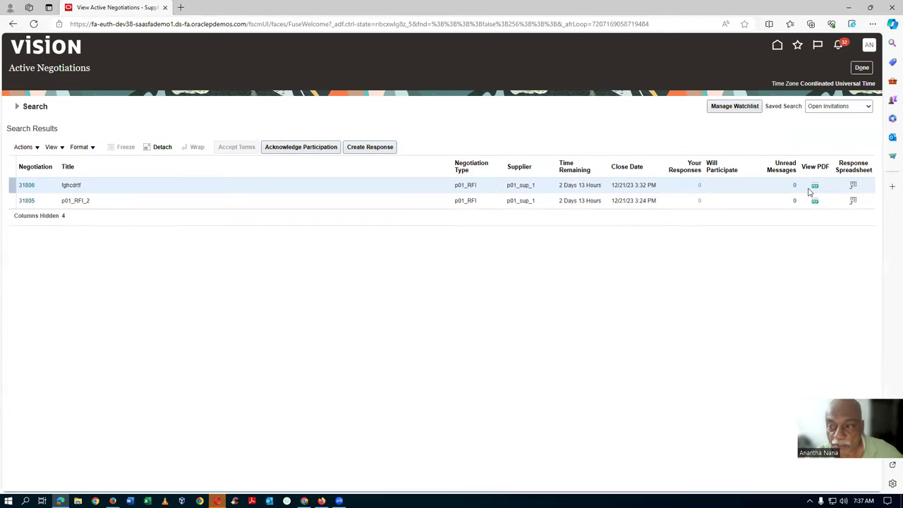
pyautogui.click(17, 107)
pyautogui.click(808, 189)
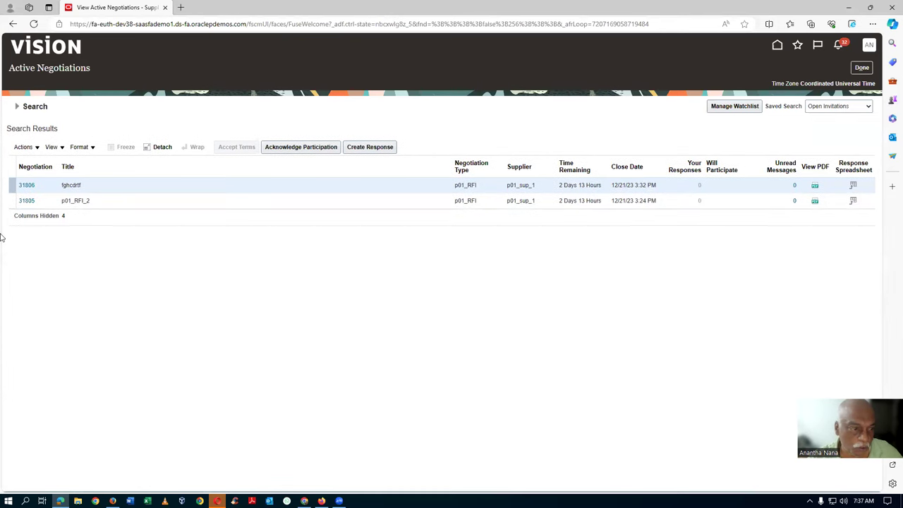
pyautogui.click(18, 106)
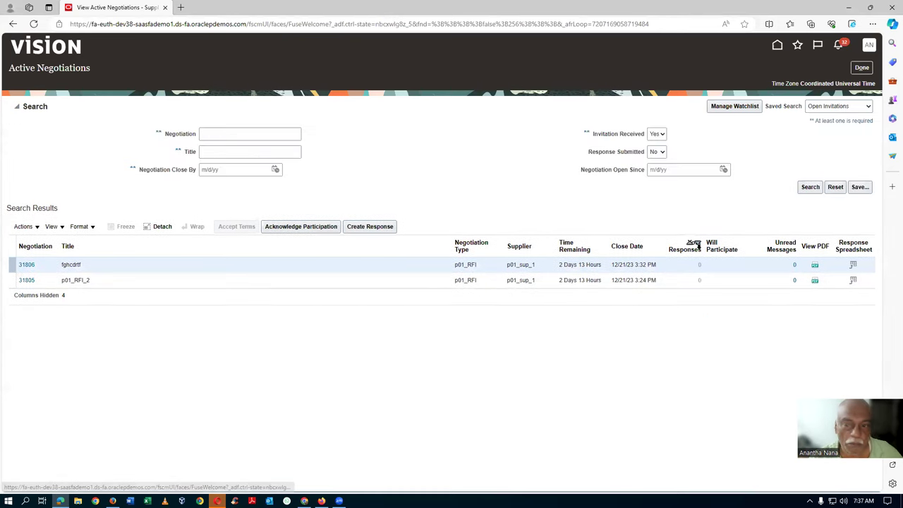
pyautogui.click(810, 189)
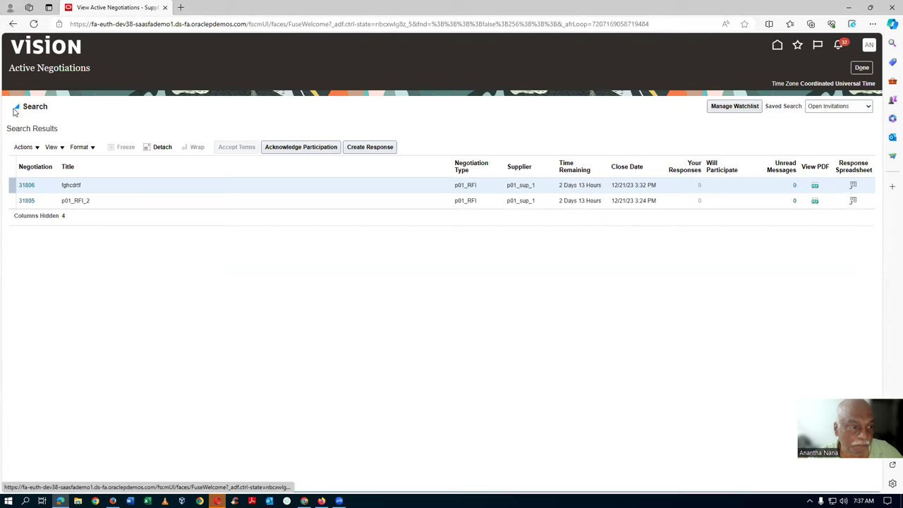
pyautogui.click(19, 107)
pyautogui.click(817, 186)
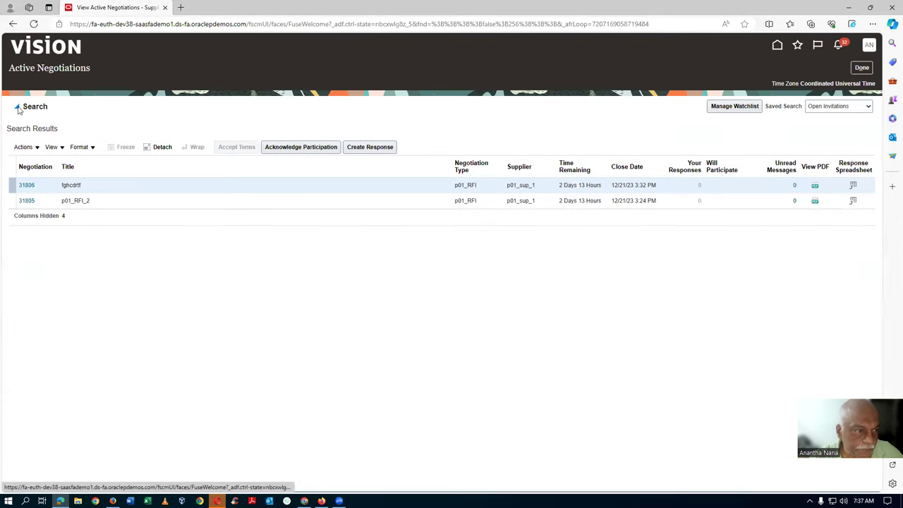
pyautogui.click(17, 107)
pyautogui.click(814, 187)
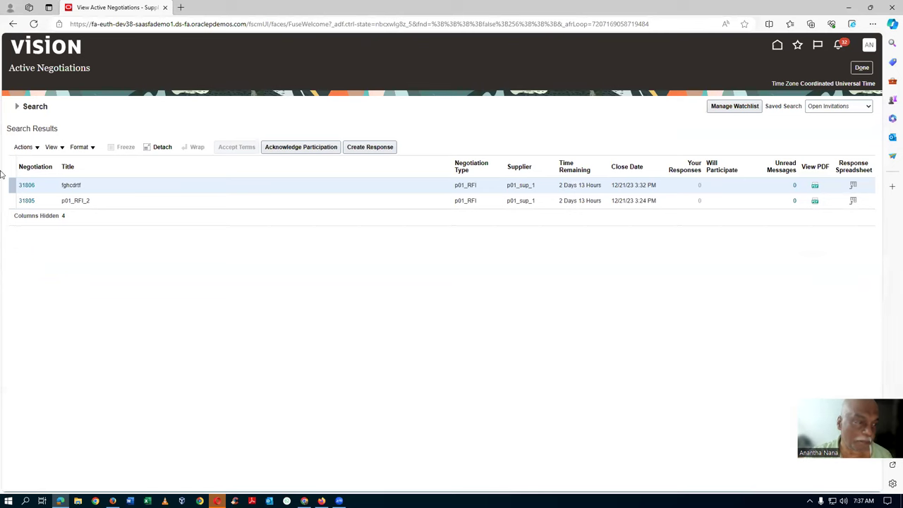
pyautogui.click(17, 107)
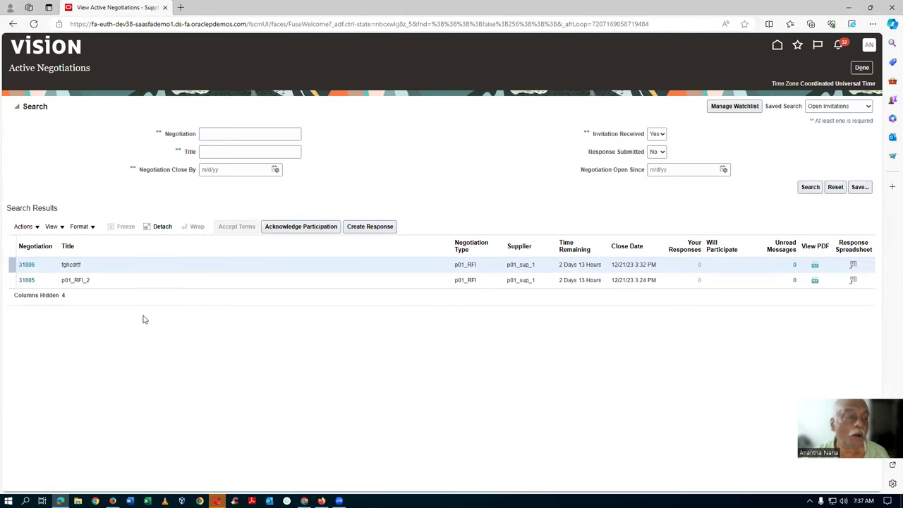
pyautogui.click(812, 190)
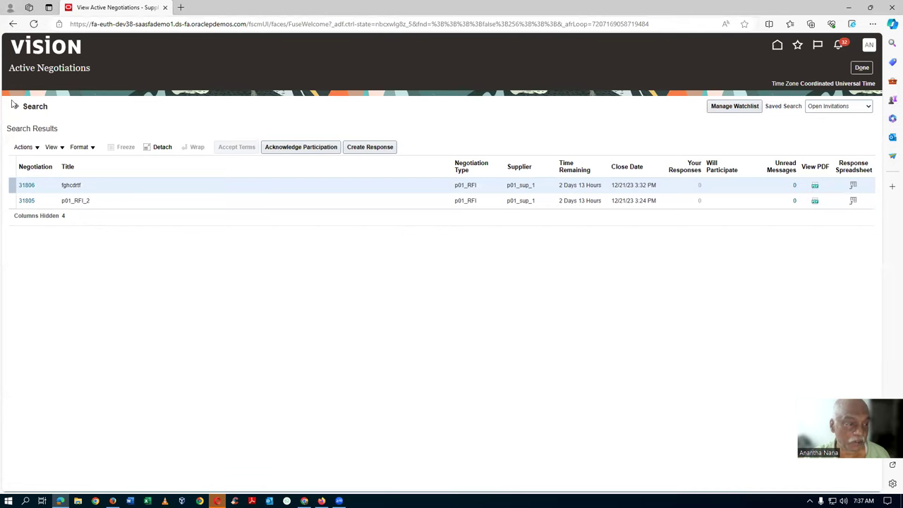
pyautogui.click(16, 106)
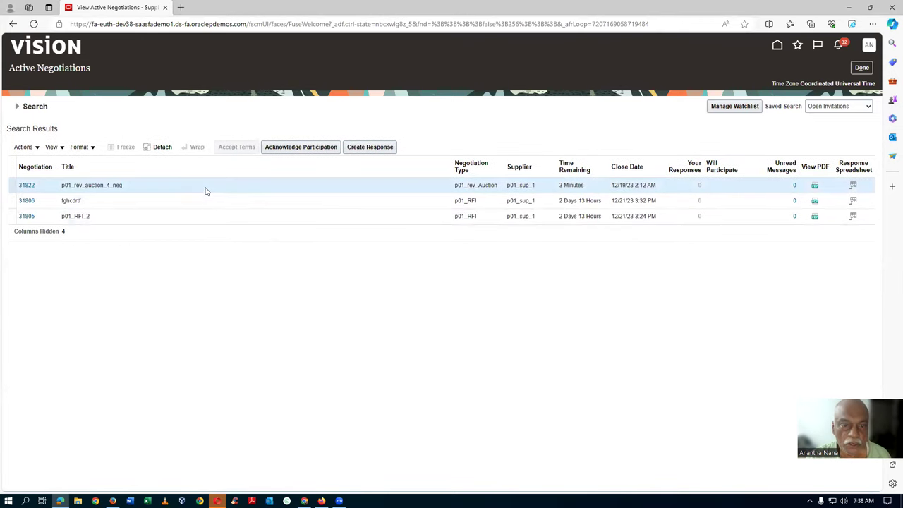
# Create a response to the p01_rev_auction_4_neg negotiation, valid until 1/5/24 2:13 AM
pyautogui.click(371, 147)
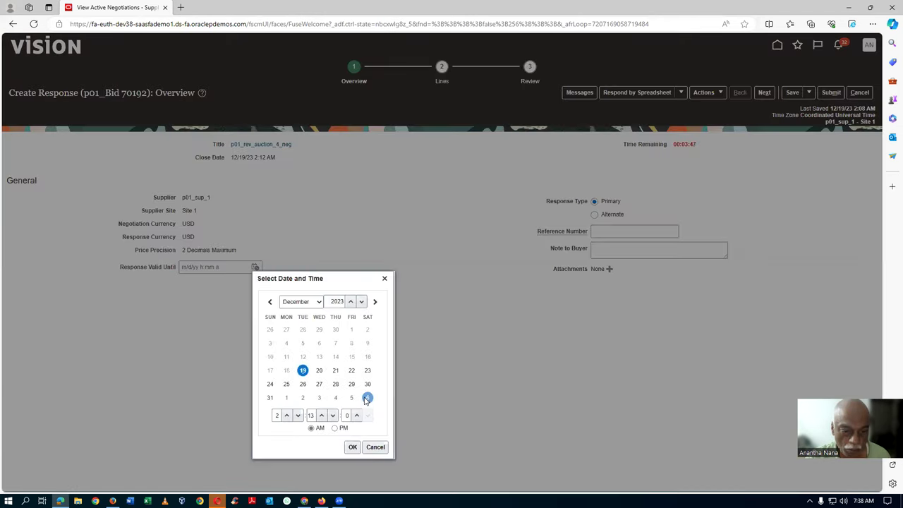
pyautogui.click(352, 399)
pyautogui.click(353, 446)
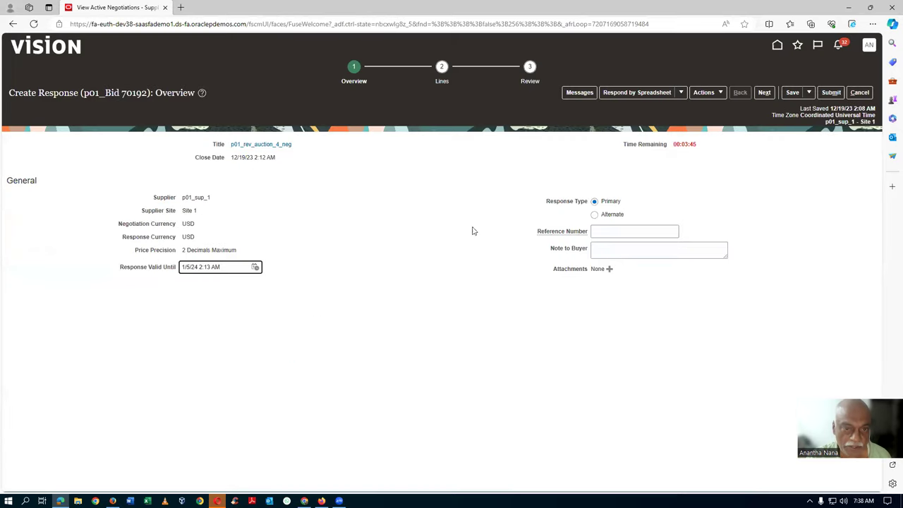
# On the response's Lines page, set the response price to 98 and the proxy minimum to 90
pyautogui.click(446, 87)
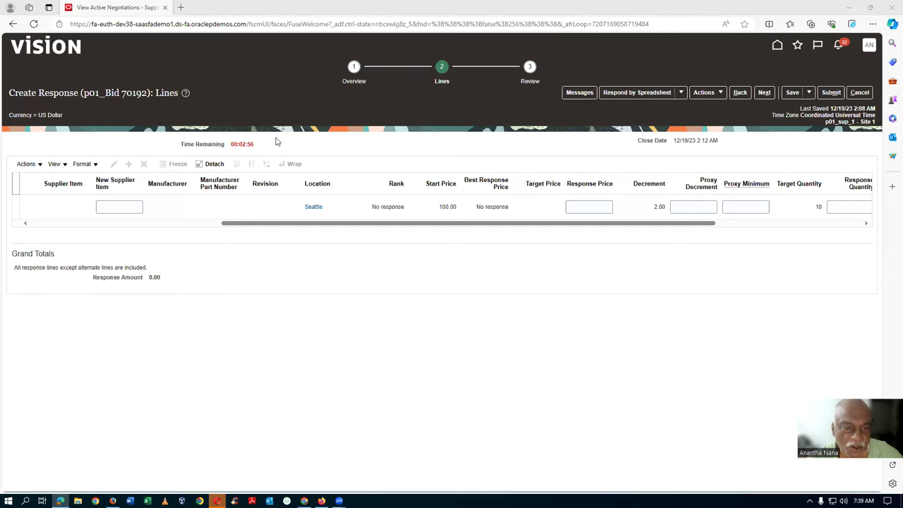
pyautogui.moveTo(307, 225); pyautogui.dragTo(366, 225)
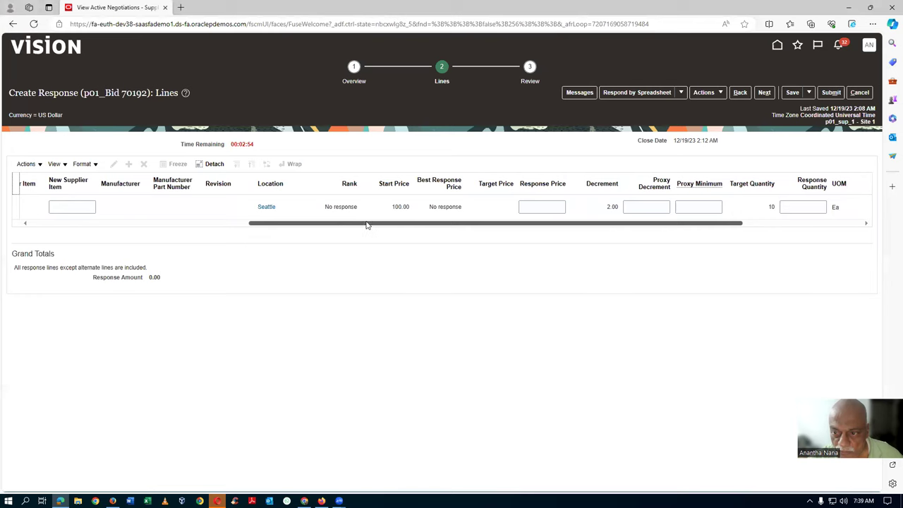
pyautogui.click(462, 206)
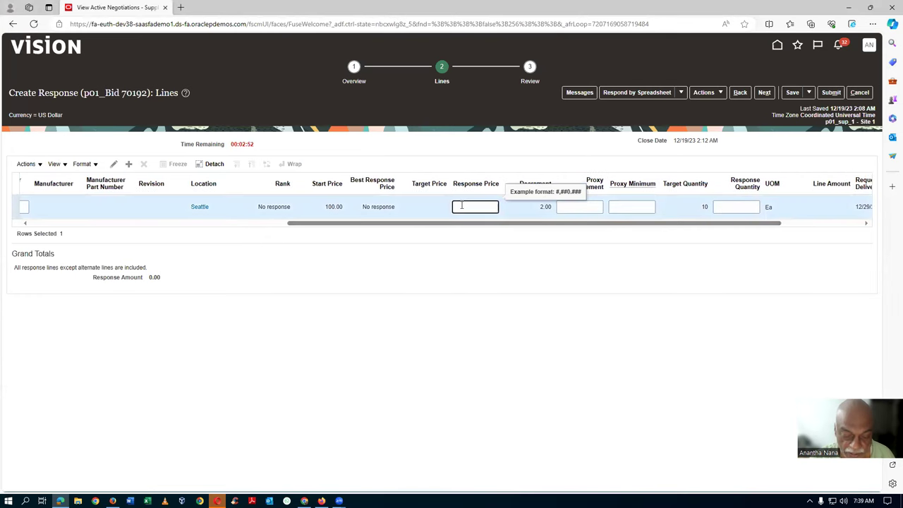
pyautogui.write('98')
pyautogui.press('Tab')
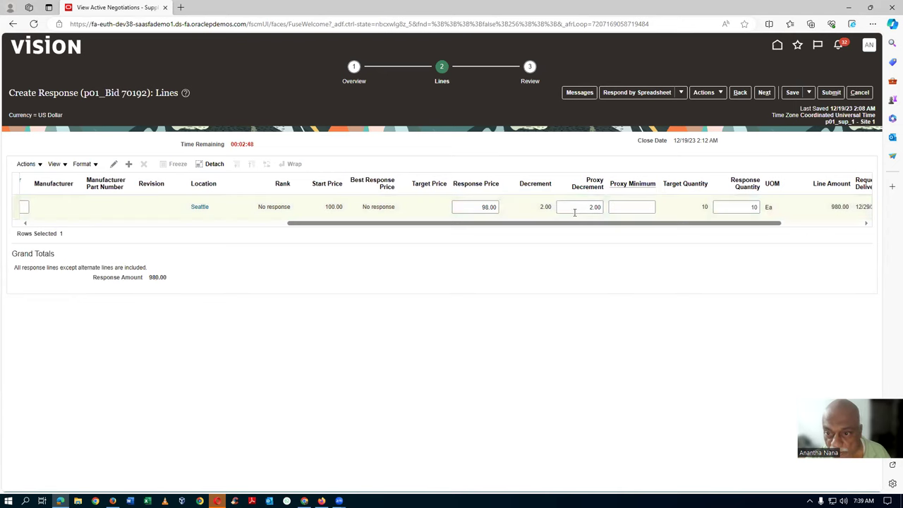
pyautogui.click(629, 207)
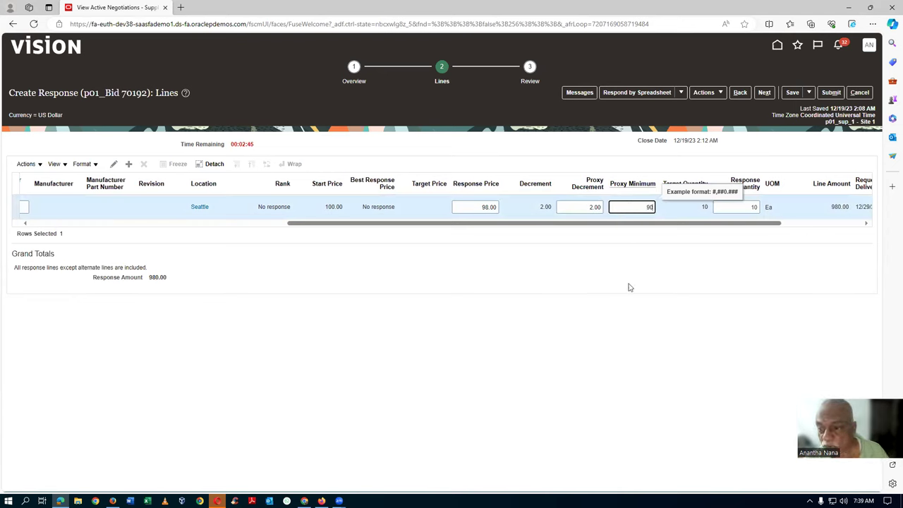
pyautogui.click(629, 323)
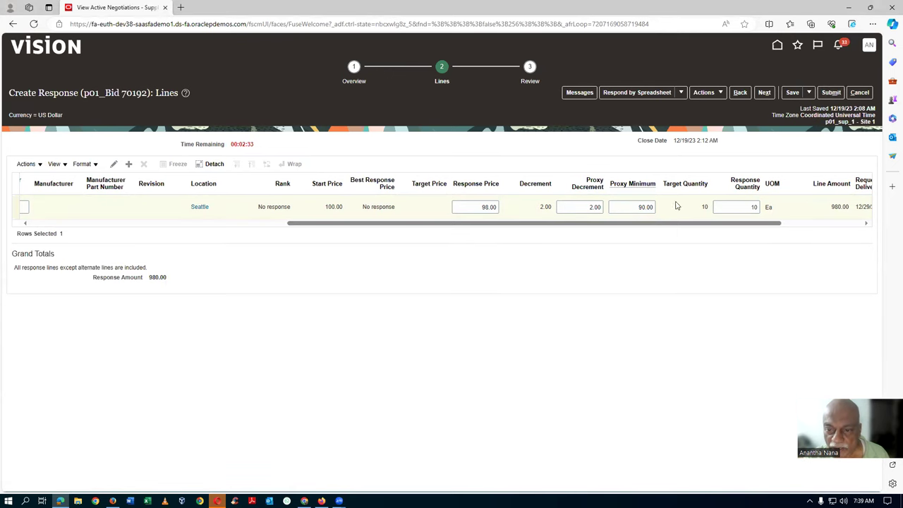
# Set the line's proxy decrement to 3 and submit the response
pyautogui.click(541, 206)
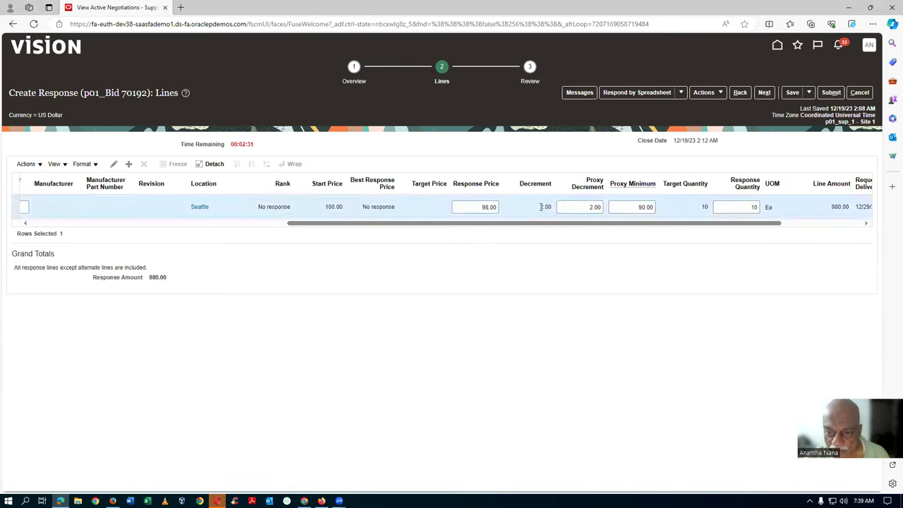
pyautogui.click(603, 145)
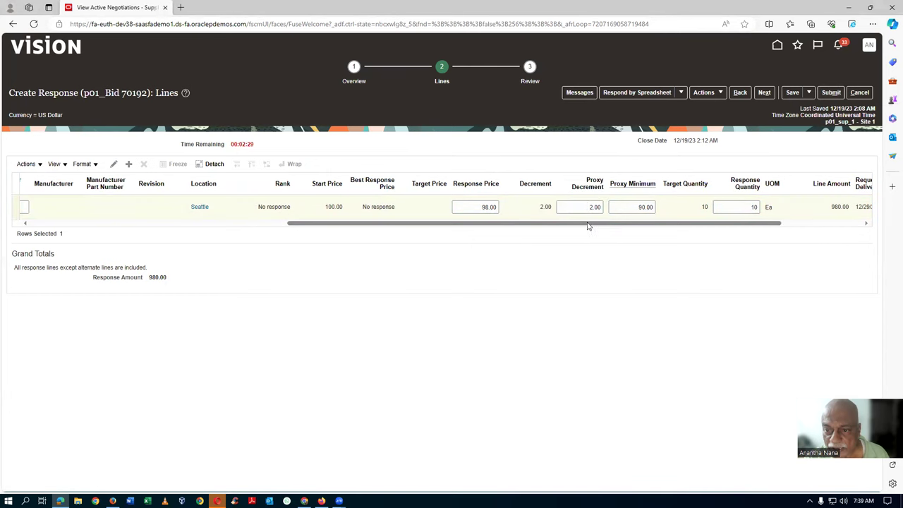
pyautogui.click(587, 207)
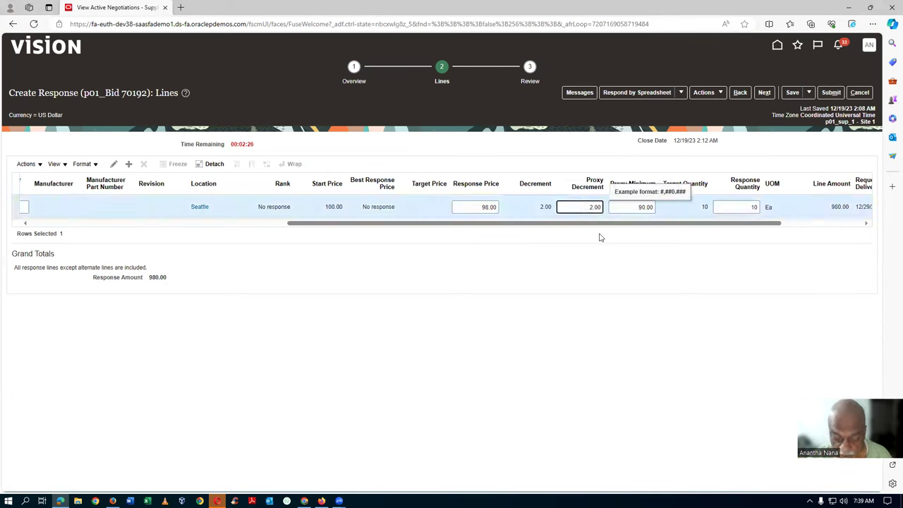
pyautogui.press('Tab')
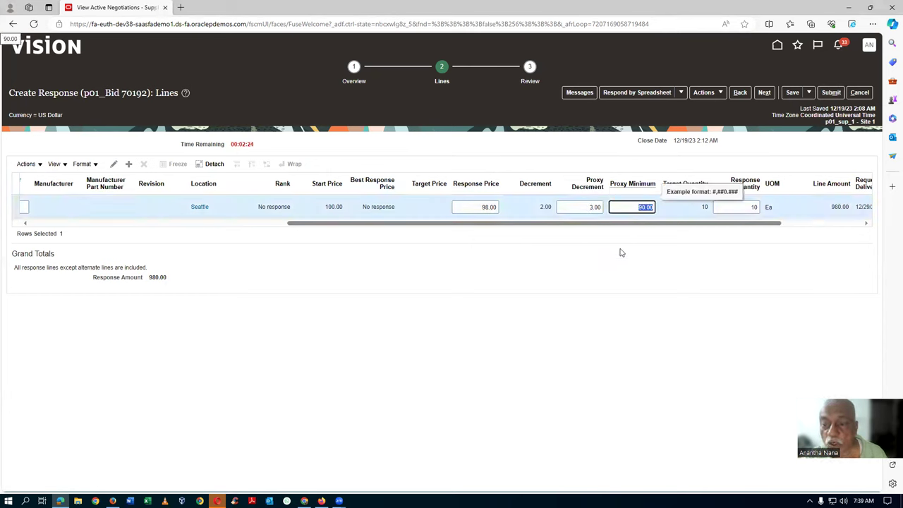
pyautogui.click(618, 261)
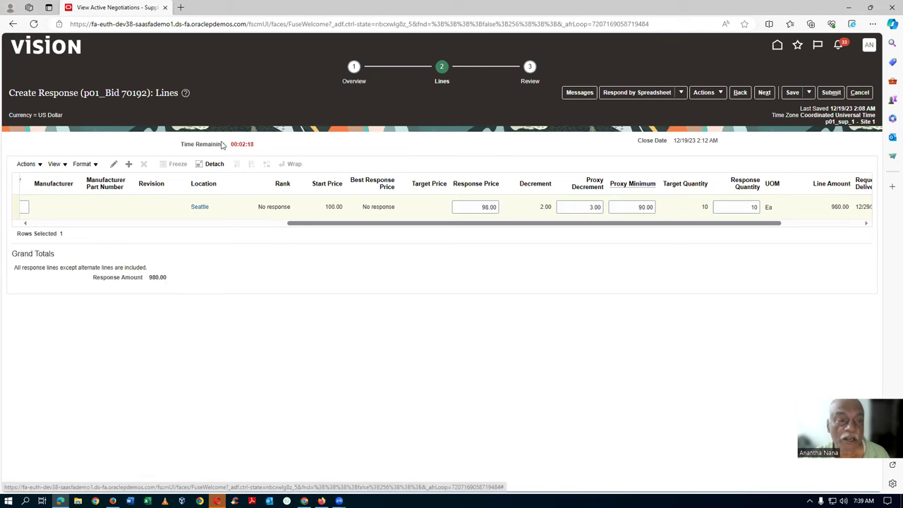
pyautogui.click(832, 93)
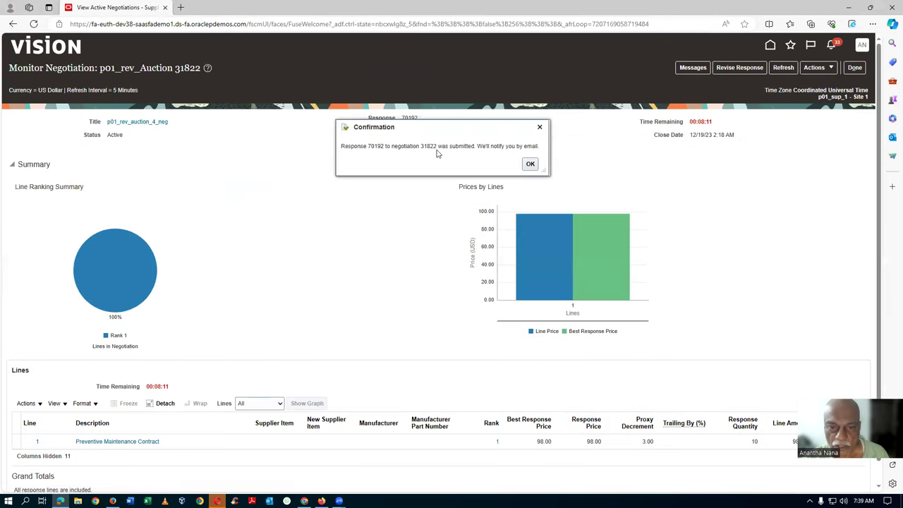
pyautogui.click(528, 164)
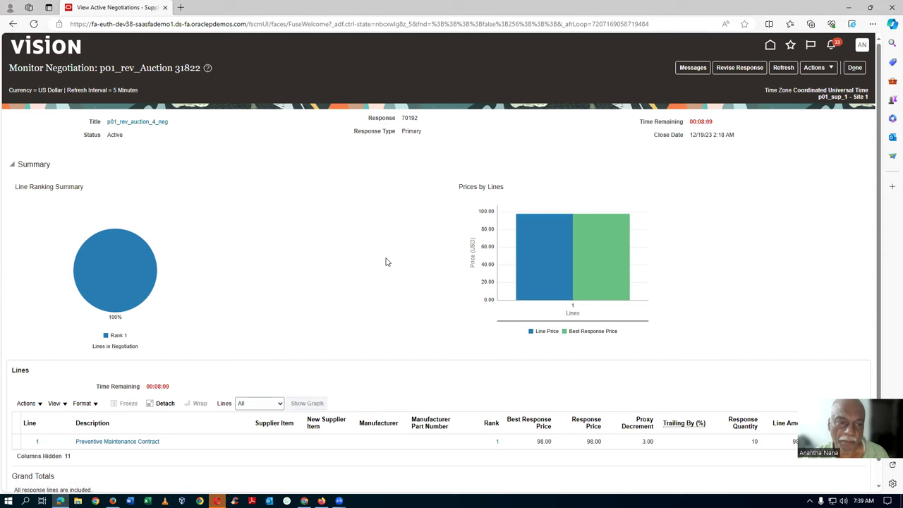
# Switch to the buyer's Chrome window and search the managed negotiations for negotiation 31822
pyautogui.hotkey('alt', 'Tab')
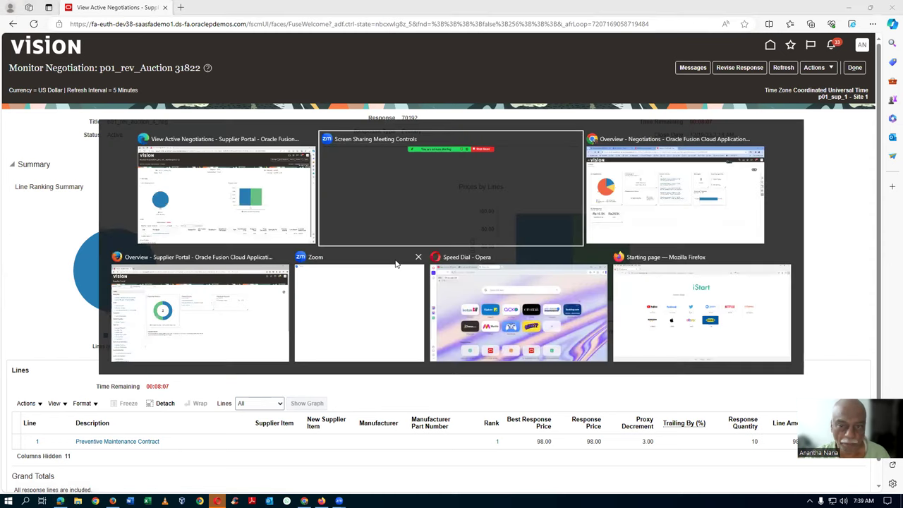
pyautogui.hotkey('alt', 'Tab')
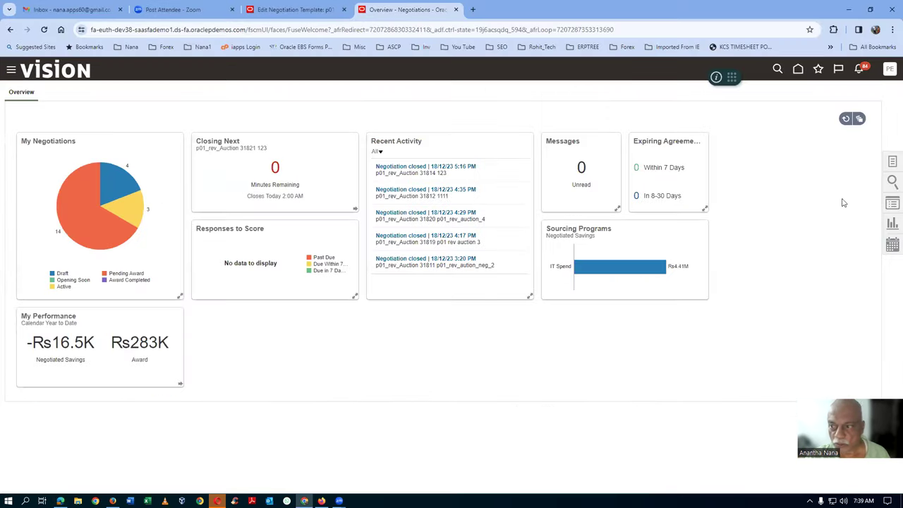
pyautogui.click(892, 161)
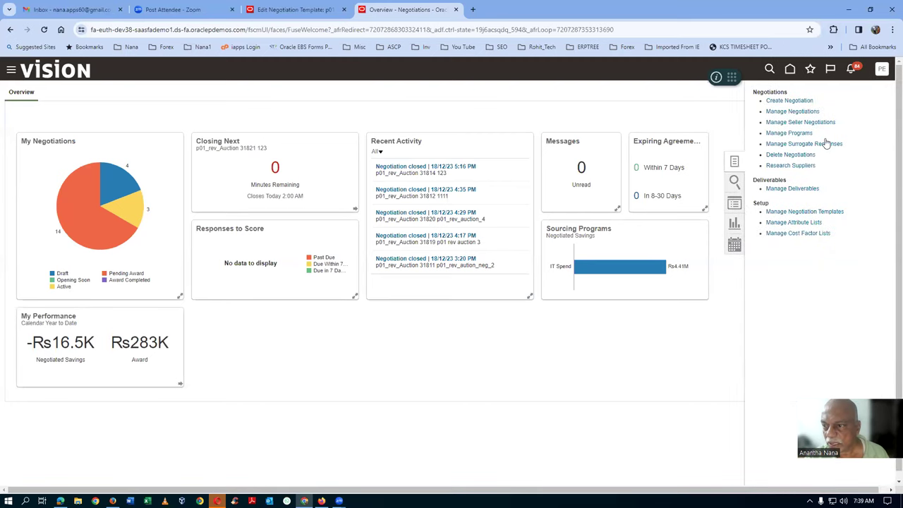
pyautogui.click(800, 114)
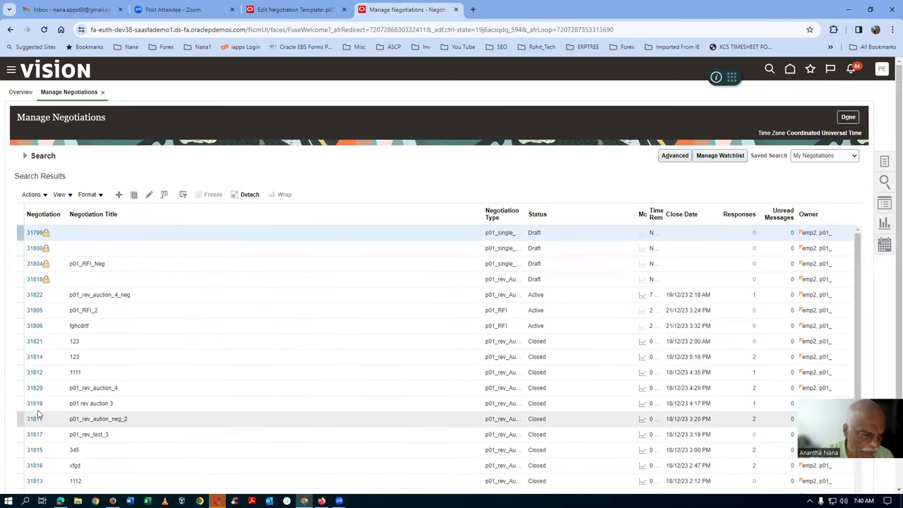
pyautogui.click(24, 155)
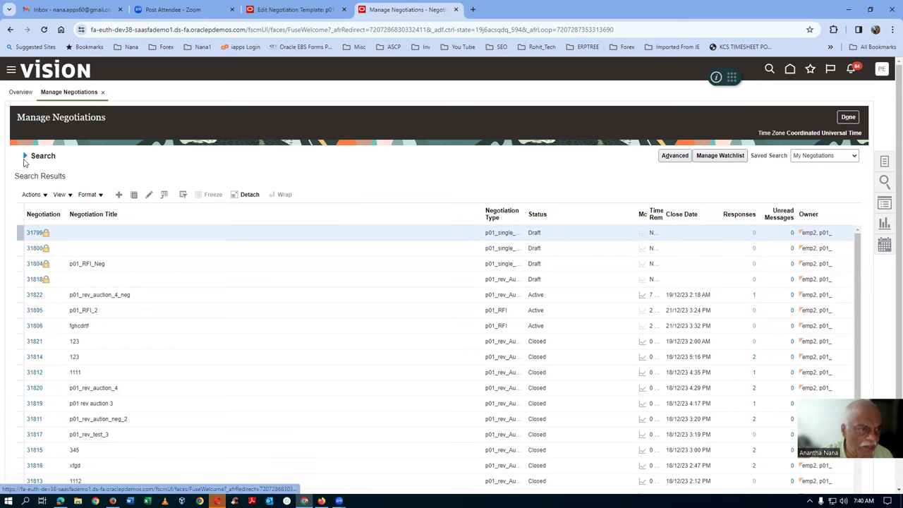
pyautogui.click(206, 201)
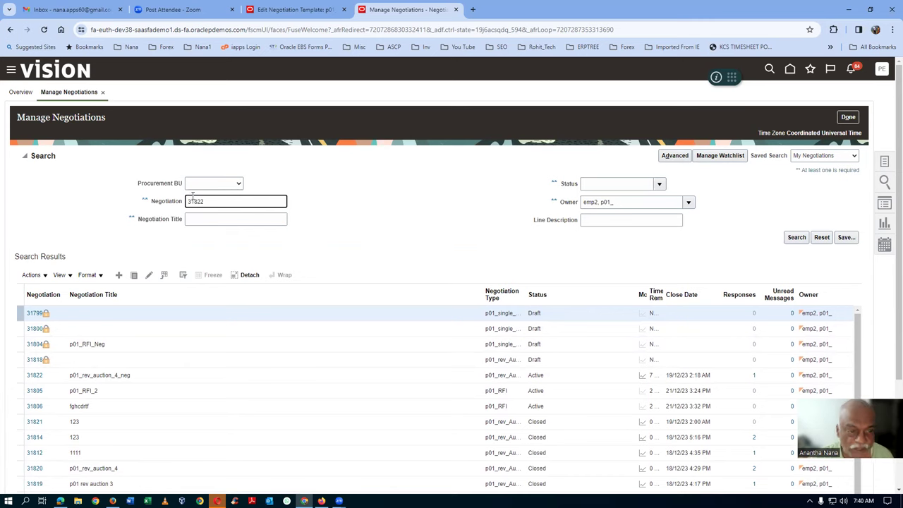
pyautogui.click(797, 237)
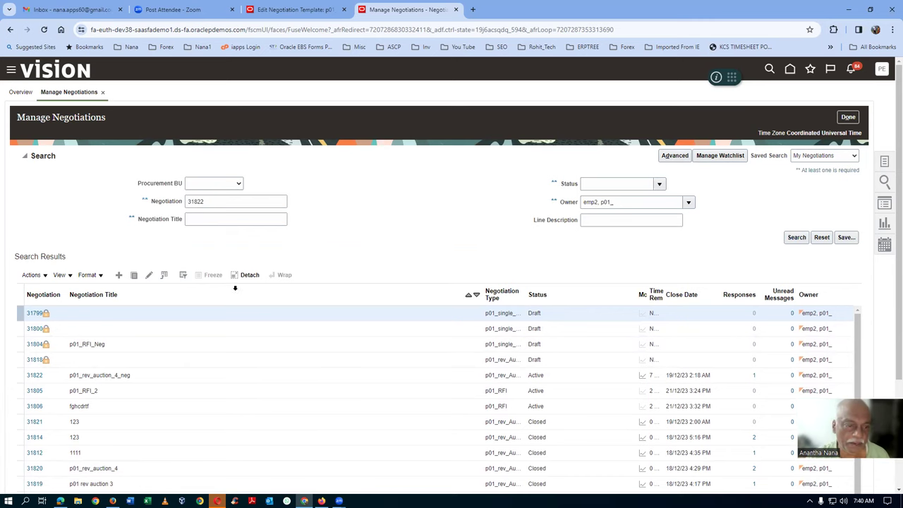
# Open negotiation 31822 and monitor it, checking its analytics and the suppliers' responses
pyautogui.click(33, 234)
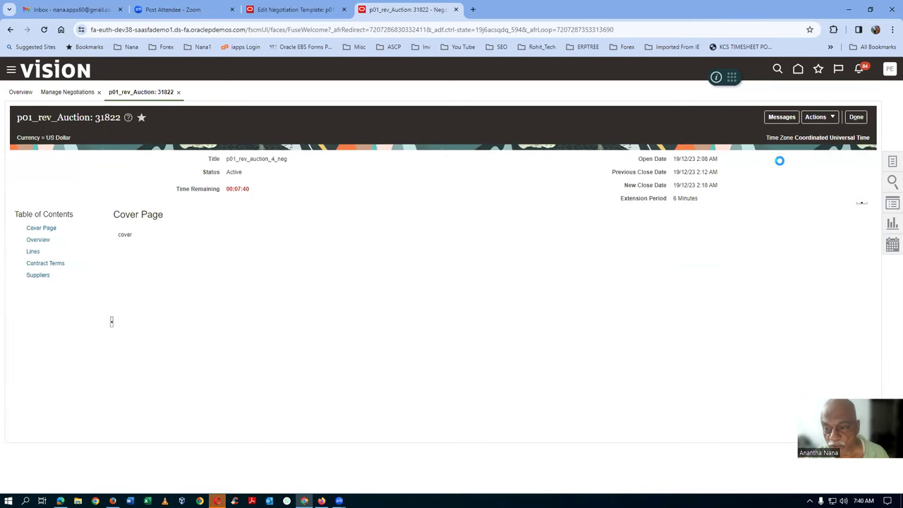
pyautogui.click(815, 118)
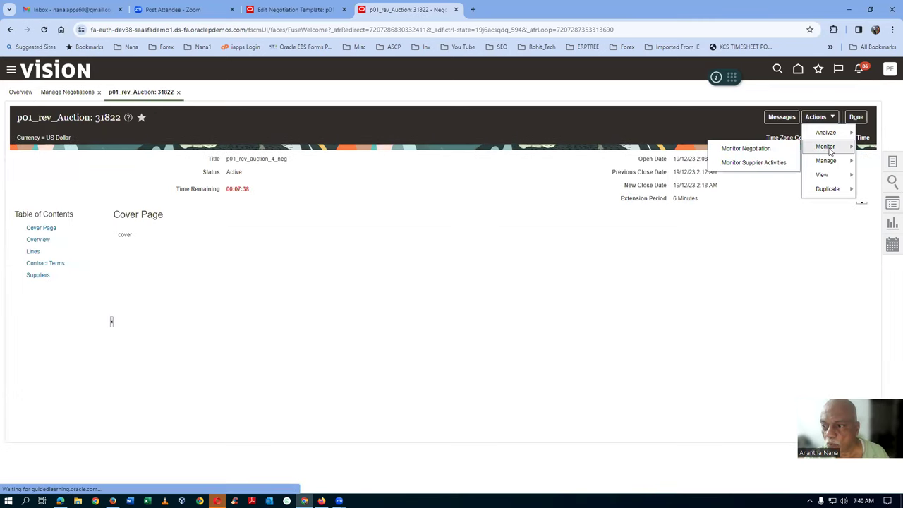
pyautogui.click(719, 148)
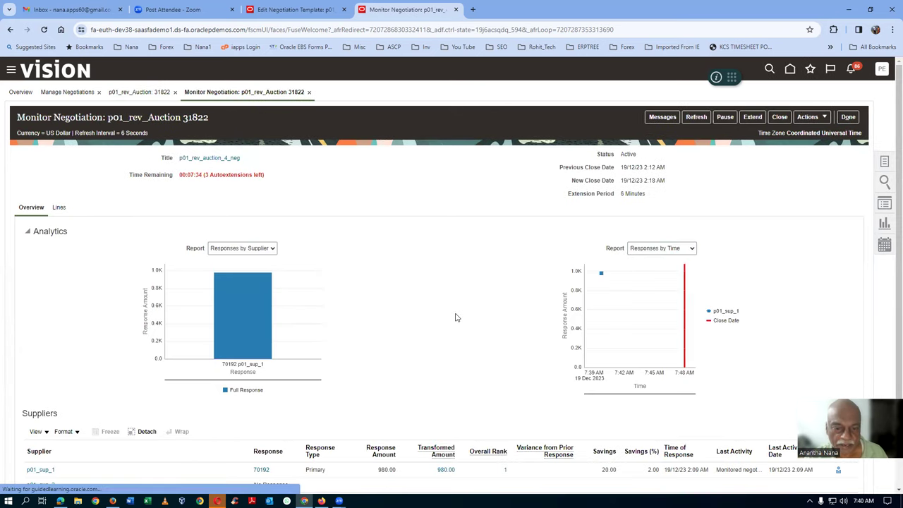
pyautogui.scroll(-2, 455, 316)
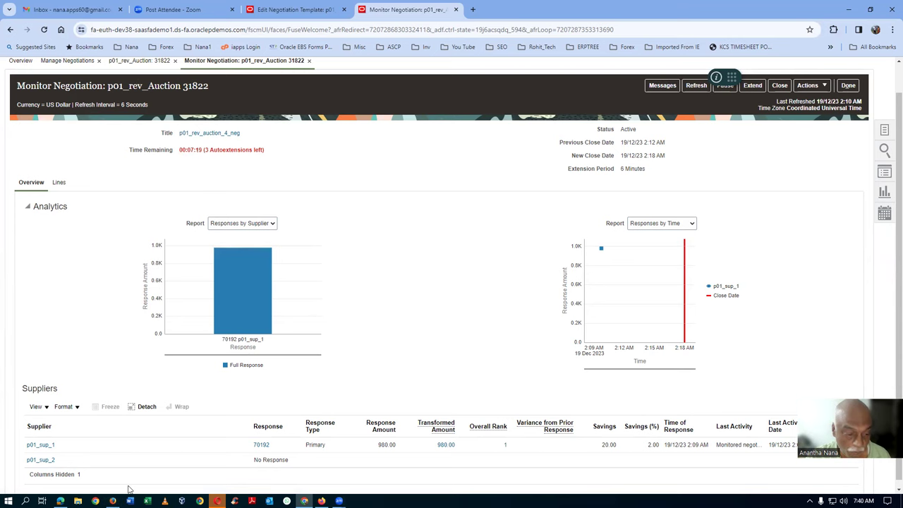
# Switch to the second supplier's portal in Firefox and open p01_rev_auction_4_neg from the active negotiations
pyautogui.click(112, 500)
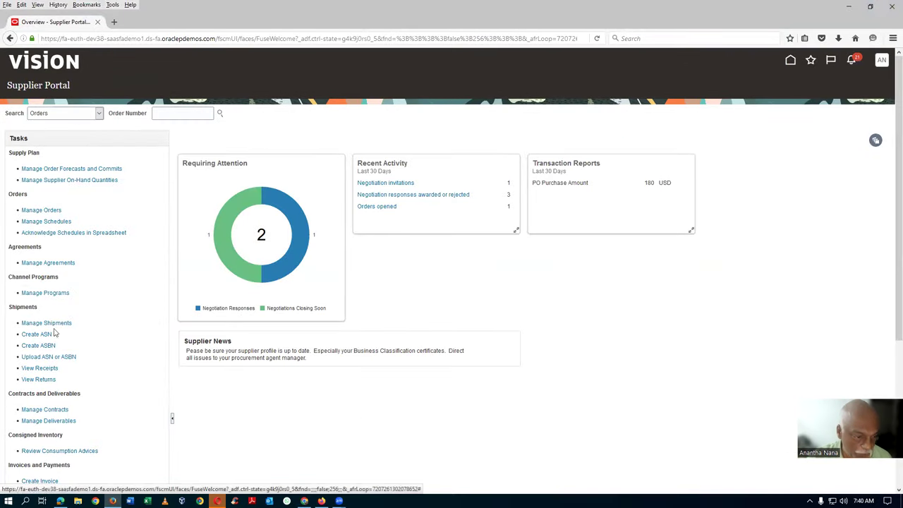
pyautogui.scroll(-2, 69, 395)
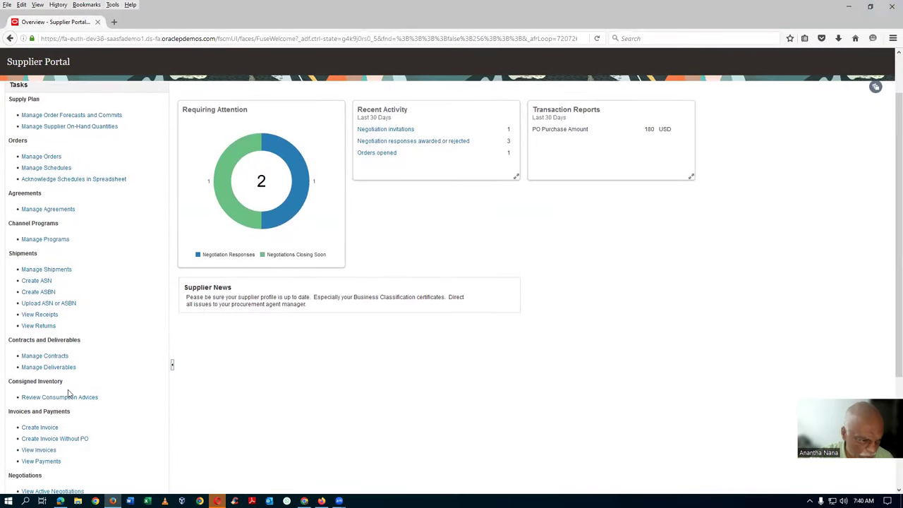
pyautogui.scroll(-4, 68, 395)
pyautogui.click(66, 384)
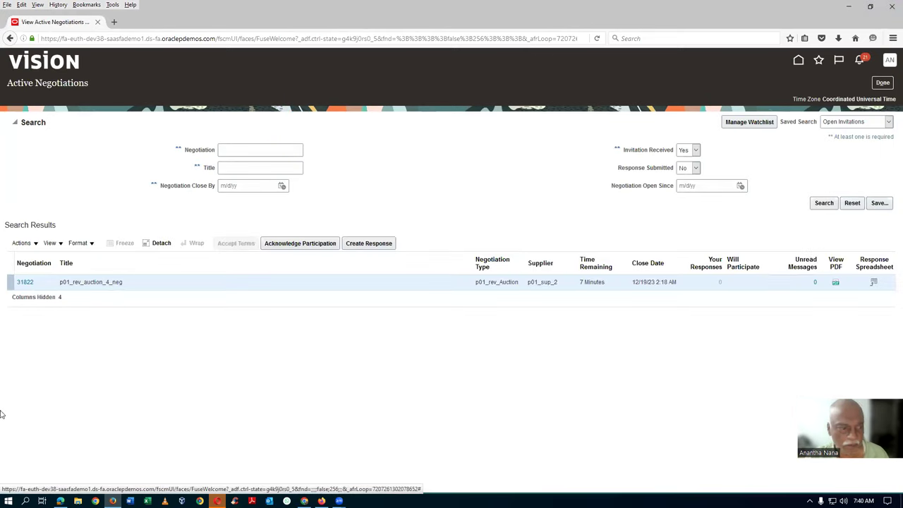
pyautogui.click(25, 282)
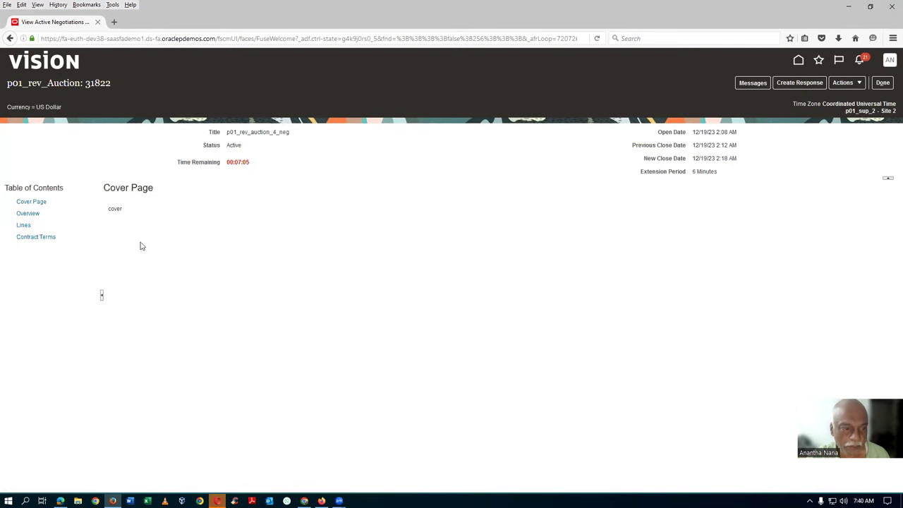
# Create a response to the negotiation for p01_sup_2, valid until 12/29/23 2:19 AM
pyautogui.click(797, 81)
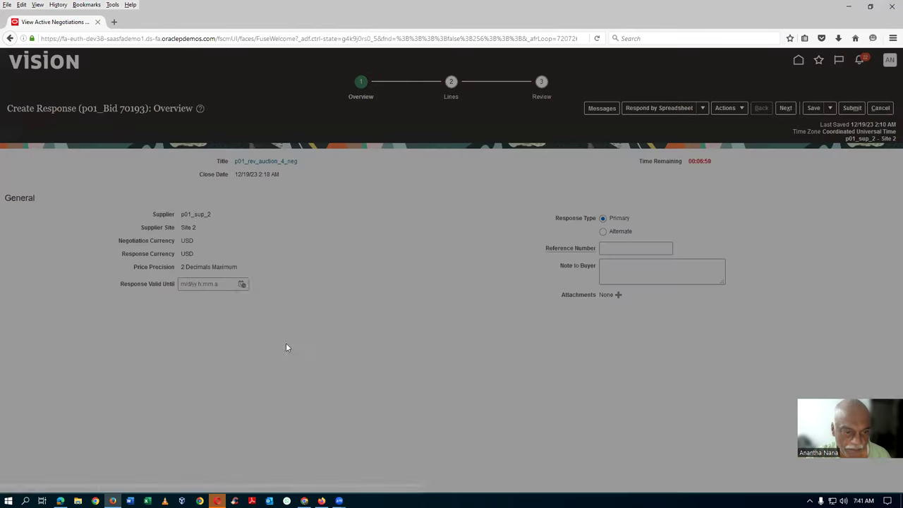
pyautogui.click(337, 402)
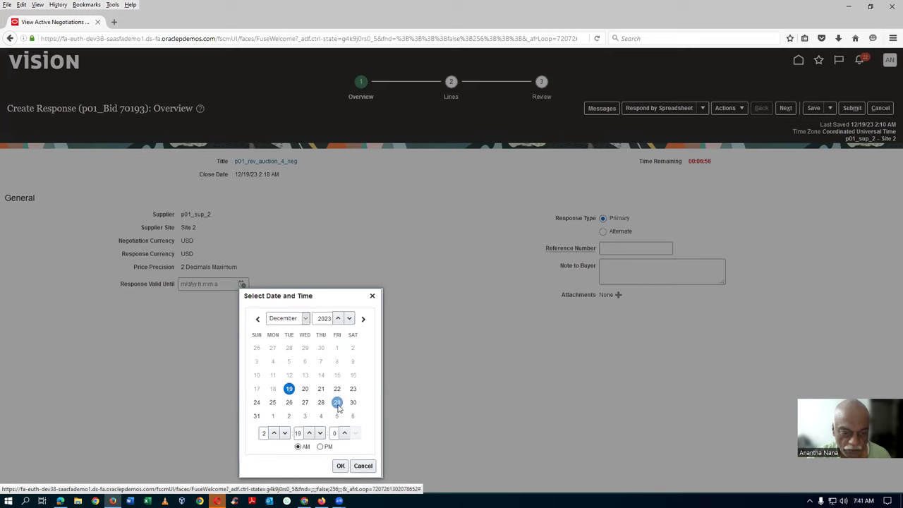
pyautogui.click(341, 466)
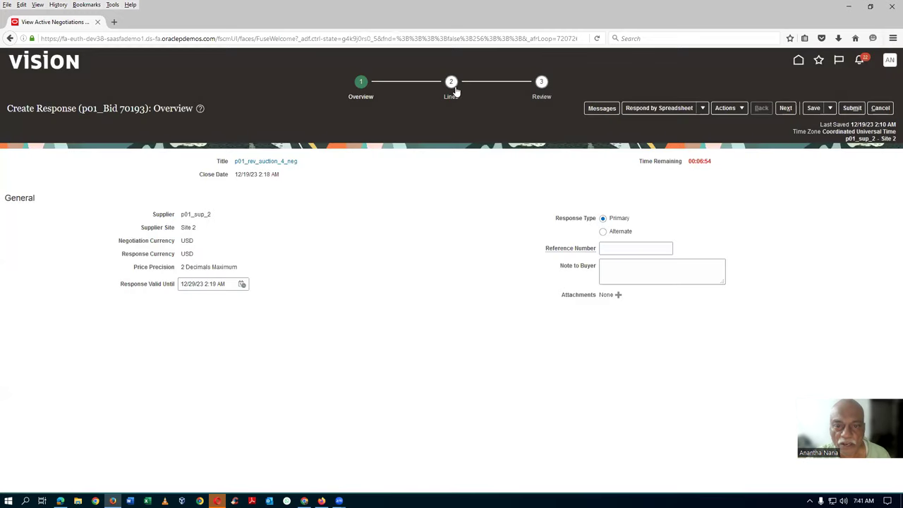
# On the response's Lines page, set the response price of the Preventive Maintenance line to 97
pyautogui.click(452, 90)
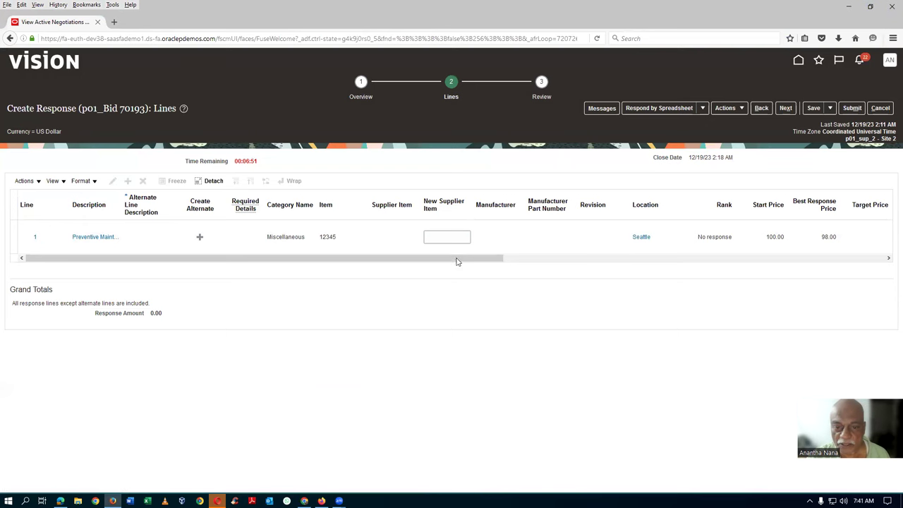
pyautogui.moveTo(455, 259); pyautogui.dragTo(633, 260)
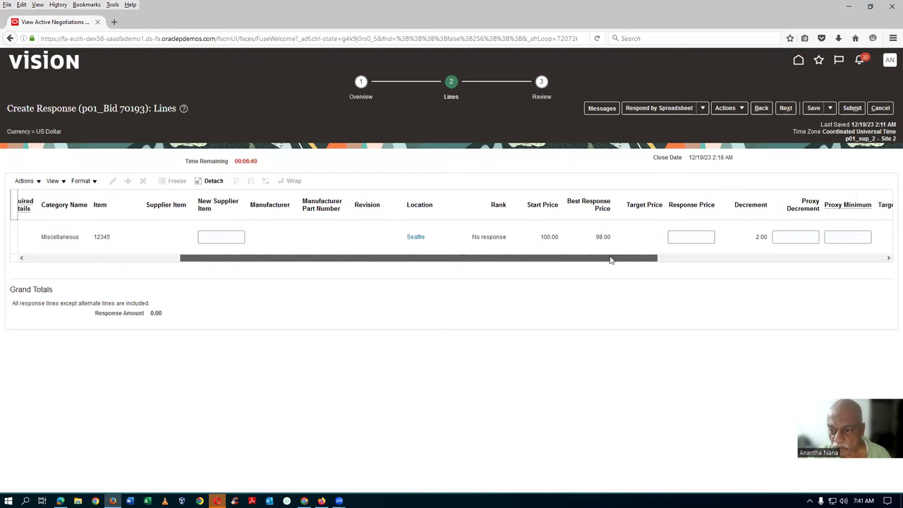
pyautogui.click(679, 234)
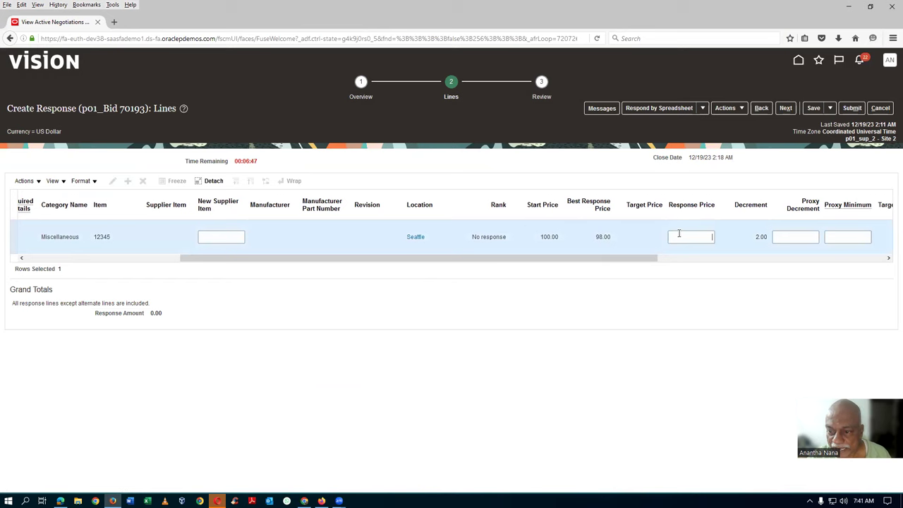
pyautogui.write('97')
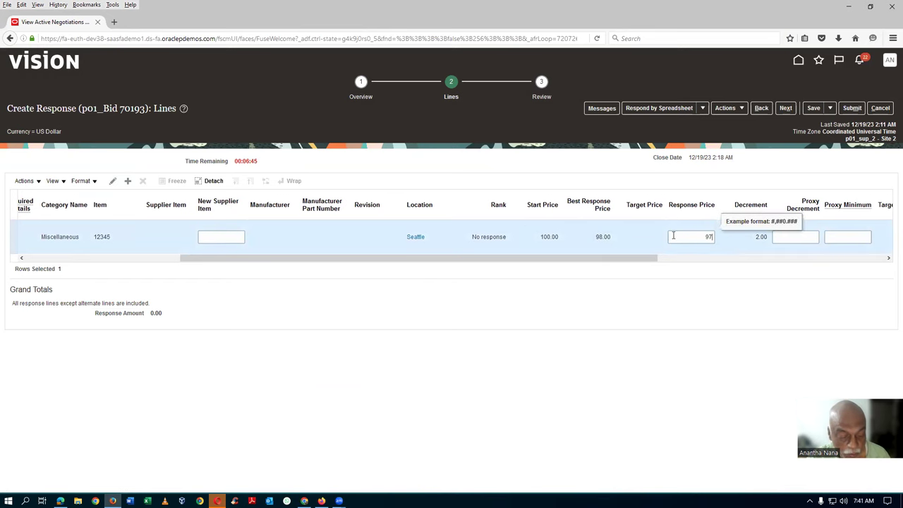
# Try a proxy decrement of 2 on the response line and clear the value again
pyautogui.press('Tab')
pyautogui.write('2')
pyautogui.press('Tab')
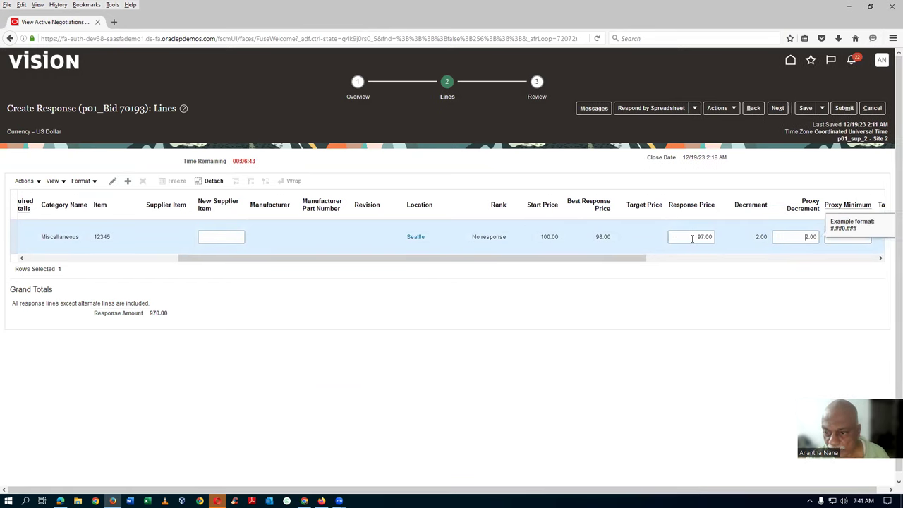
pyautogui.click(692, 238)
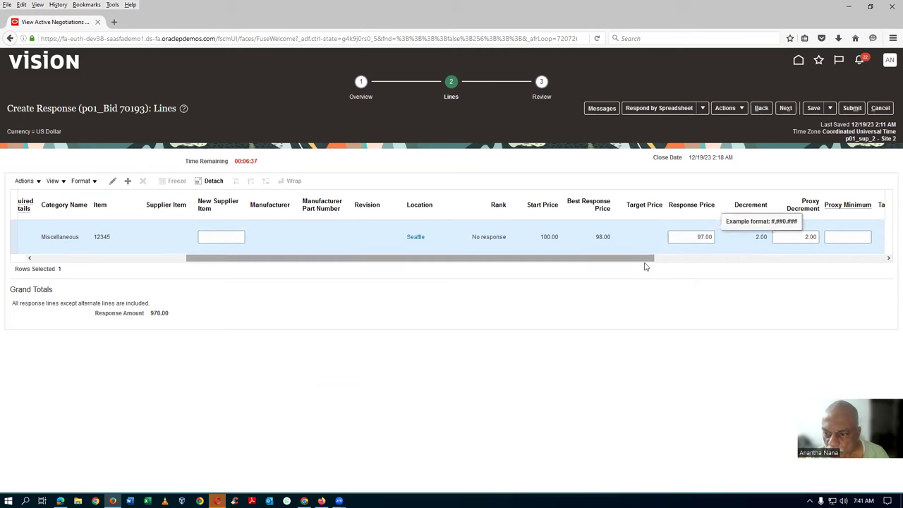
pyautogui.moveTo(645, 262); pyautogui.dragTo(687, 266)
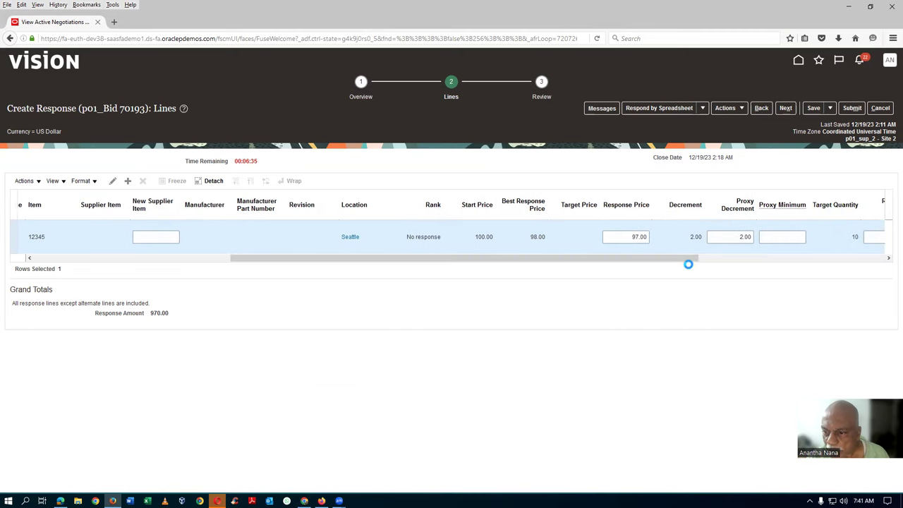
pyautogui.moveTo(714, 237); pyautogui.dragTo(765, 237)
pyautogui.press('Delete')
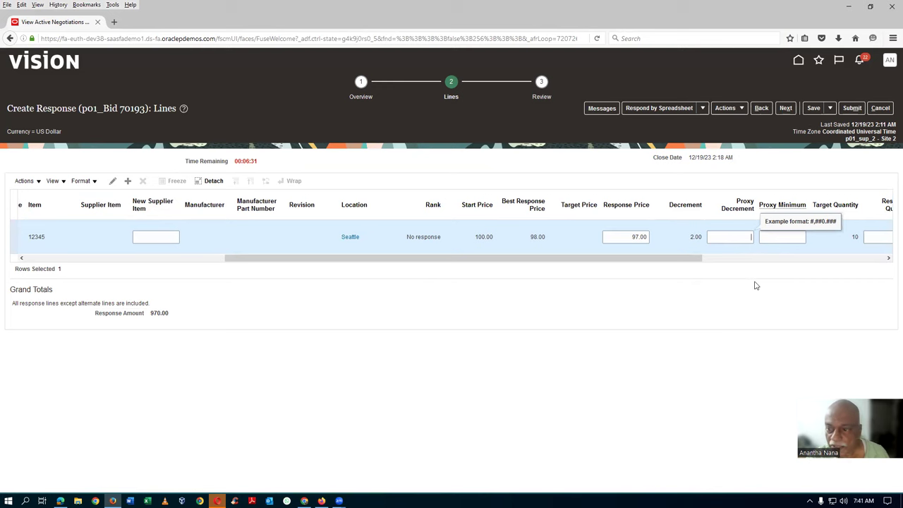
# Check the line's entries and submit the p01_sup_2 response without proxy bidding values
pyautogui.click(627, 260)
pyautogui.moveTo(690, 261); pyautogui.dragTo(729, 262)
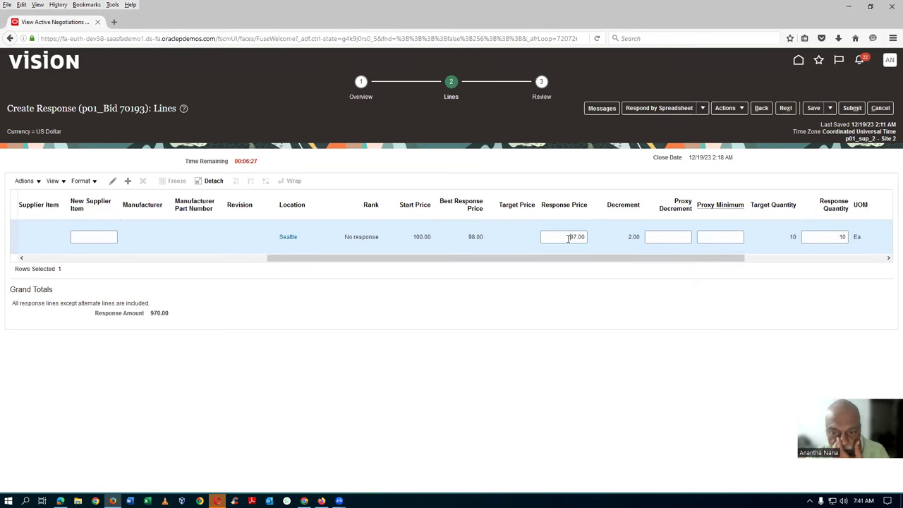
pyautogui.click(569, 238)
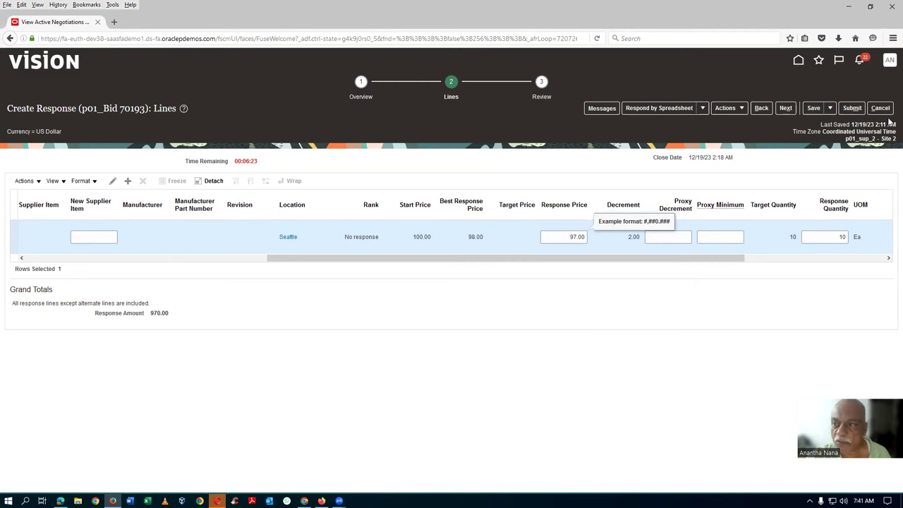
pyautogui.click(852, 108)
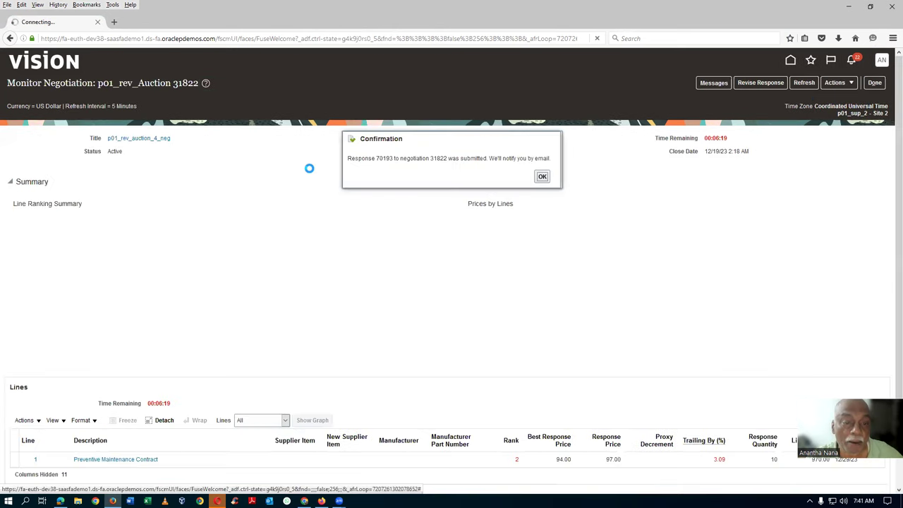
pyautogui.click(542, 177)
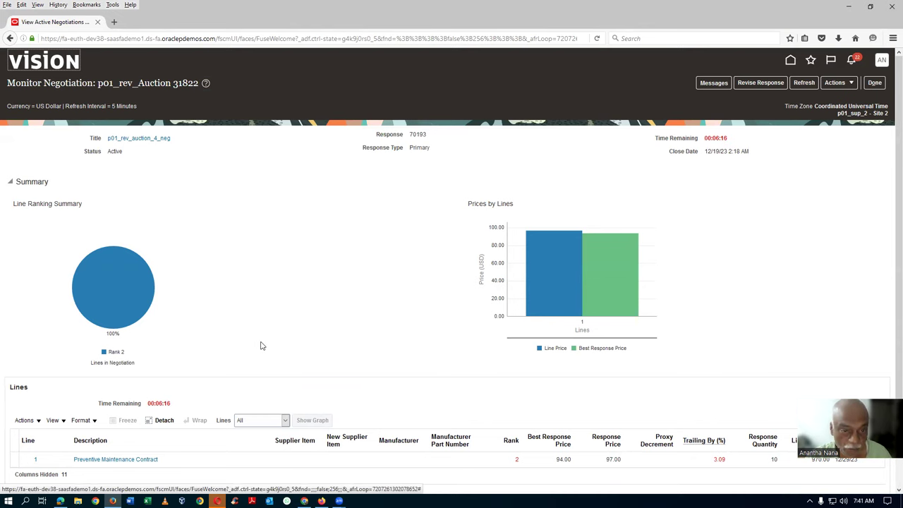
# Switch back to the buyer's Chrome window and refresh the negotiation monitor to compare both suppliers' responses
pyautogui.hotkey('alt', 'Tab')
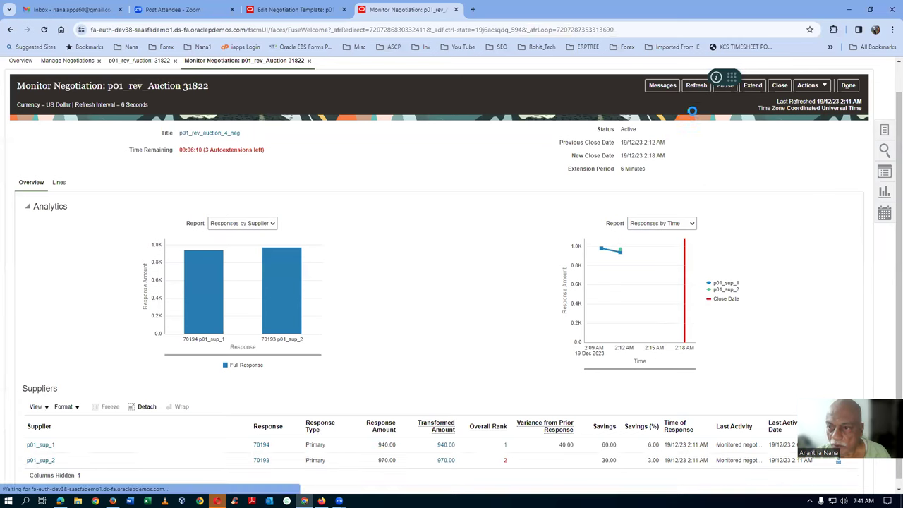
pyautogui.click(696, 86)
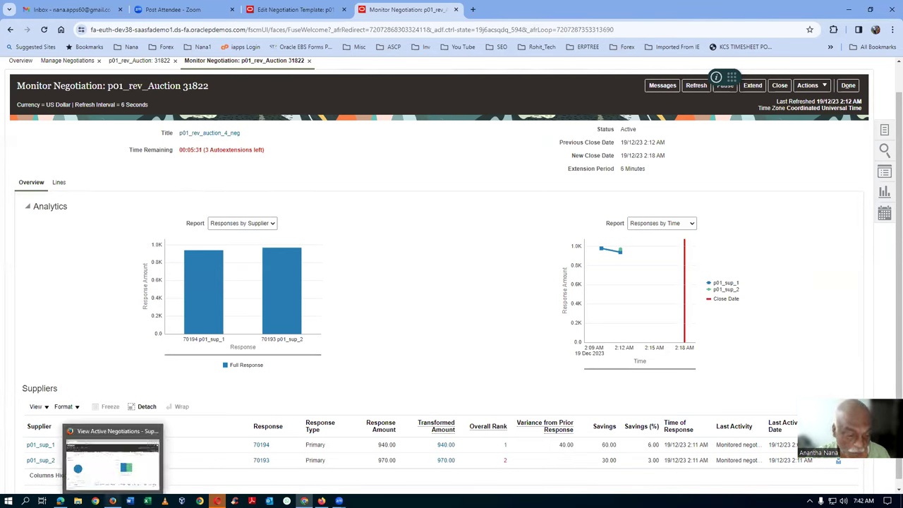
# Switch to supplier p01_sup_2's Firefox window, start revising the response, and set the Preventive Maintenance line's response price to 95
pyautogui.click(112, 501)
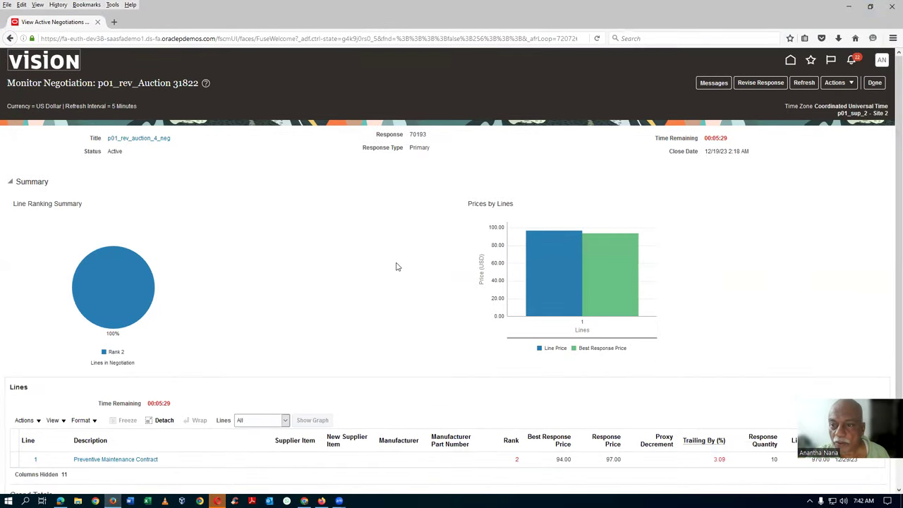
pyautogui.click(774, 84)
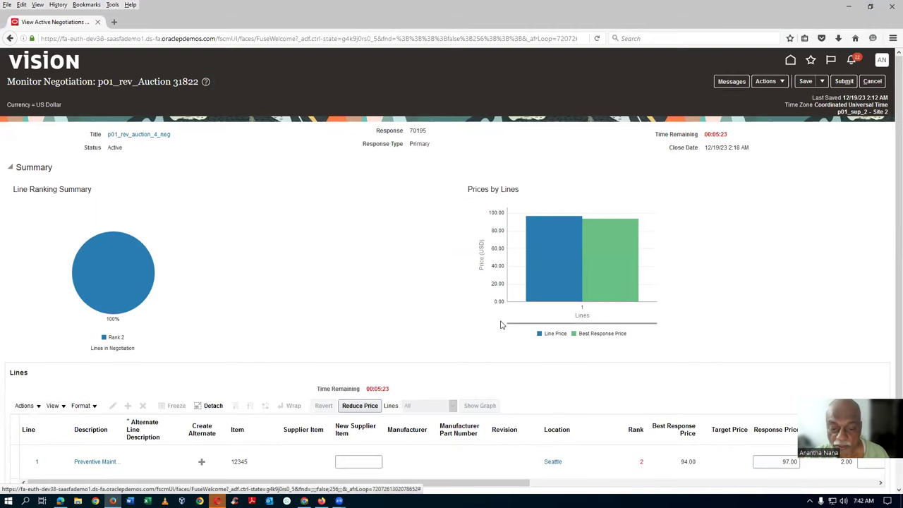
pyautogui.scroll(-2, 501, 324)
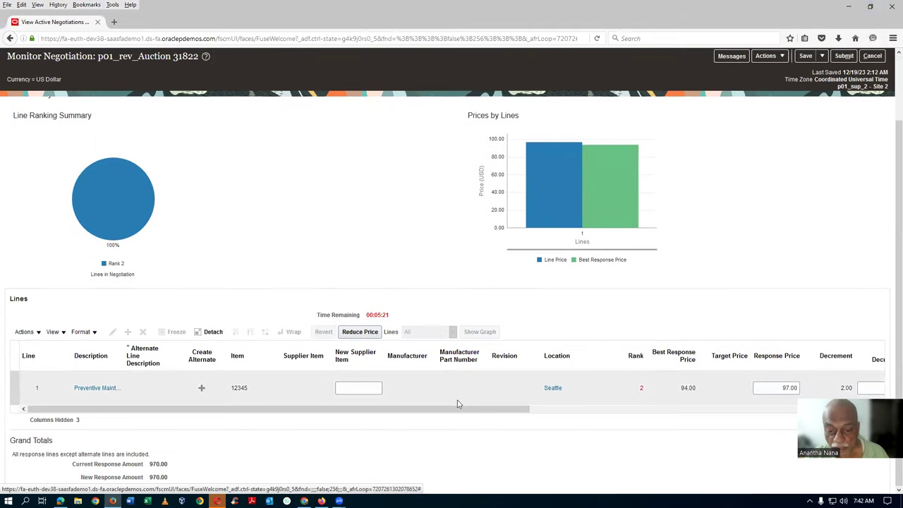
pyautogui.moveTo(458, 409); pyautogui.dragTo(619, 417)
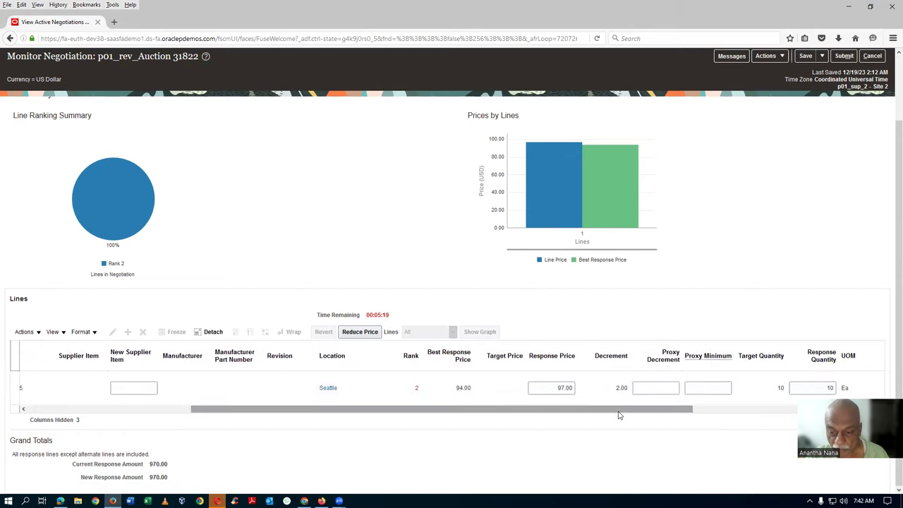
pyautogui.click(543, 400)
pyautogui.click(548, 389)
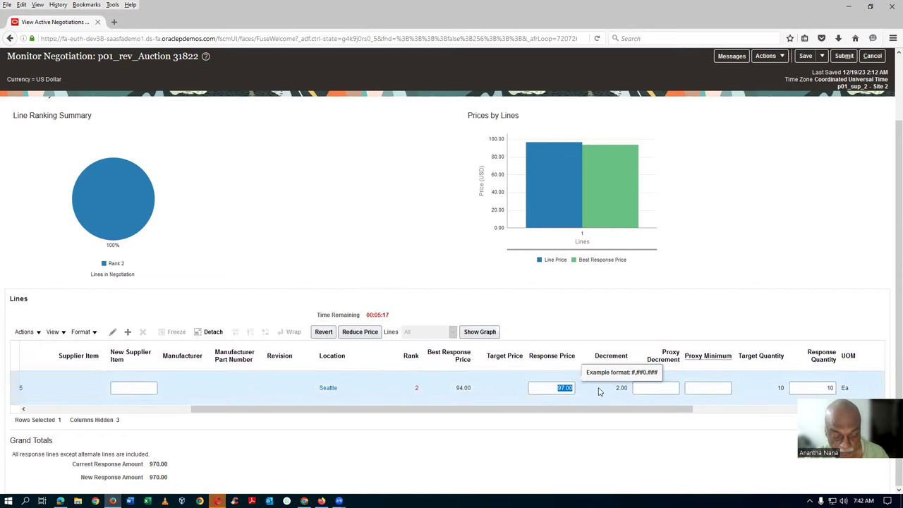
pyautogui.write('9')
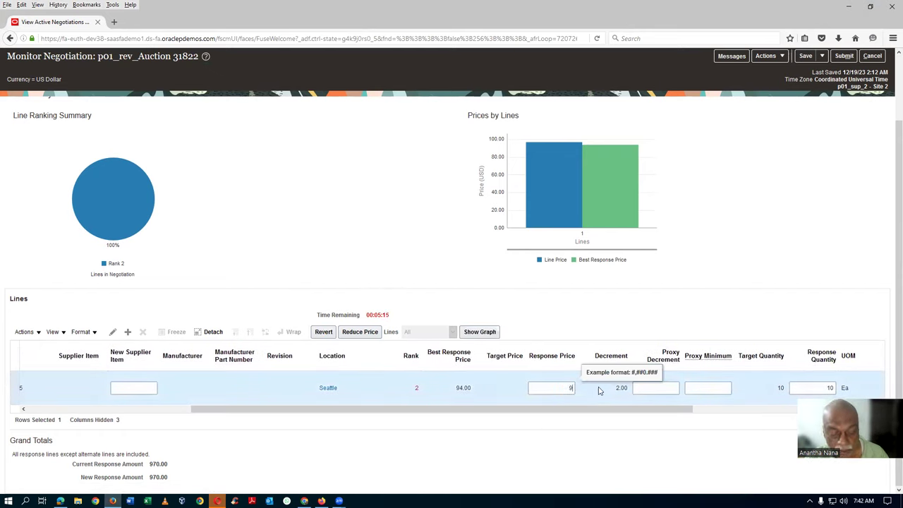
pyautogui.press('Tab')
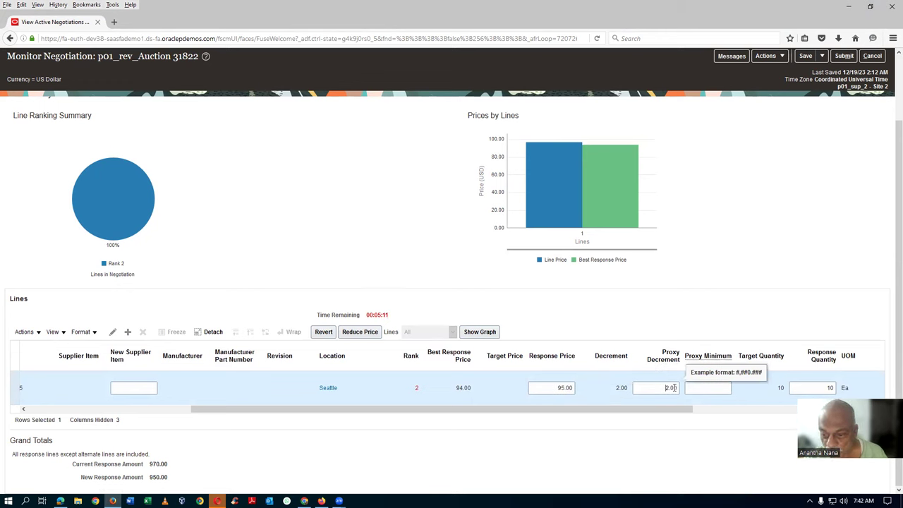
# Clear the line's proxy decrement, leave the proxy minimum blank, and submit the revised p01_sup_2 response
pyautogui.press('BackSpace')
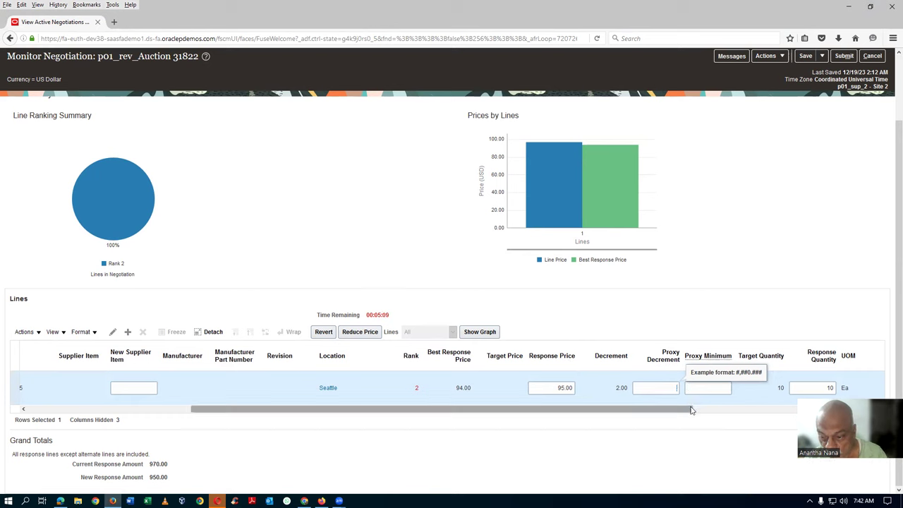
pyautogui.moveTo(666, 412); pyautogui.dragTo(685, 412)
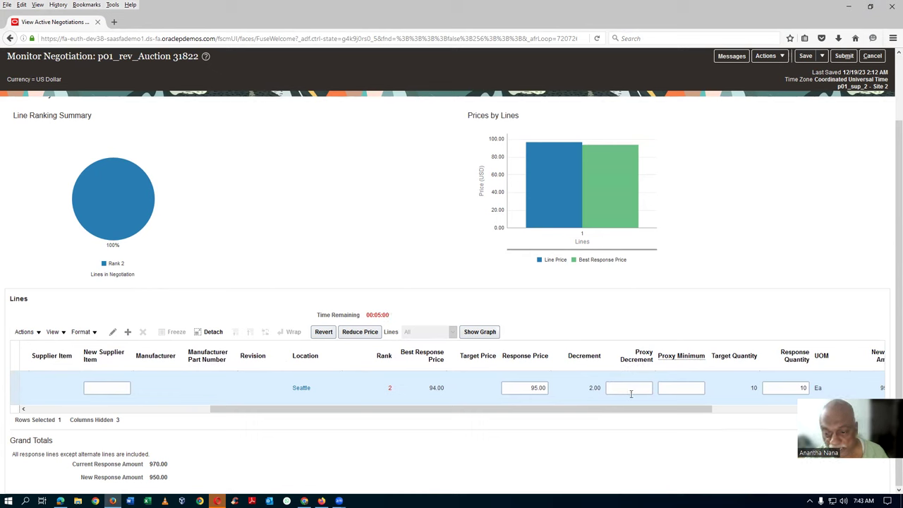
pyautogui.moveTo(625, 411); pyautogui.dragTo(653, 414)
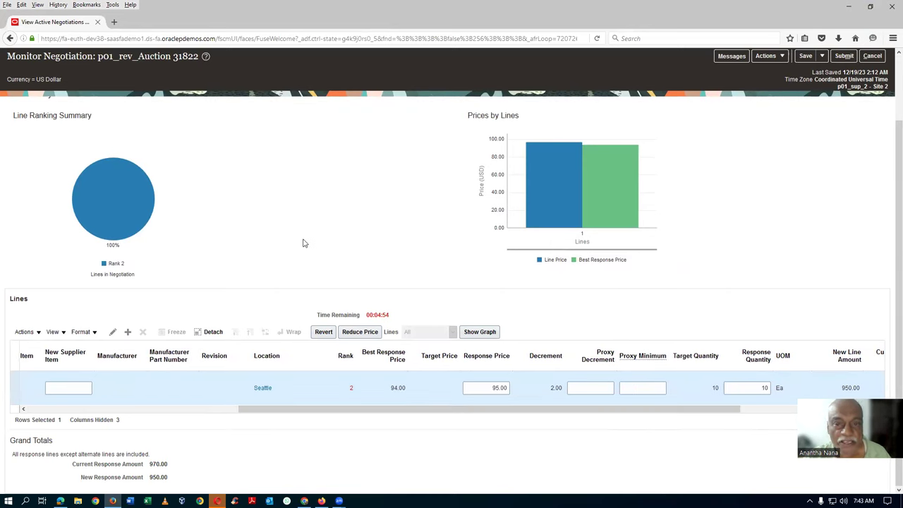
pyautogui.scroll(2, 302, 244)
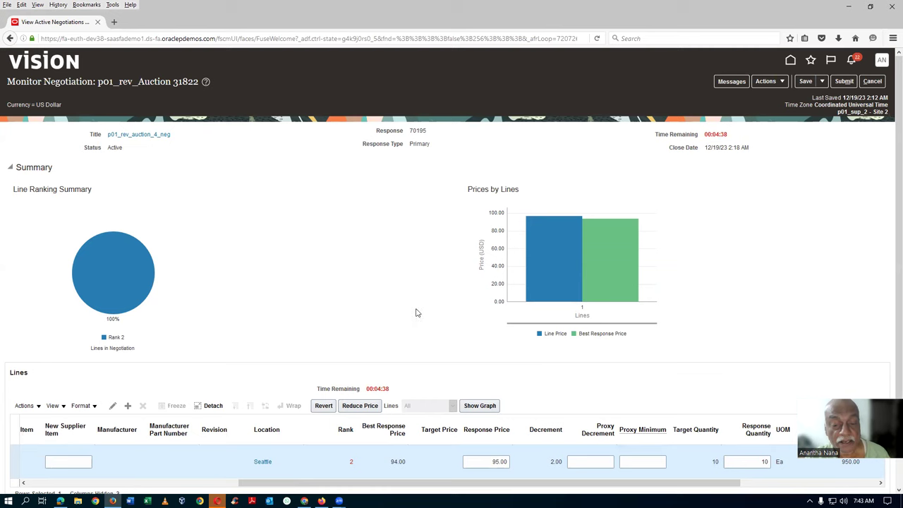
pyautogui.click(851, 80)
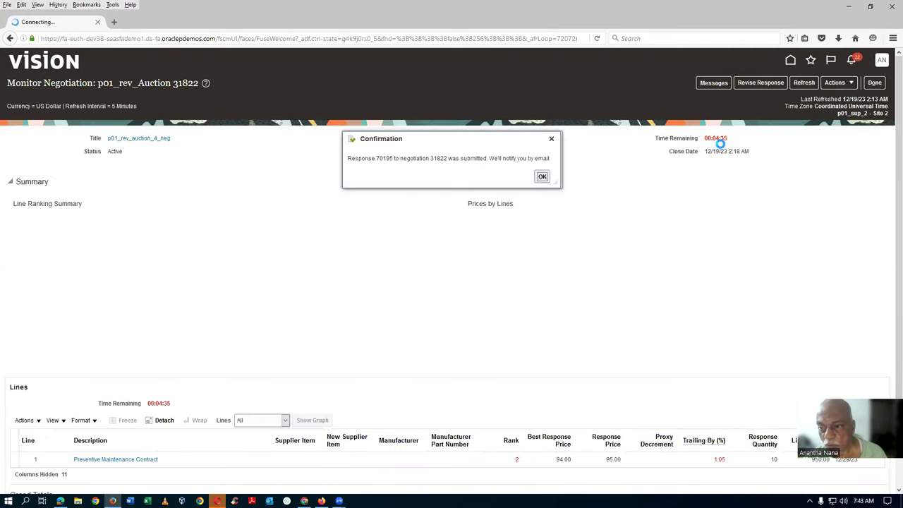
pyautogui.click(540, 177)
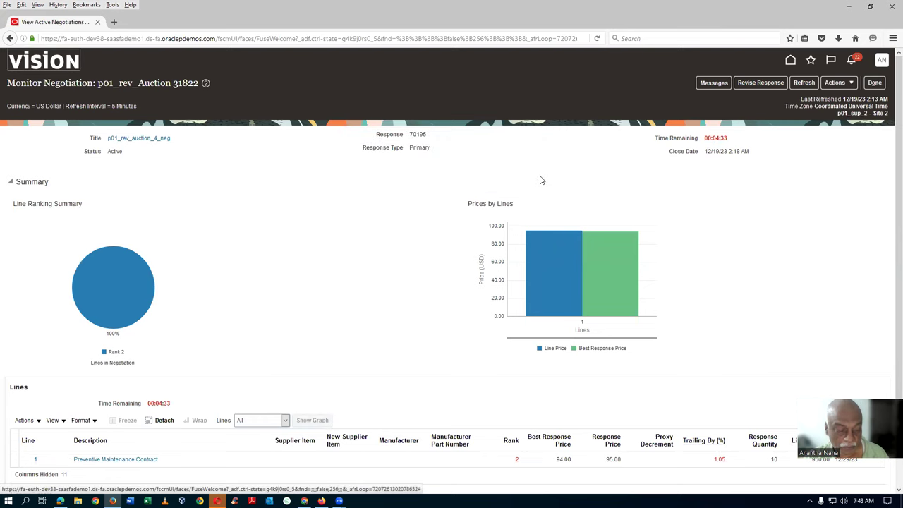
# Switch to the buyer's Chrome window and refresh the negotiation monitor to check both suppliers' amounts and the remaining autoextensions
pyautogui.hotkey('alt', 'Tab')
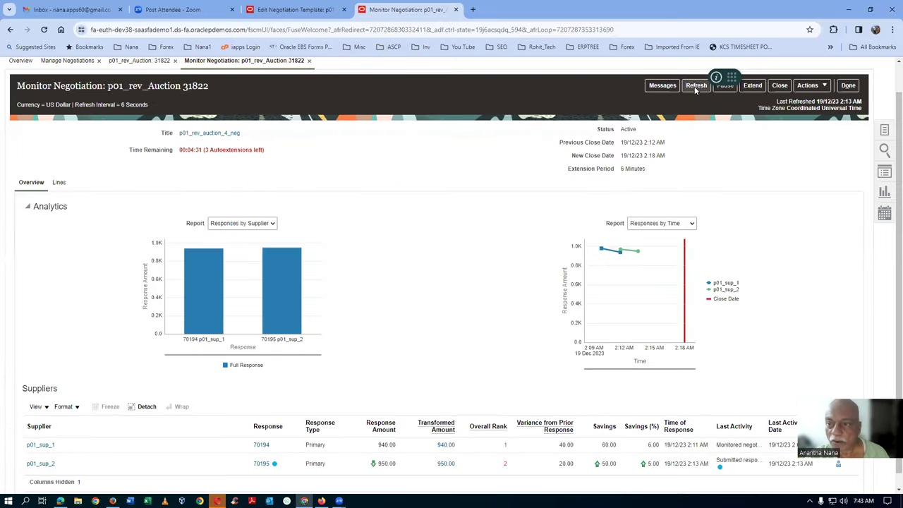
pyautogui.click(696, 85)
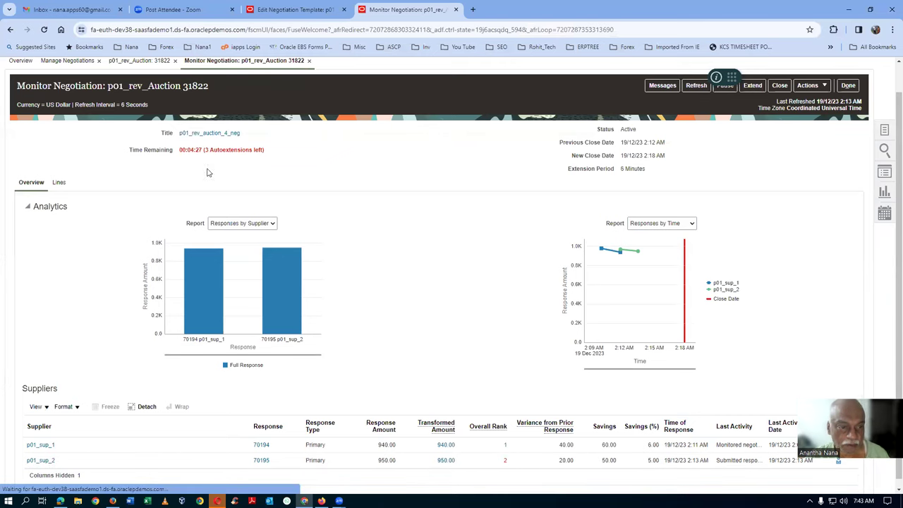
pyautogui.click(699, 85)
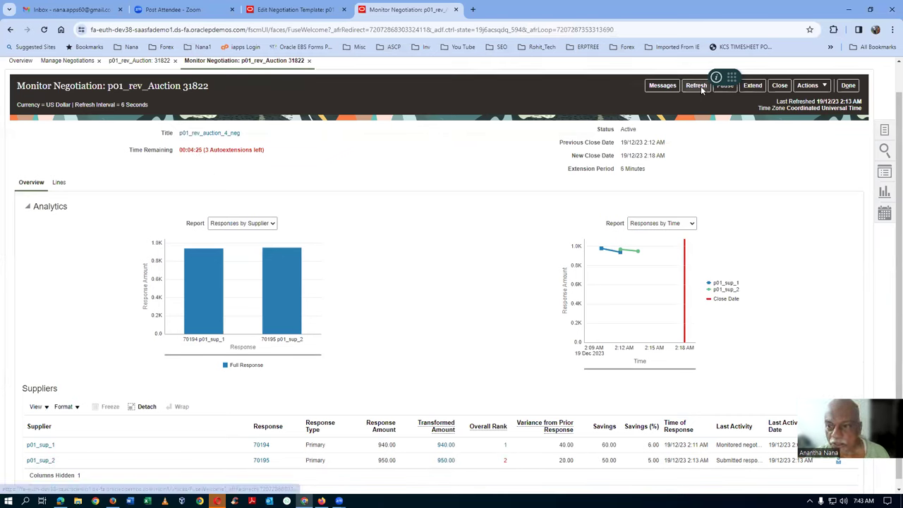
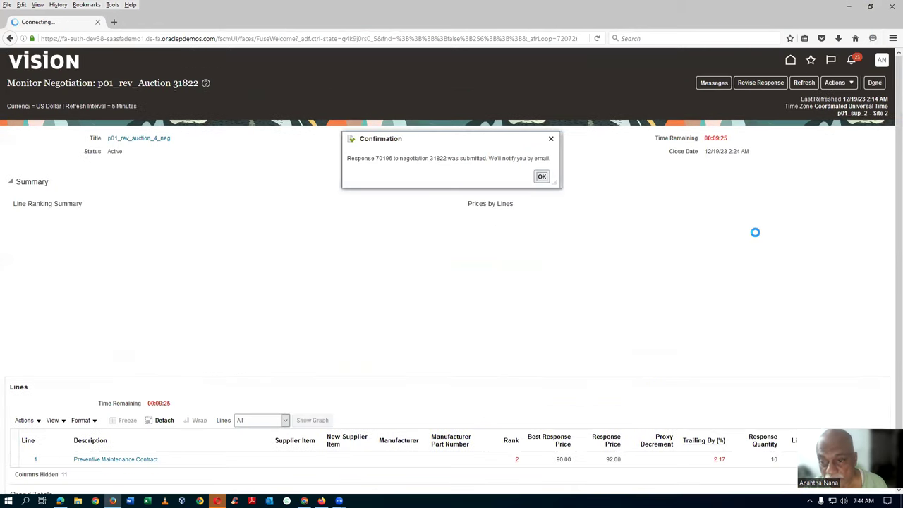
# Close the confirmation of p01_sup_2's 92.00 response and refresh the buyer's monitor in Chrome to check ranks and the new close date
pyautogui.click(541, 175)
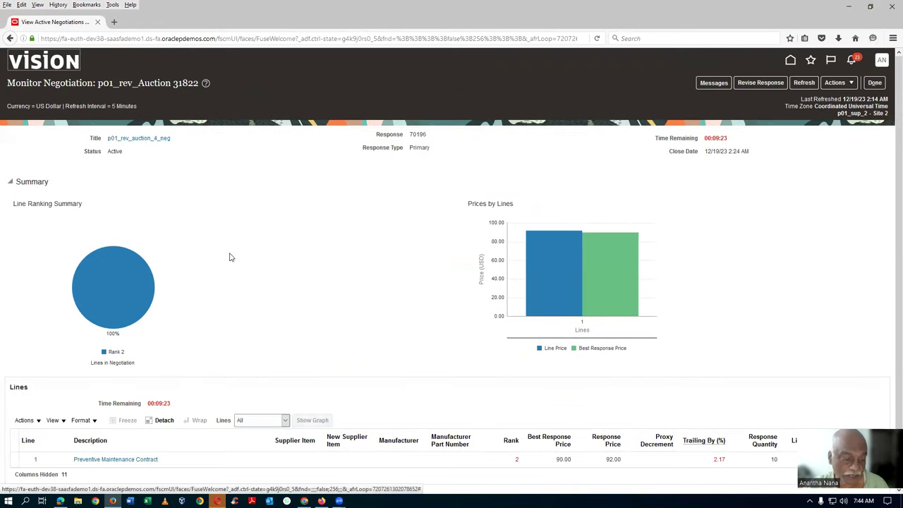
pyautogui.hotkey('alt', 'Tab')
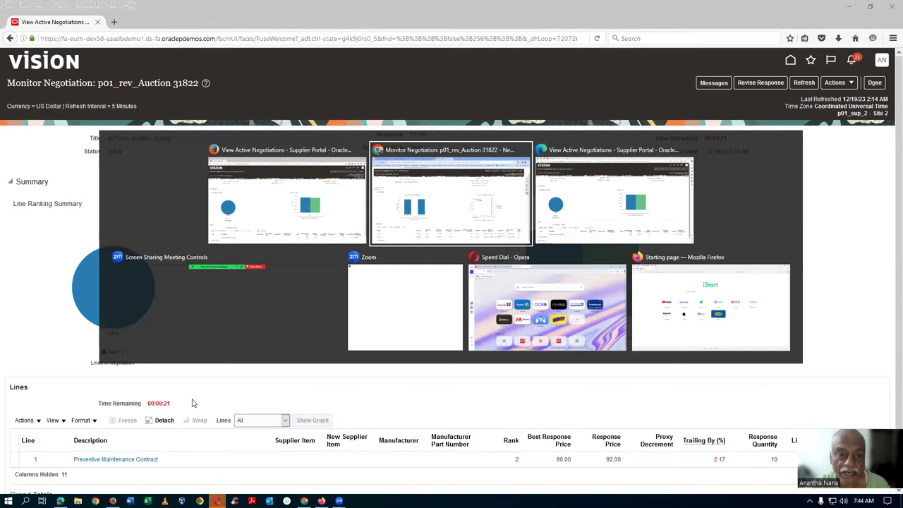
pyautogui.click(698, 79)
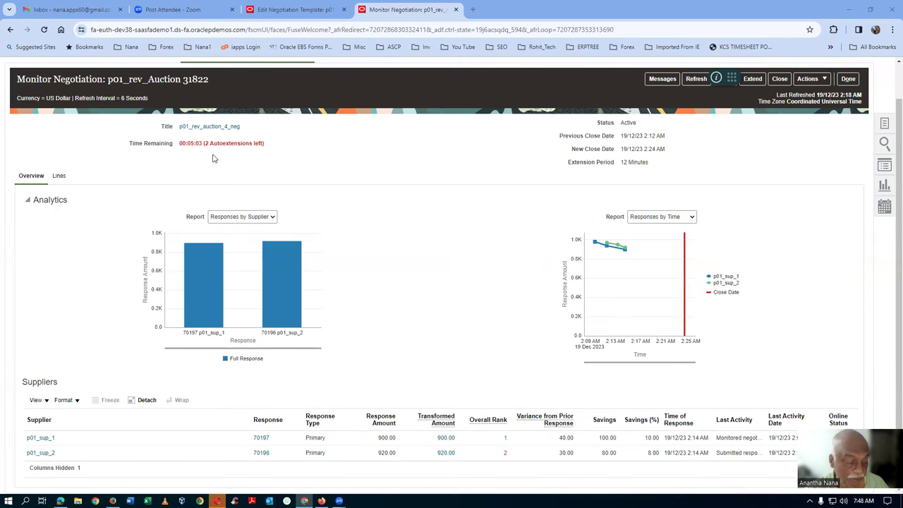
# Return to supplier p01_sup_2's Firefox window and start another revision of its response
pyautogui.click(112, 500)
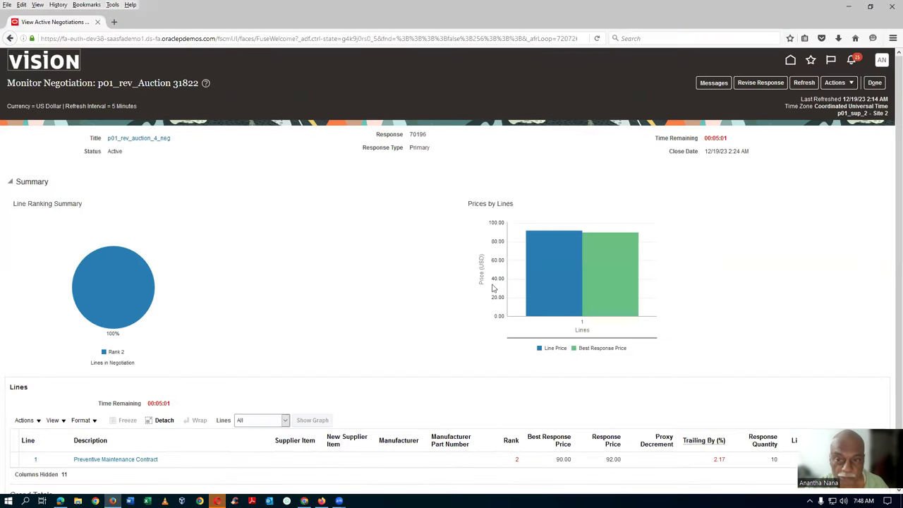
pyautogui.click(762, 83)
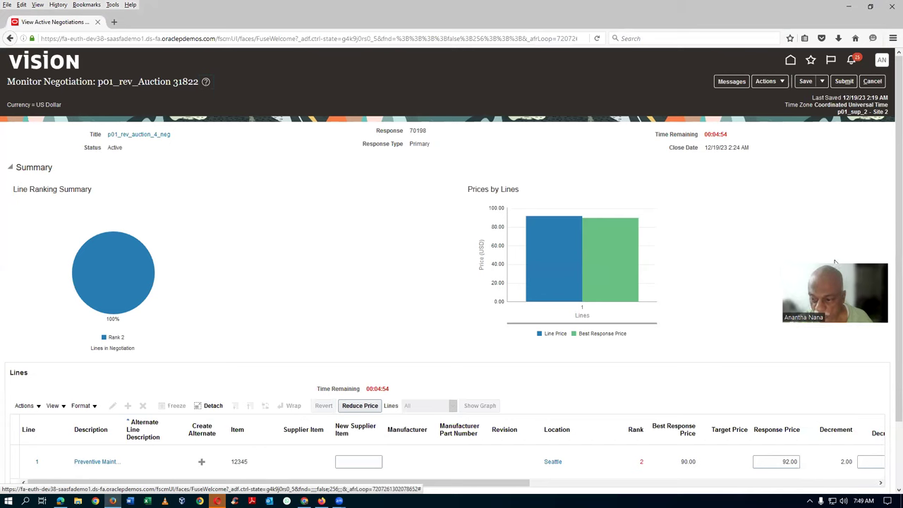
# Try a response price of 89 on the Preventive Maintenance line
pyautogui.click(790, 463)
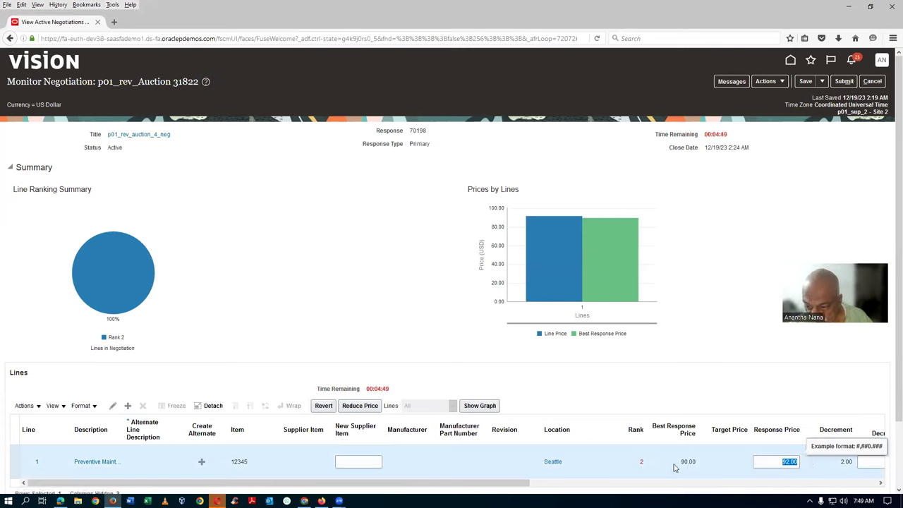
pyautogui.write('89')
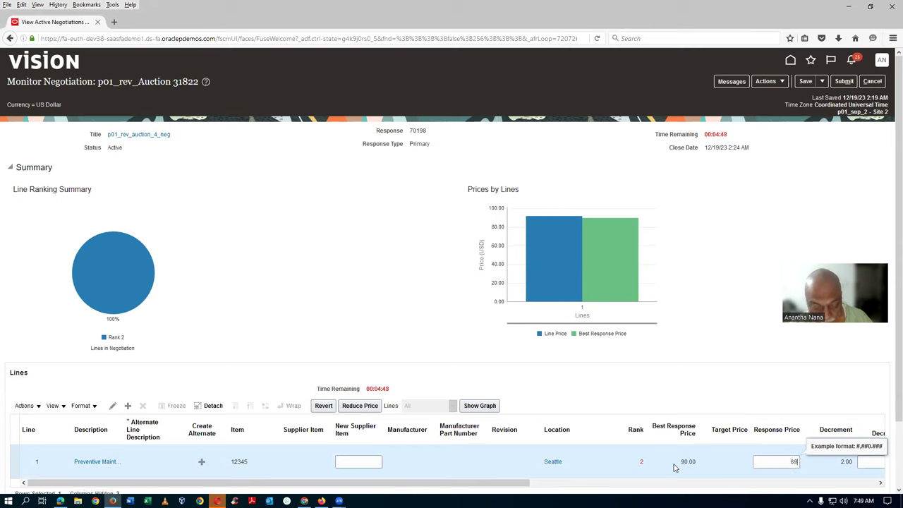
pyautogui.press('Tab')
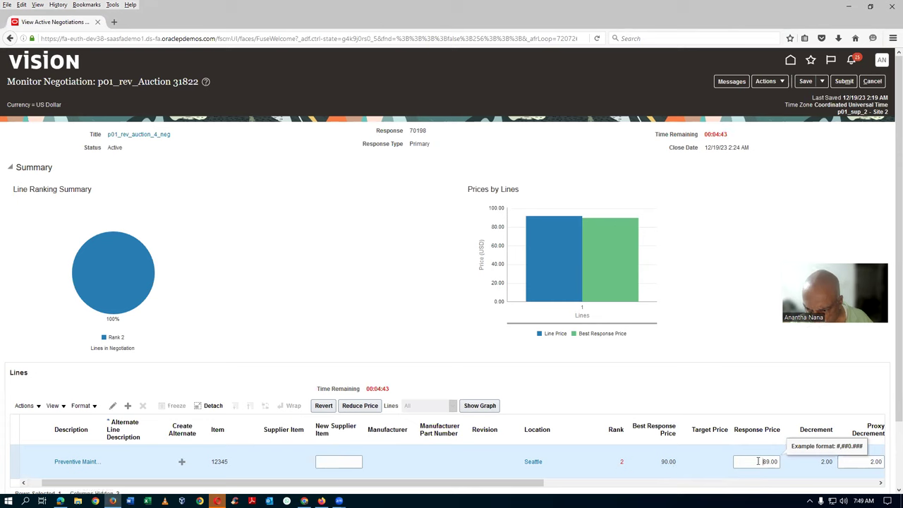
pyautogui.click(758, 461)
pyautogui.moveTo(760, 462); pyautogui.dragTo(785, 464)
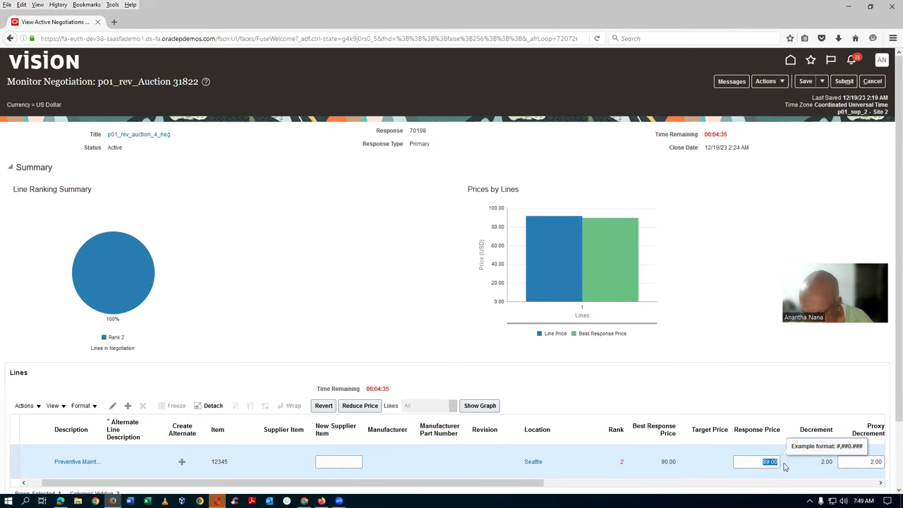
pyautogui.click(734, 370)
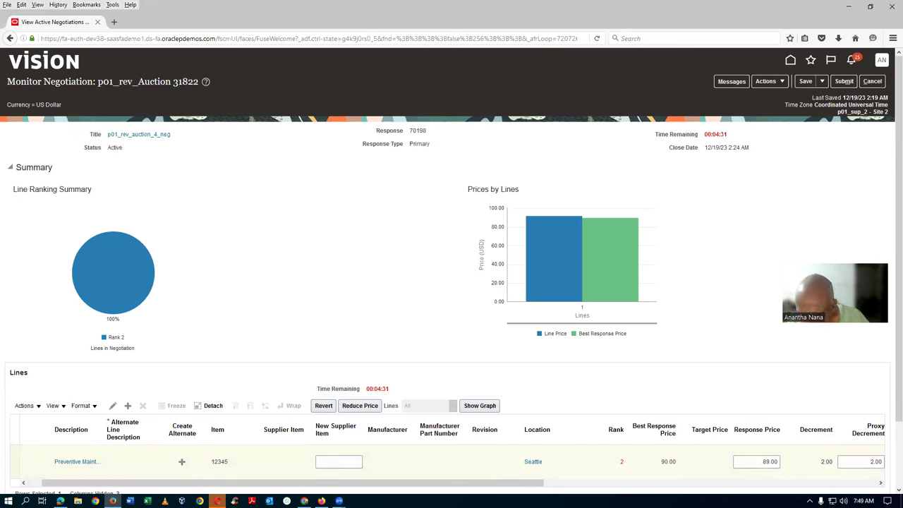
# Set the Preventive Maintenance line's response price to 88 and submit the p01_sup_2 response
pyautogui.click(746, 463)
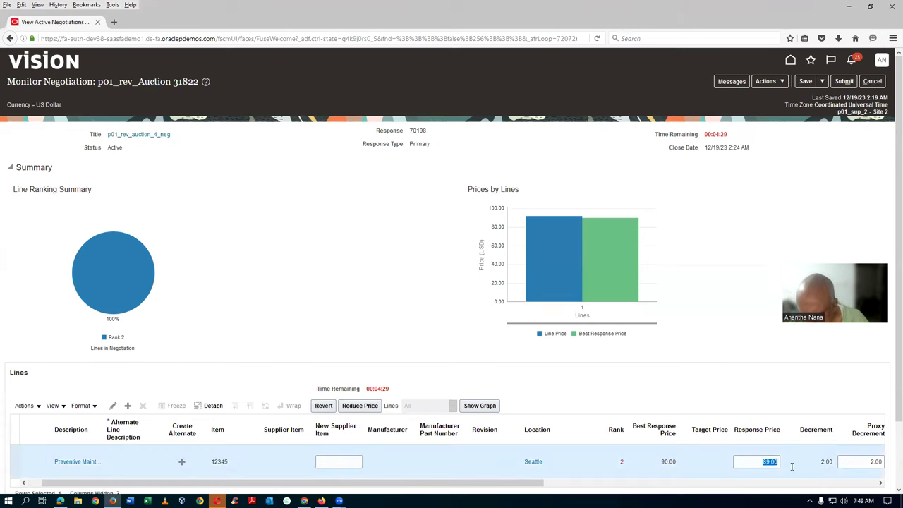
pyautogui.write('88')
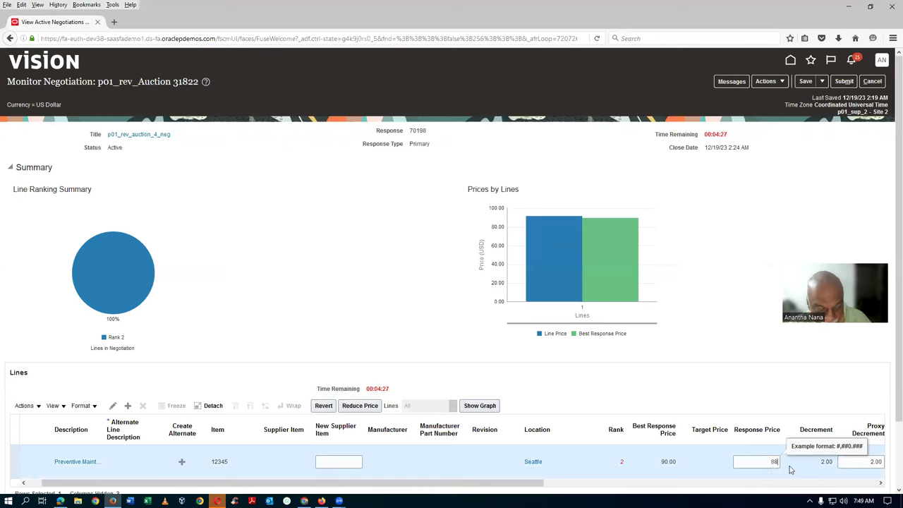
pyautogui.press('Tab')
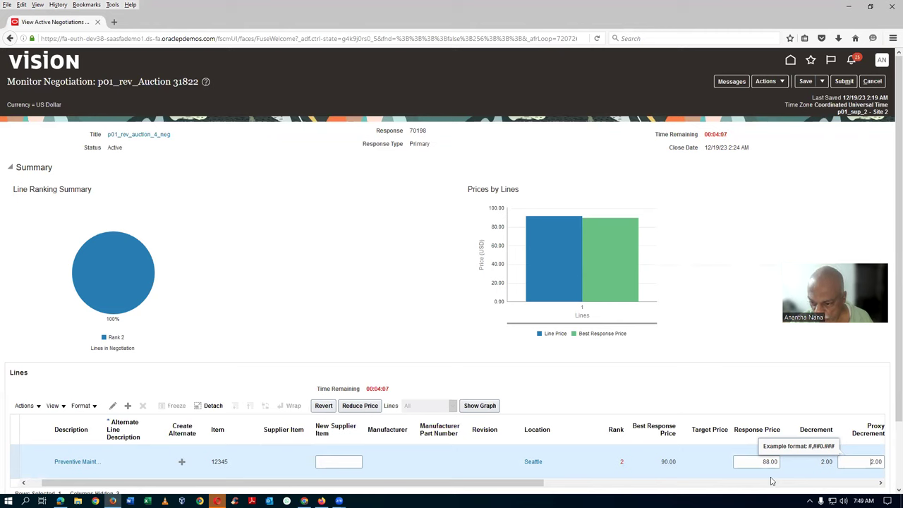
pyautogui.click(846, 82)
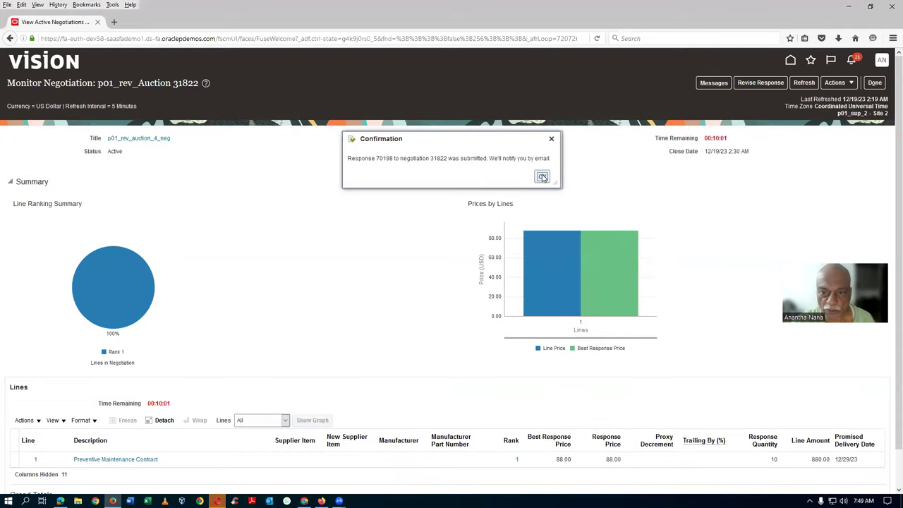
pyautogui.click(542, 176)
# Refresh the negotiation monitor in the buyer's Chrome window and in p01_sup_1's Edge window to compare ranks and time remaining
pyautogui.hotkey('alt', 'Tab')
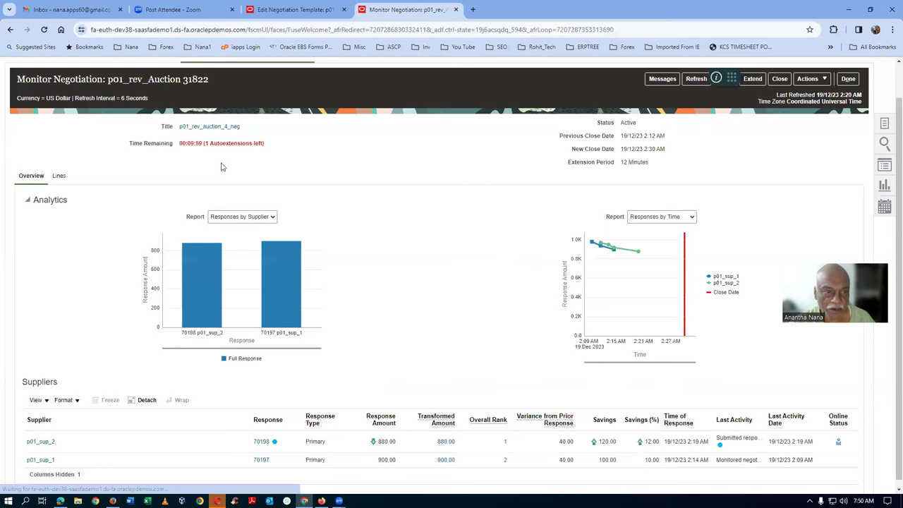
pyautogui.click(696, 78)
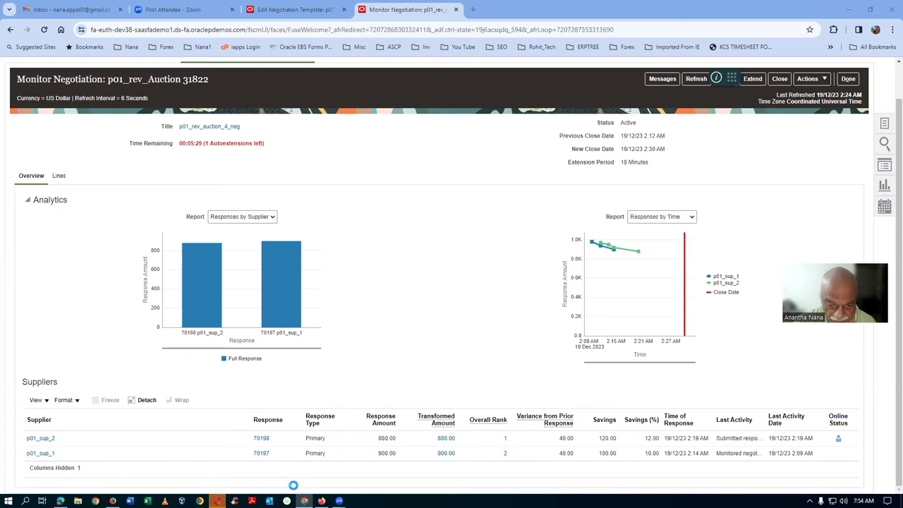
pyautogui.click(60, 501)
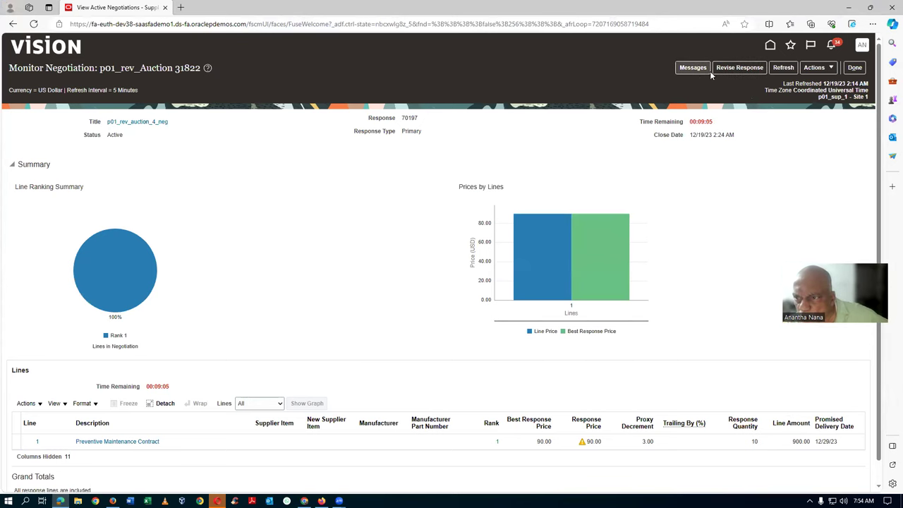
pyautogui.click(784, 67)
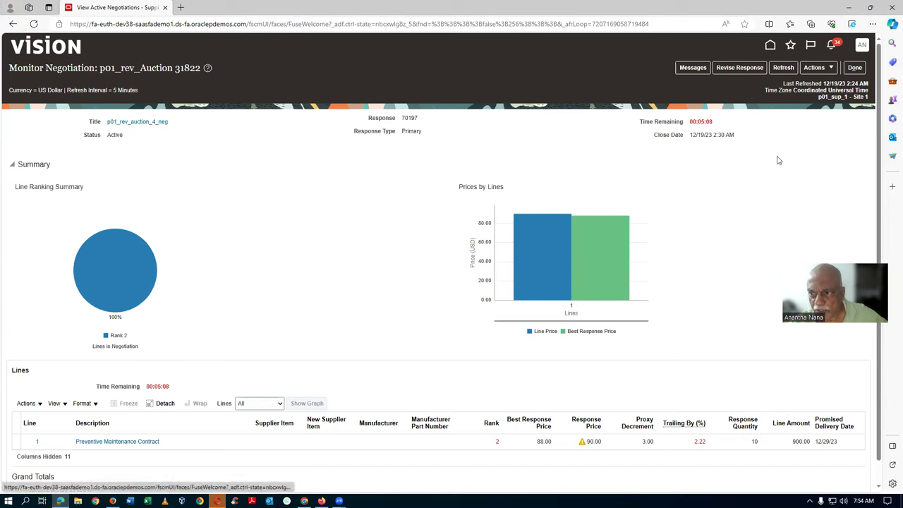
# Revise the p01_sup_1 response with a proxy minimum of 82 and a response price of 86 on the Preventive Maintenance line
pyautogui.click(735, 67)
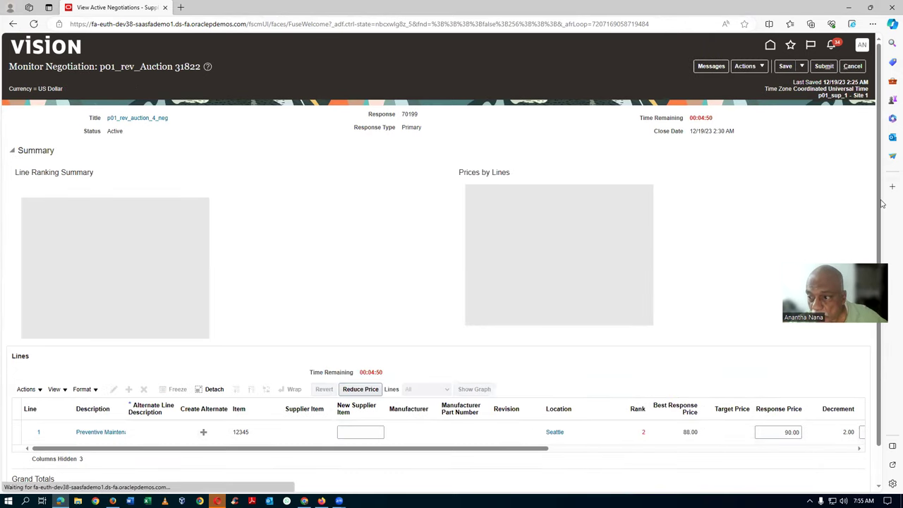
pyautogui.scroll(-1, 889, 211)
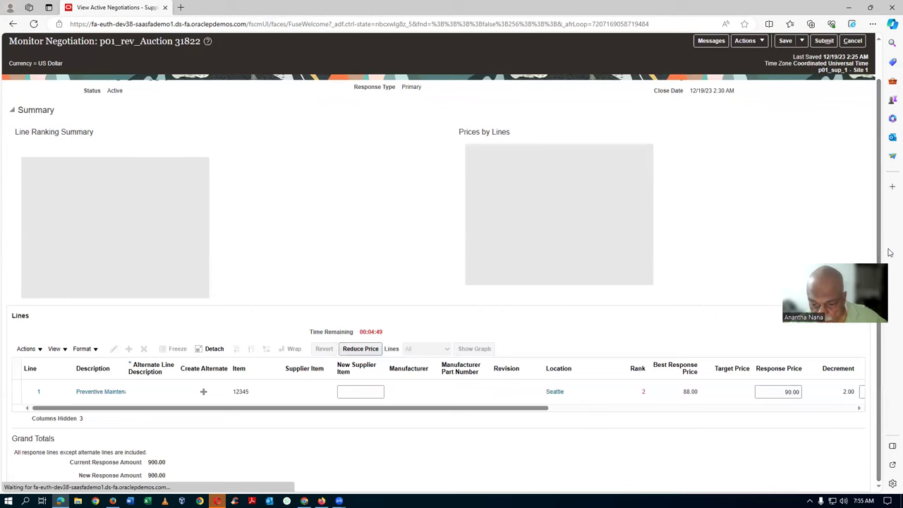
pyautogui.moveTo(525, 412); pyautogui.dragTo(644, 413)
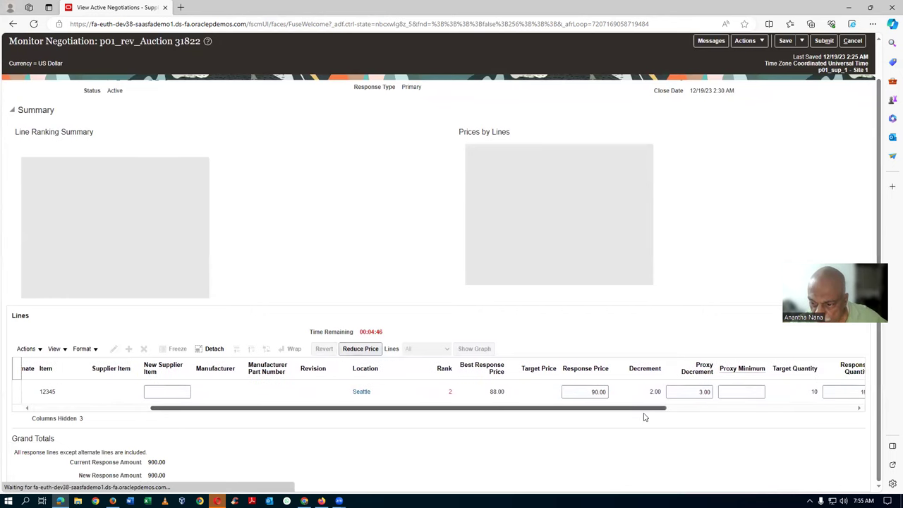
pyautogui.click(739, 393)
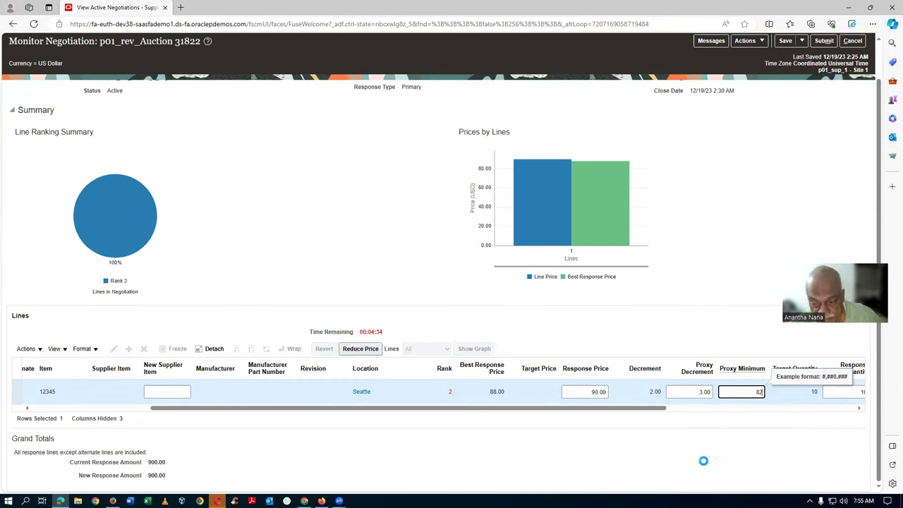
pyautogui.click(571, 393)
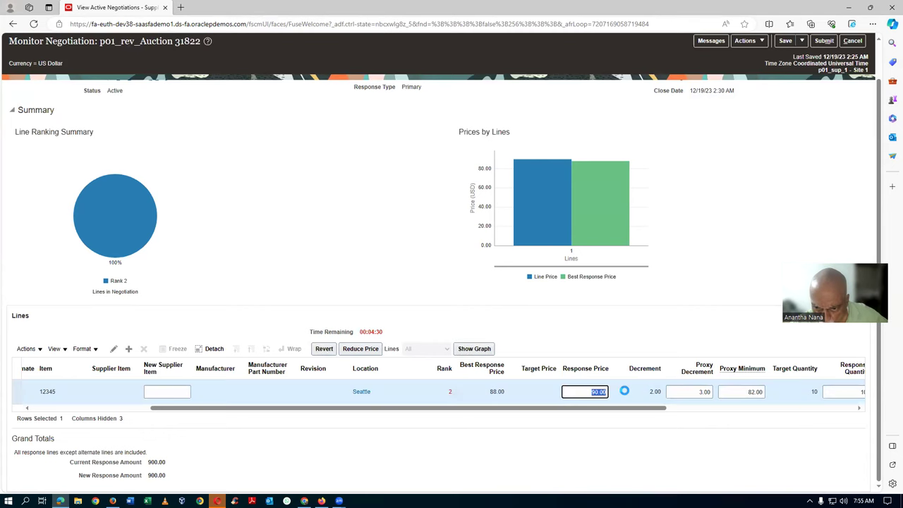
pyautogui.write('88')
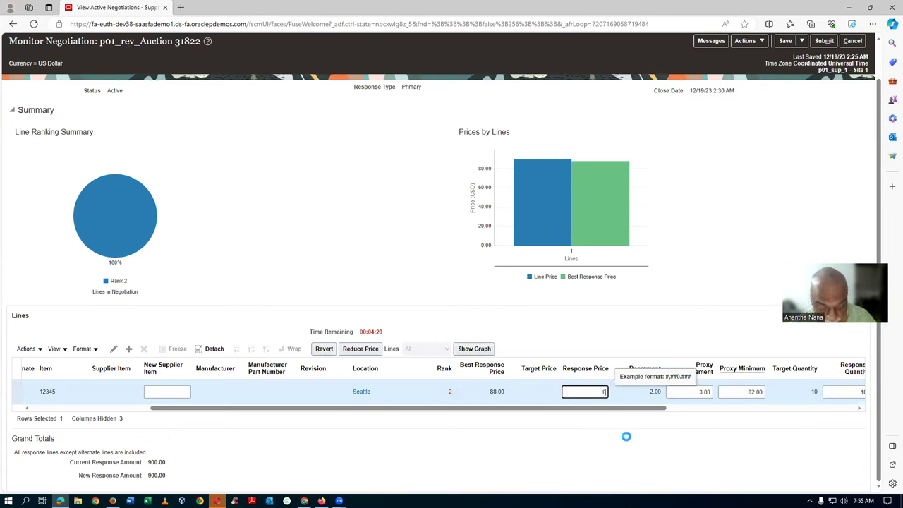
pyautogui.press('Tab')
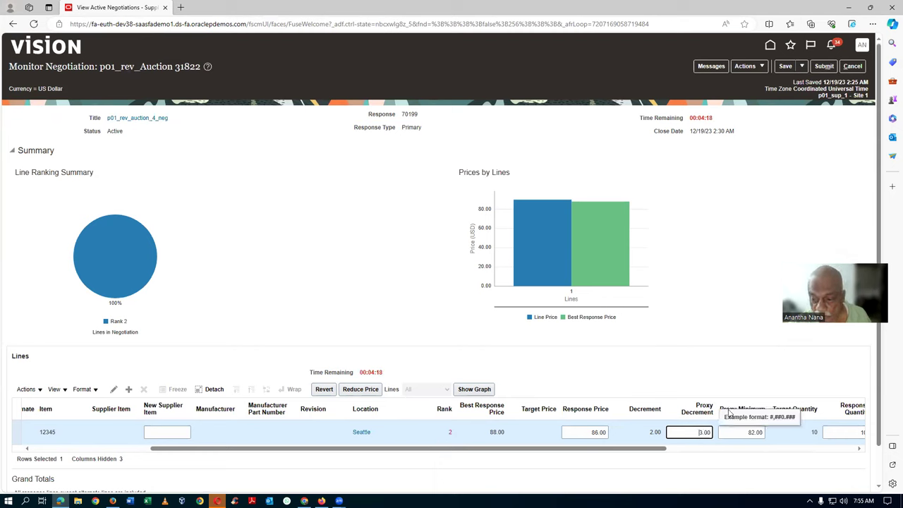
# Review the line's pricing and proxy columns, submit the revised p01_sup_1 response and dismiss the confirmation
pyautogui.moveTo(641, 451); pyautogui.dragTo(677, 452)
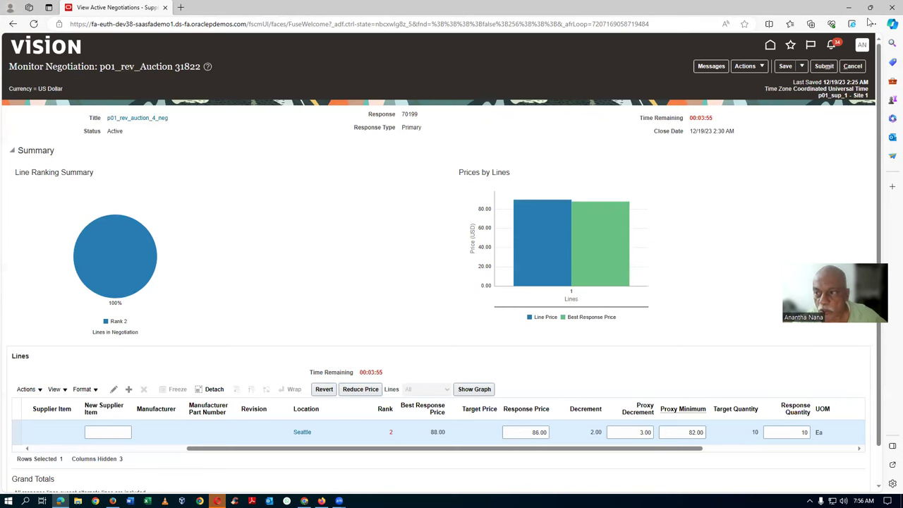
pyautogui.click(824, 66)
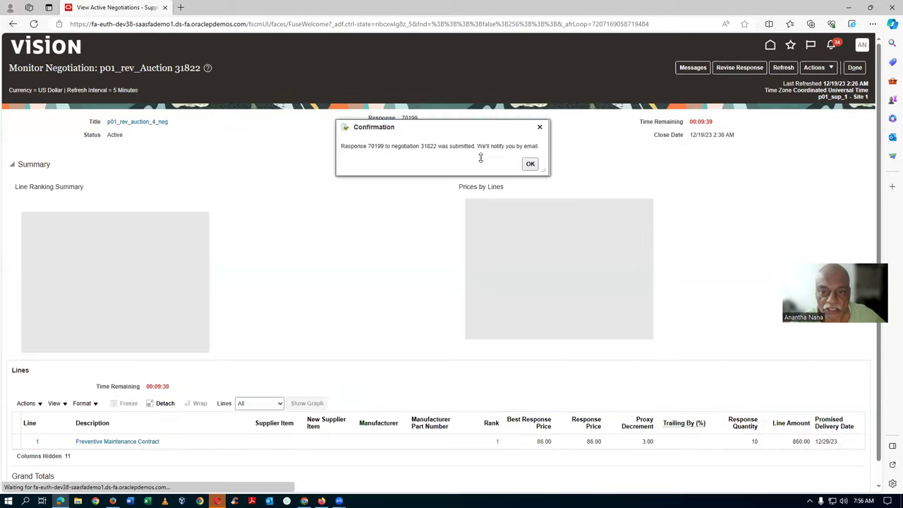
pyautogui.click(528, 164)
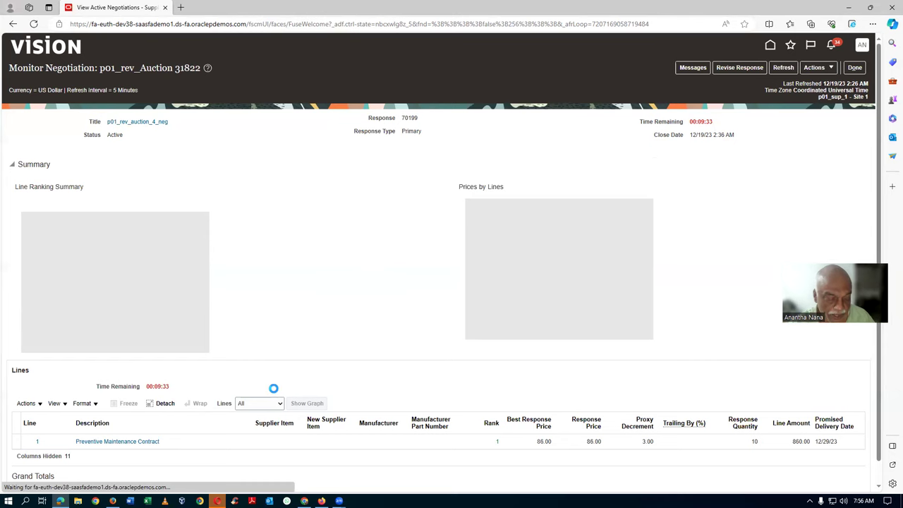
# Switch to the buyer's Chrome window and refresh the negotiation monitor to check supplier ranks and time remaining
pyautogui.hotkey('alt', 'Tab')
pyautogui.press('Tab')
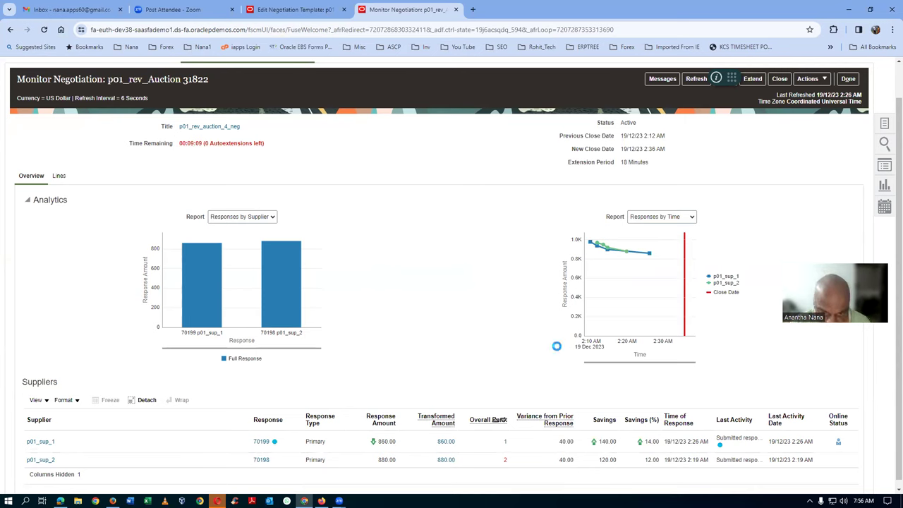
pyautogui.click(698, 80)
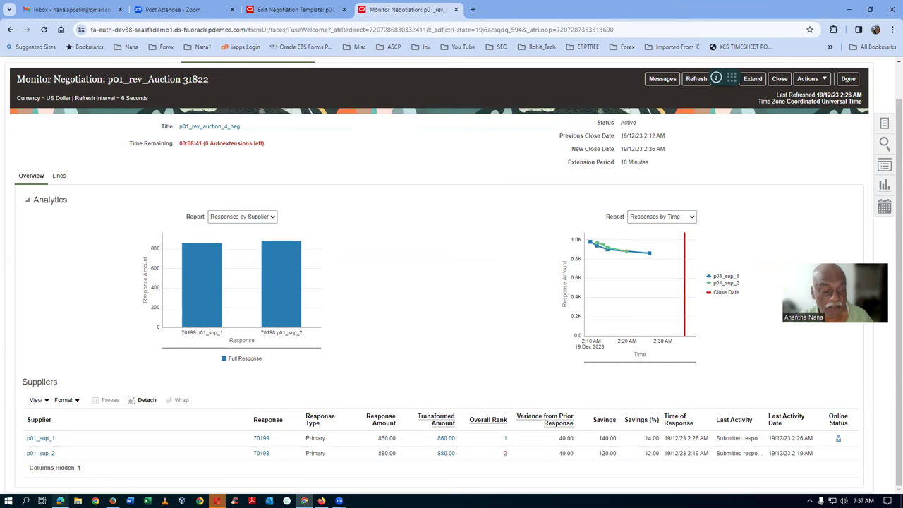
# Return to p01_sup_1's Edge window, start another response revision and examine the Preventive Maintenance line's response price, proxy decrement and proxy minimum
pyautogui.click(60, 501)
pyautogui.scroll(-1, 420, 381)
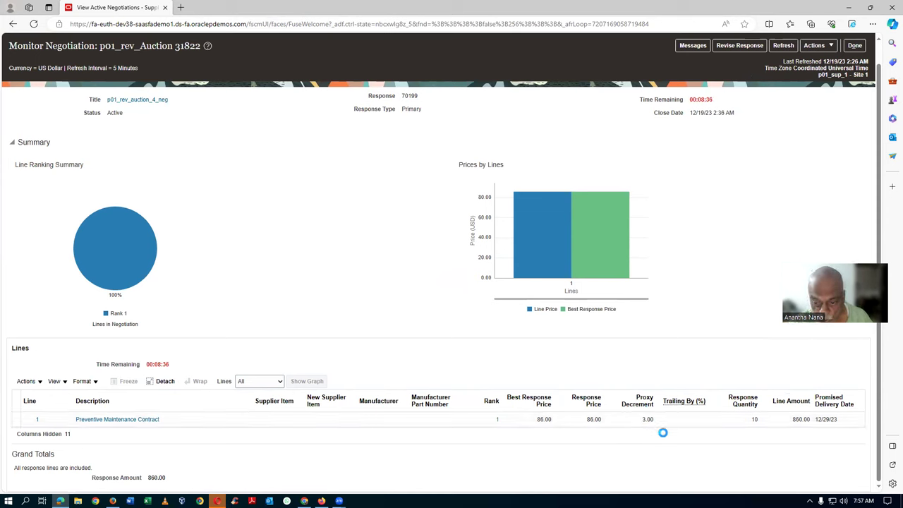
pyautogui.click(740, 45)
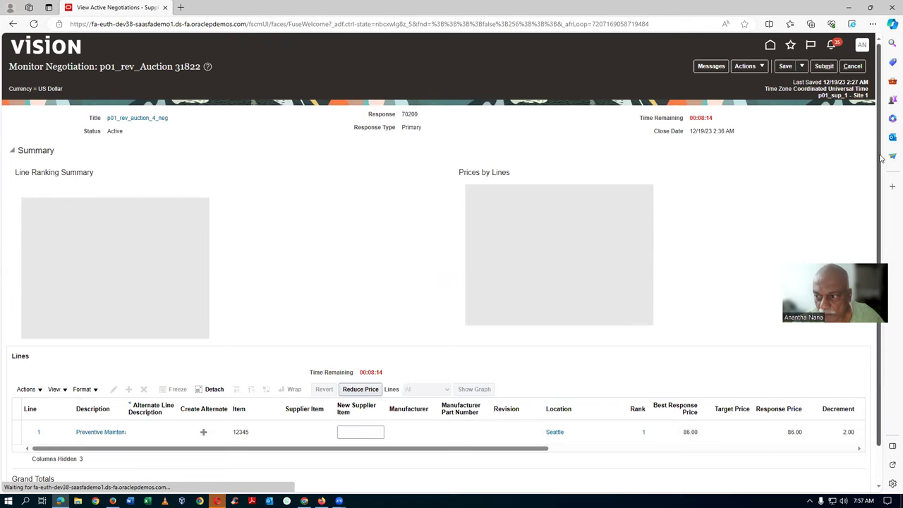
pyautogui.scroll(-1, 889, 258)
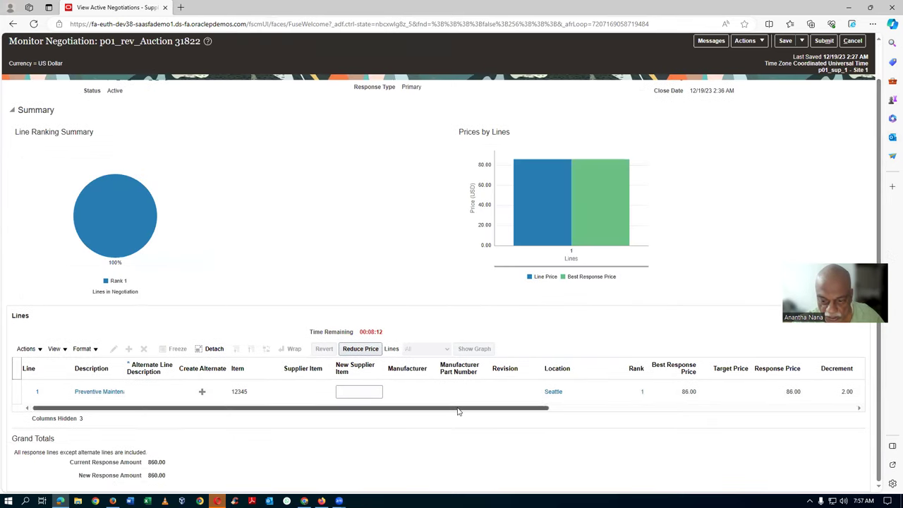
pyautogui.hscroll(5, 692, 427)
pyautogui.hscroll(4, 691, 427)
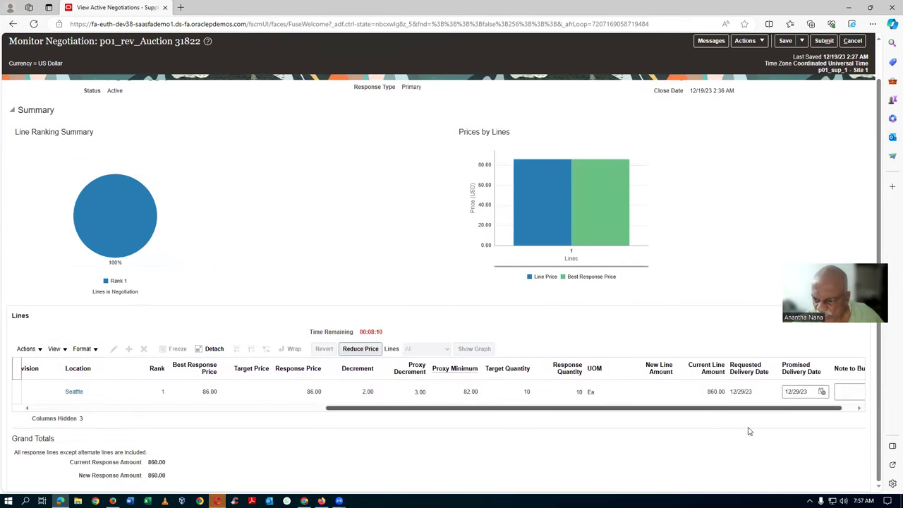
pyautogui.hscroll(-4, 648, 432)
pyautogui.hscroll(-5, 492, 429)
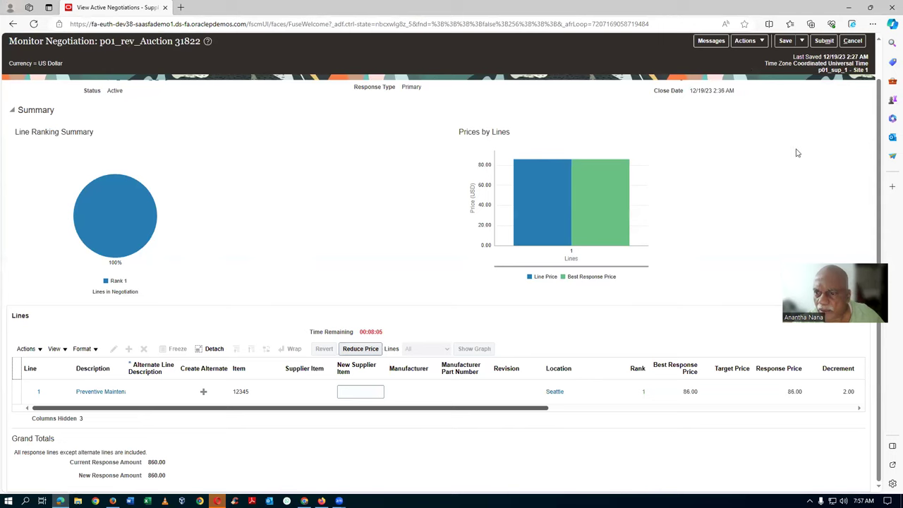
pyautogui.moveTo(492, 410); pyautogui.dragTo(663, 439)
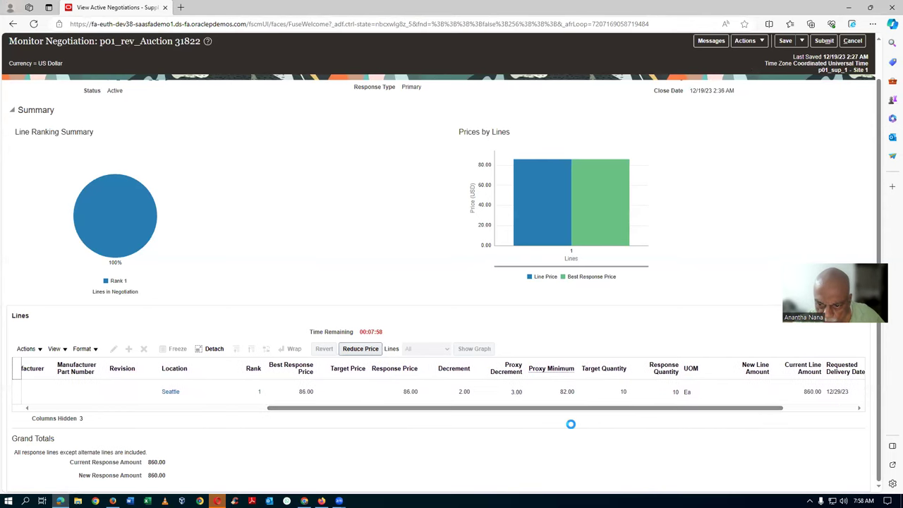